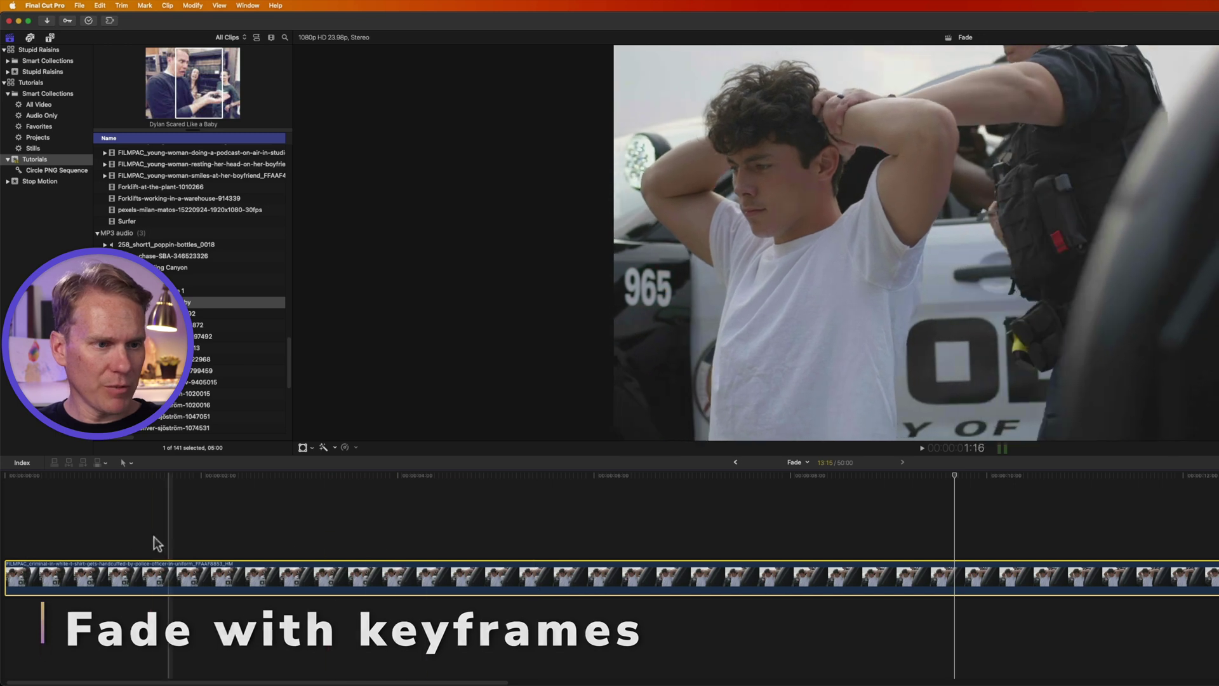
Add an Opacity keyframe at 1:06 and set Opacity to 0% at the clip's start.
{"action": "left_click", "coordinate": [12, 526]}
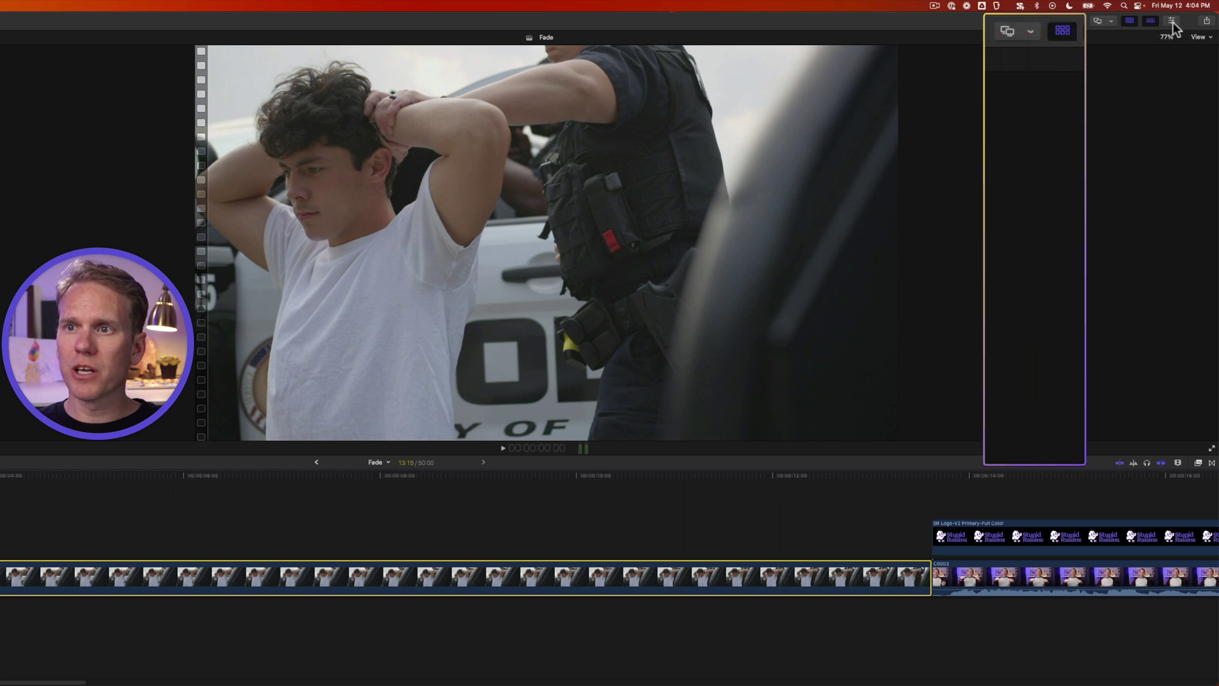
{"action": "left_click", "coordinate": [1172, 23]}
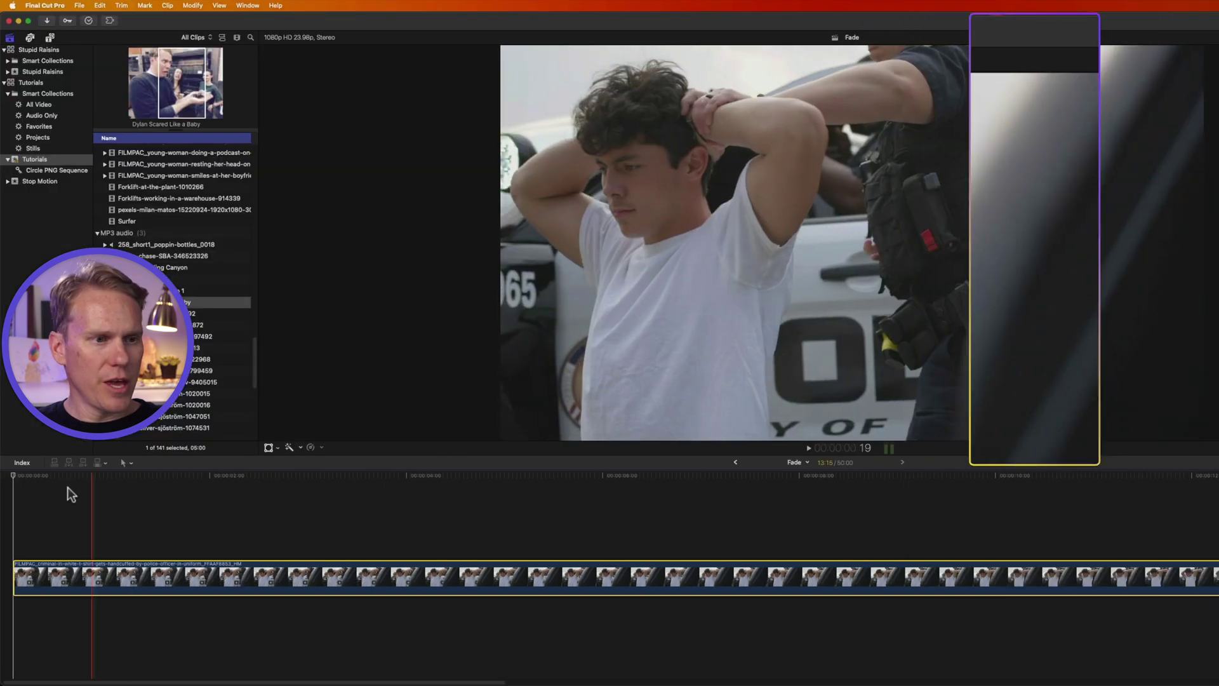
{"action": "left_click", "coordinate": [16, 481]}
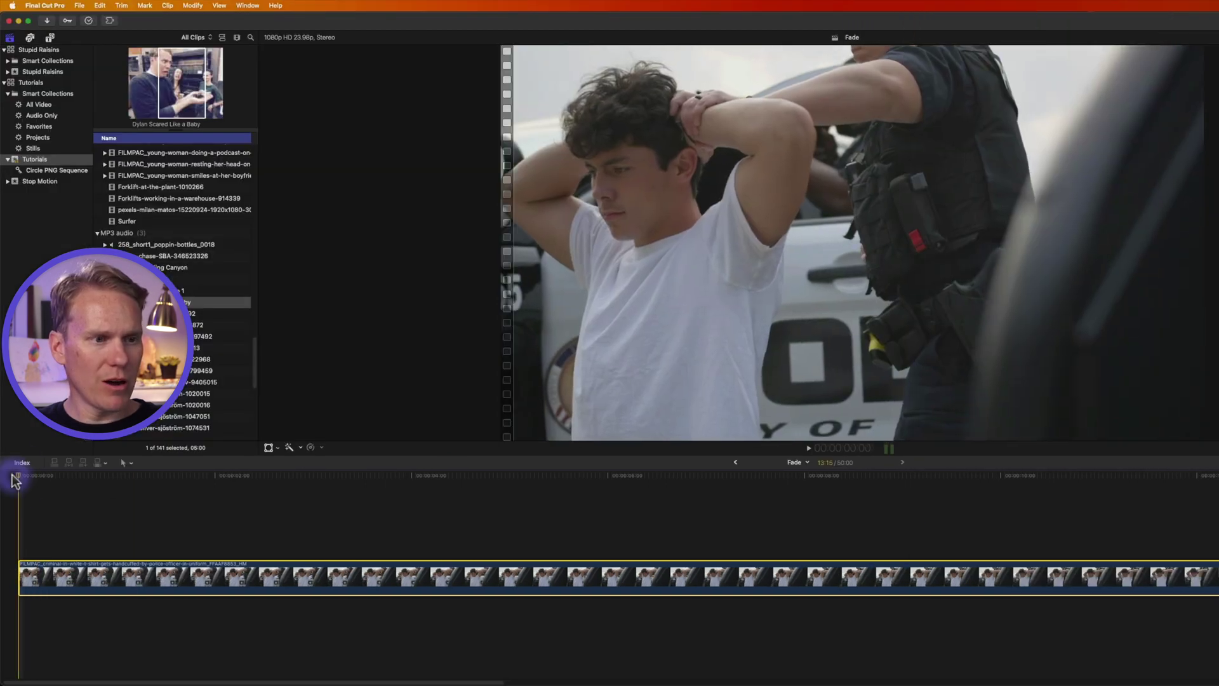
{"action": "key", "text": "shift+Right"}
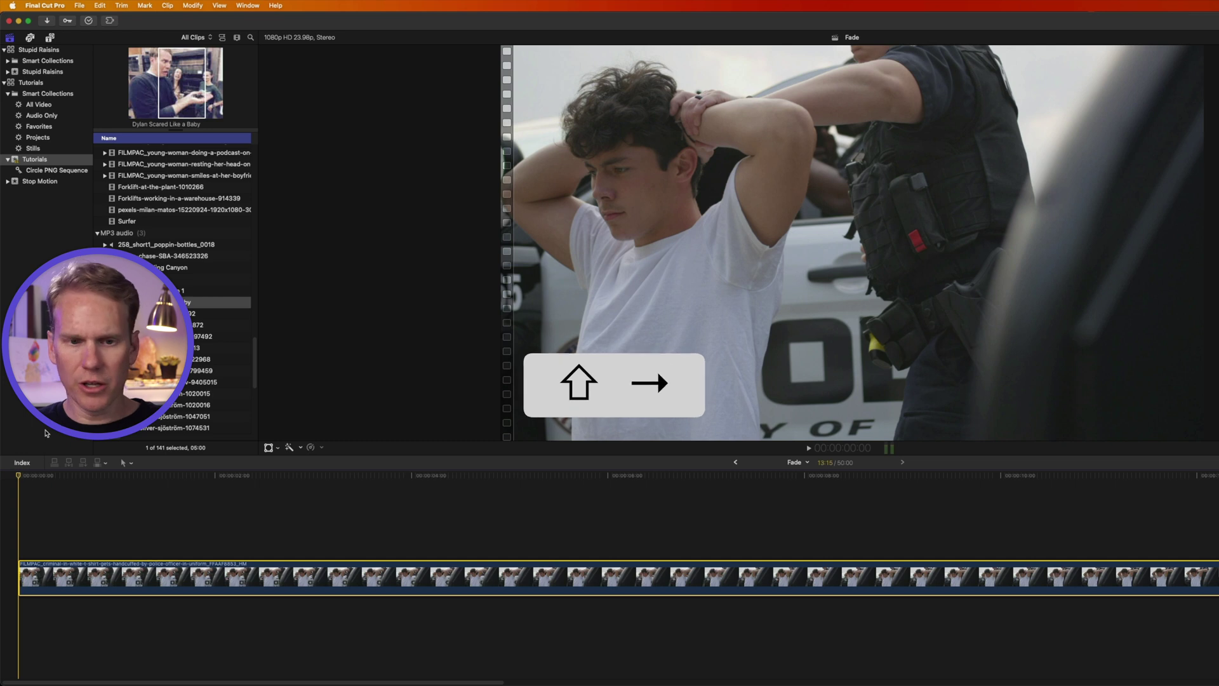
{"action": "key", "text": "shift+Right"}
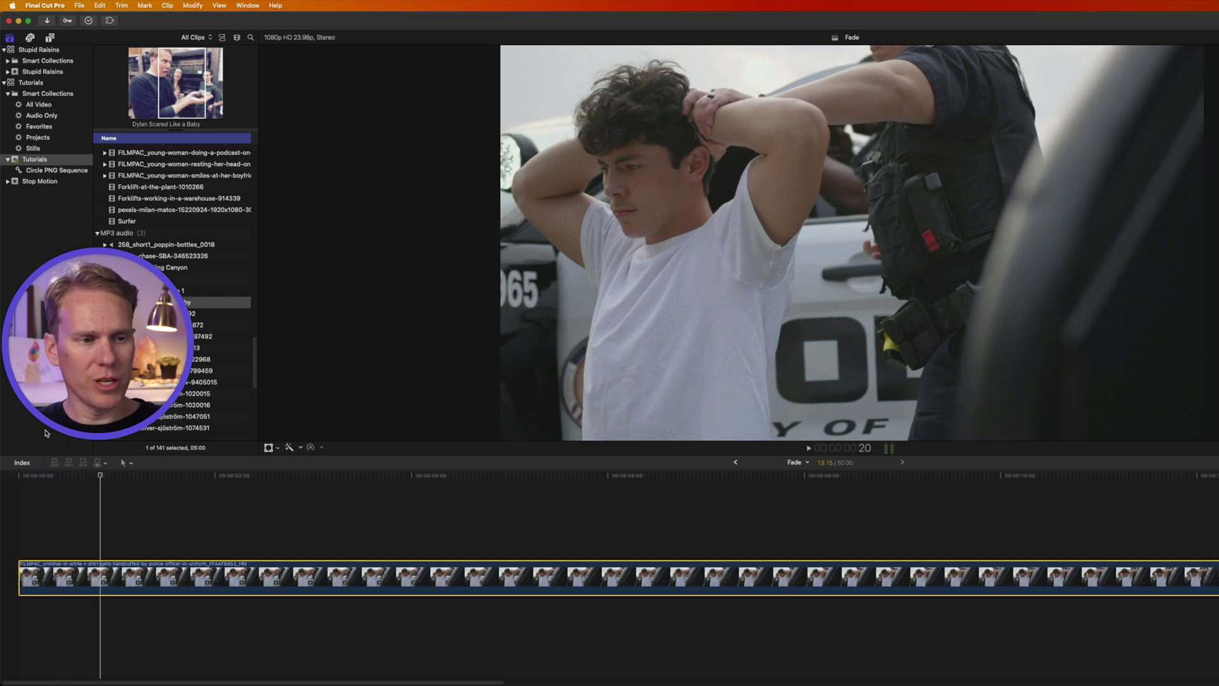
{"action": "key", "text": "shift+Right"}
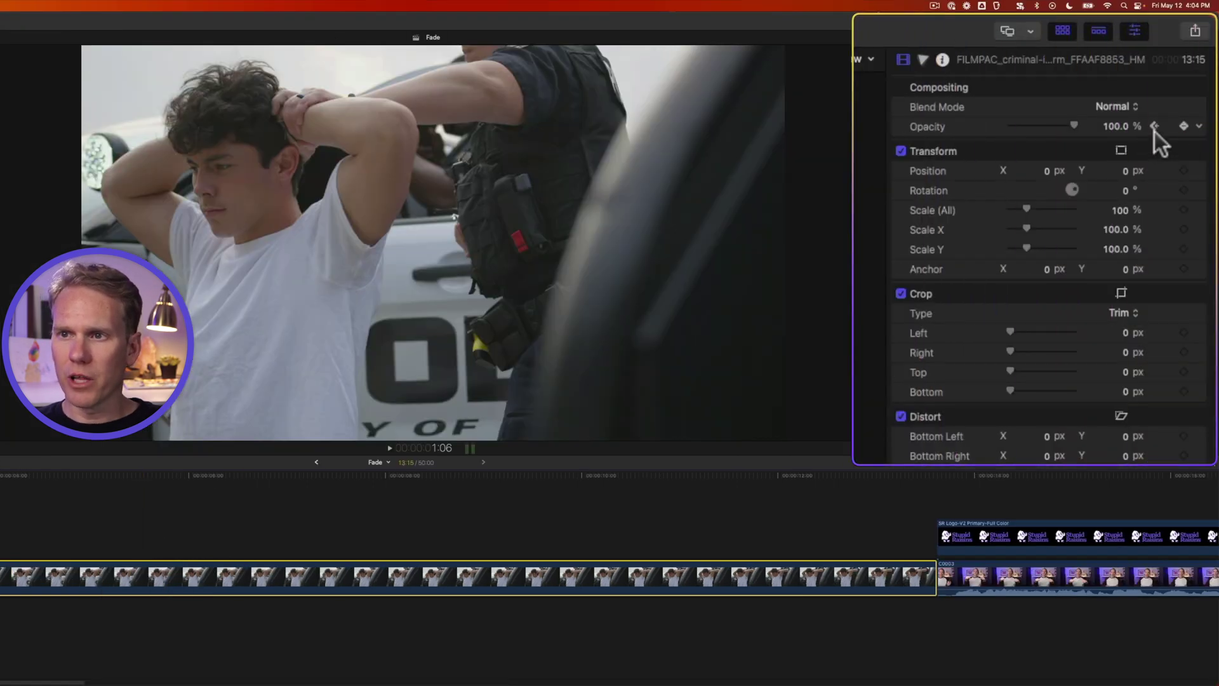
{"action": "left_click", "coordinate": [1155, 126]}
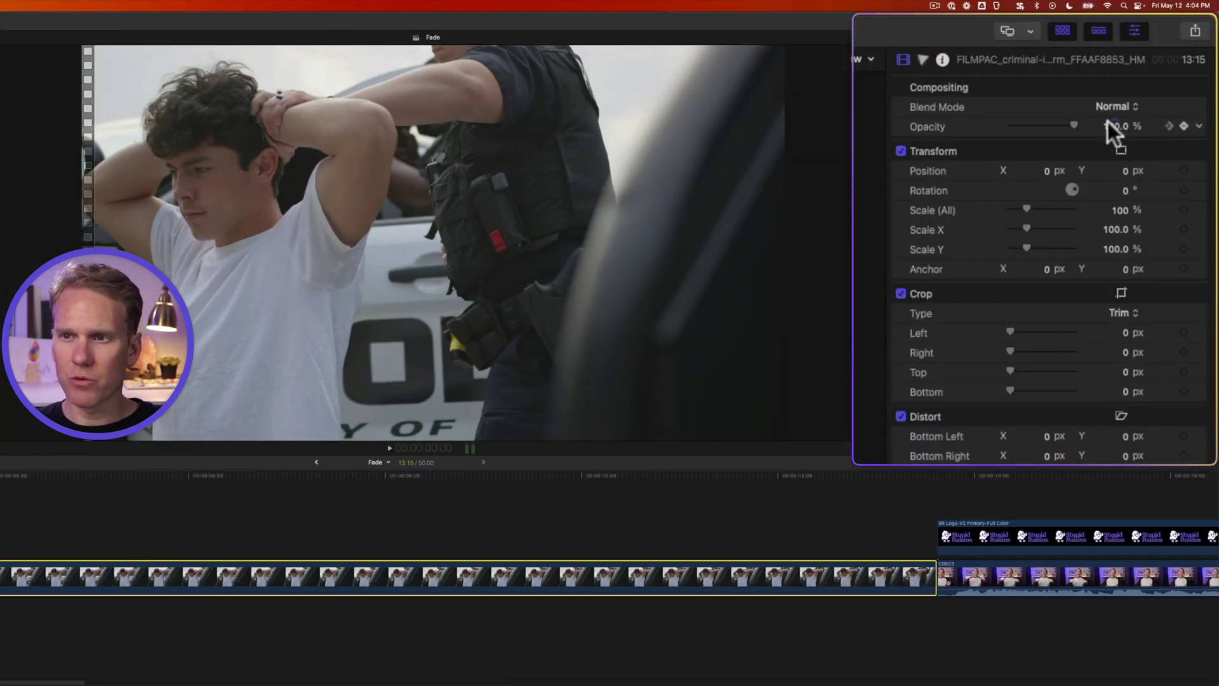
{"action": "left_click_drag", "start_coordinate": [1074, 127], "coordinate": [1008, 127]}
Preview the fade-in, then place the playhead ten frames before the logo clip.
{"action": "key", "text": "space"}
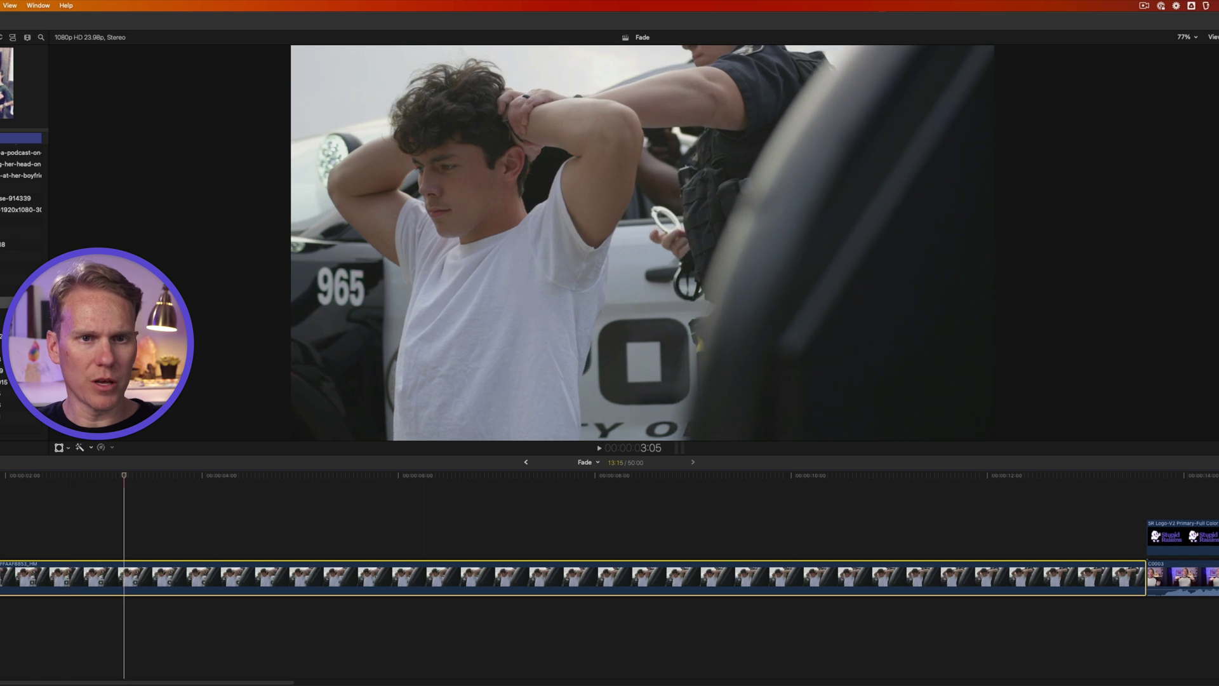
{"action": "key", "text": "space"}
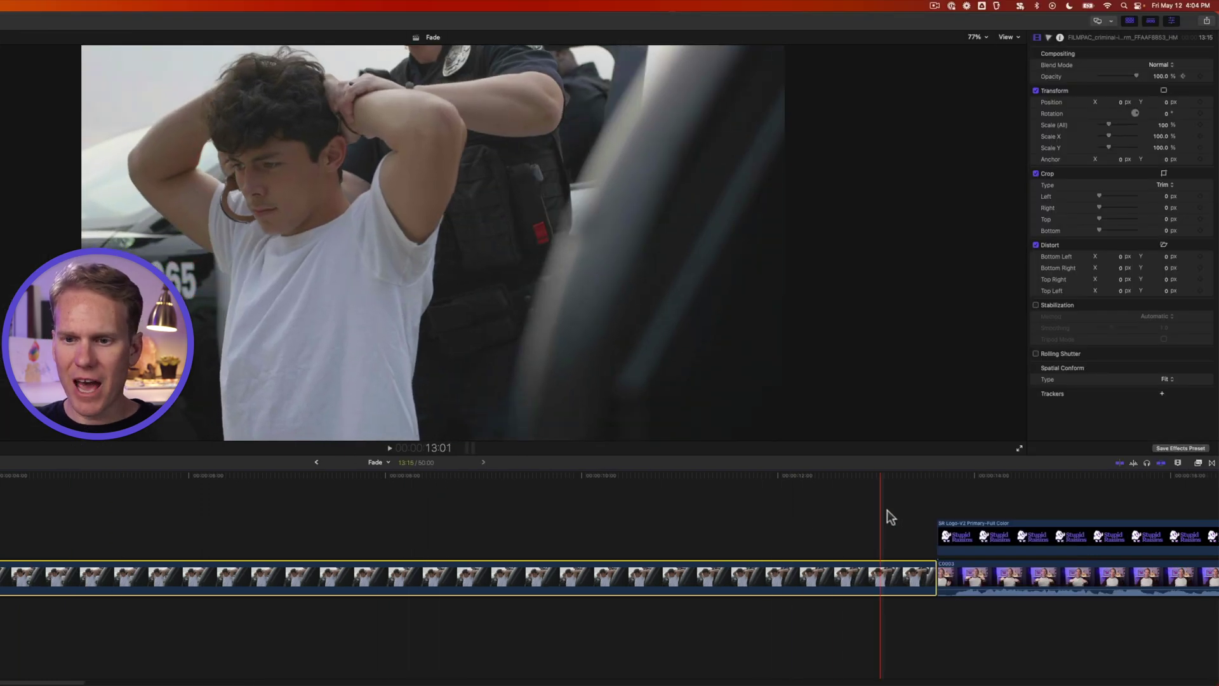
{"action": "left_click", "coordinate": [938, 533]}
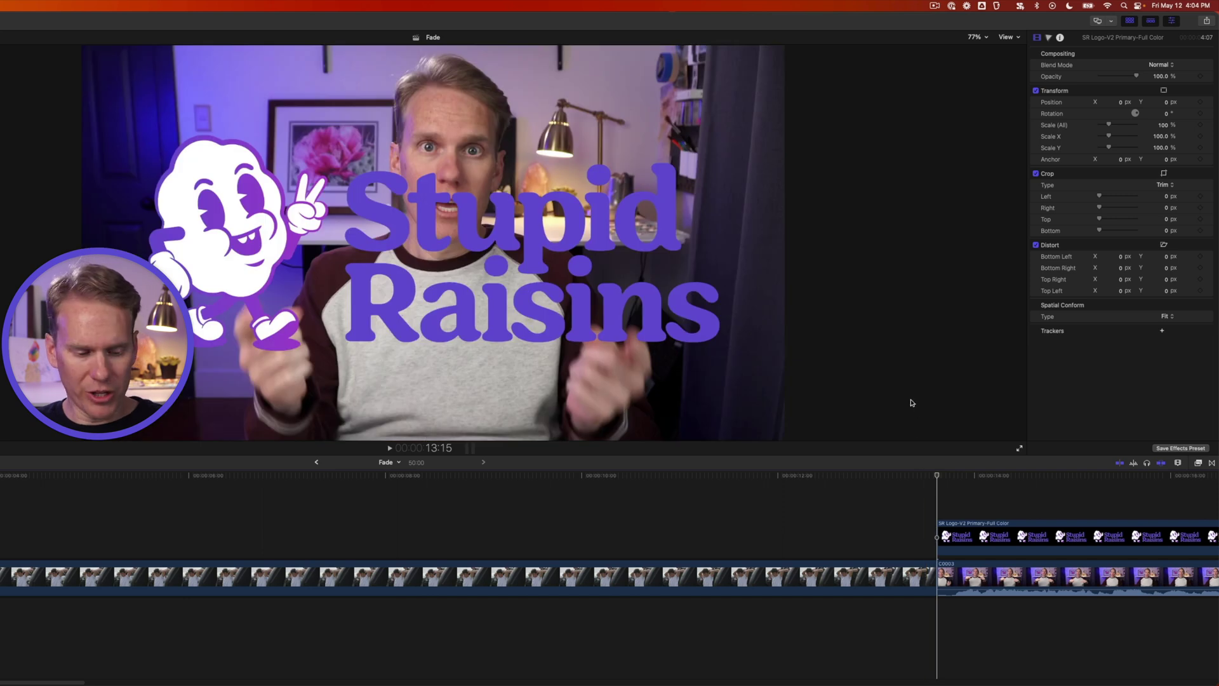
{"action": "key", "text": "shift+Left"}
{"action": "key", "text": "shift+Left"}
{"action": "key", "text": "shift+Left"}
{"action": "key", "text": "shift+Left"}
{"action": "key", "text": "shift+Left"}
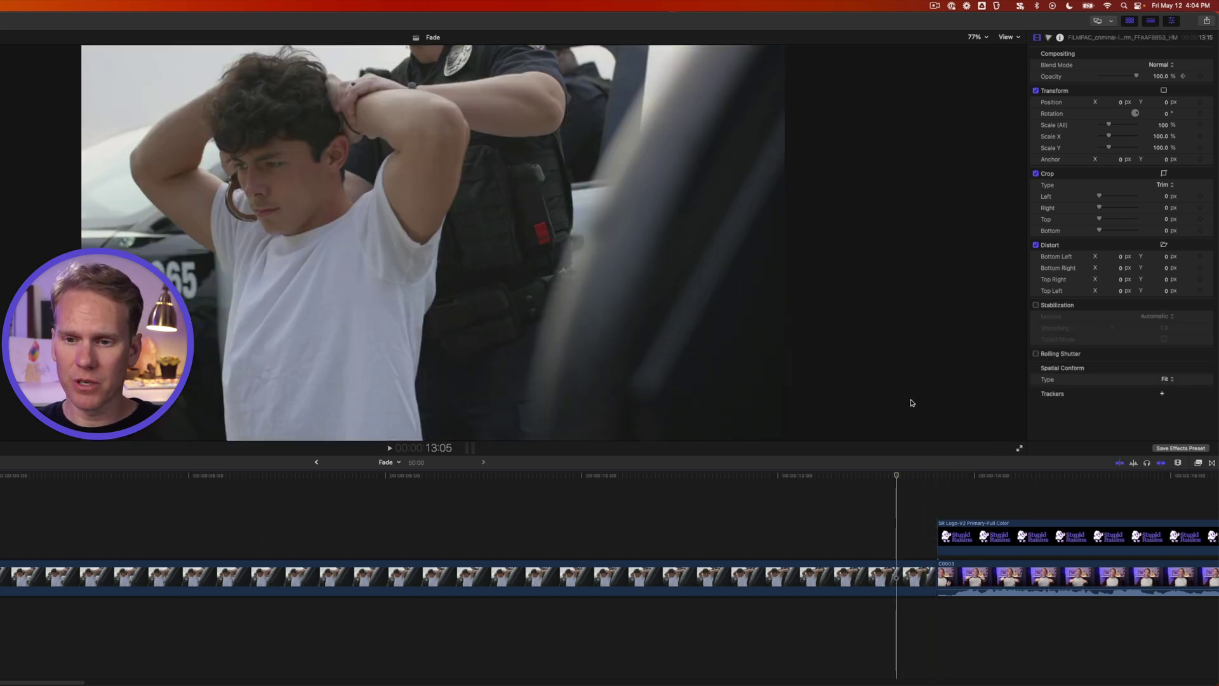
Set the handcuffing clip's Opacity to 0% on its last frame and preview the fade-out.
{"action": "left_click", "coordinate": [808, 575]}
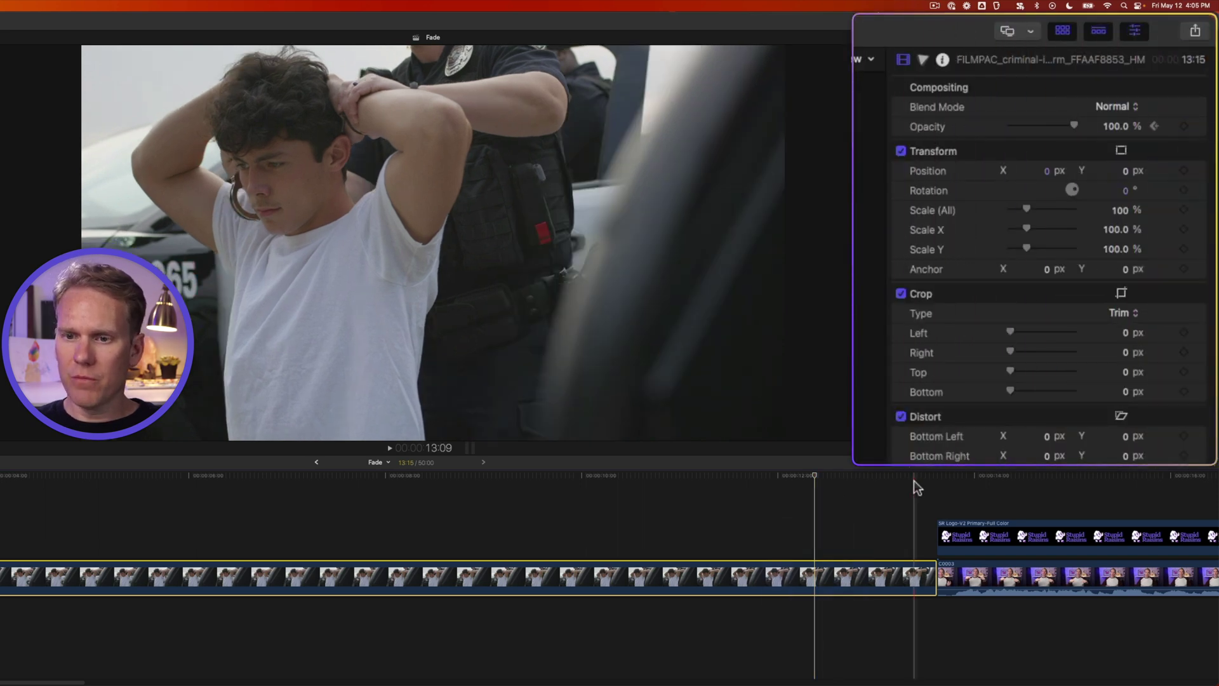
{"action": "key", "text": "Down"}
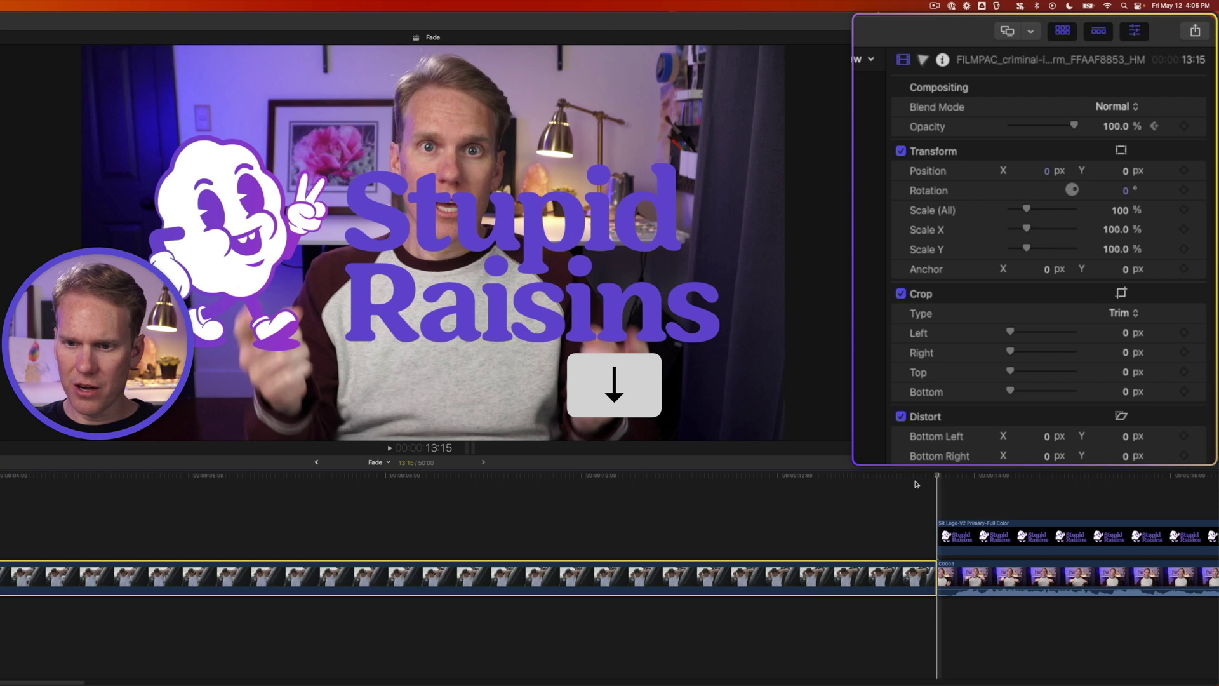
{"action": "key", "text": "Left"}
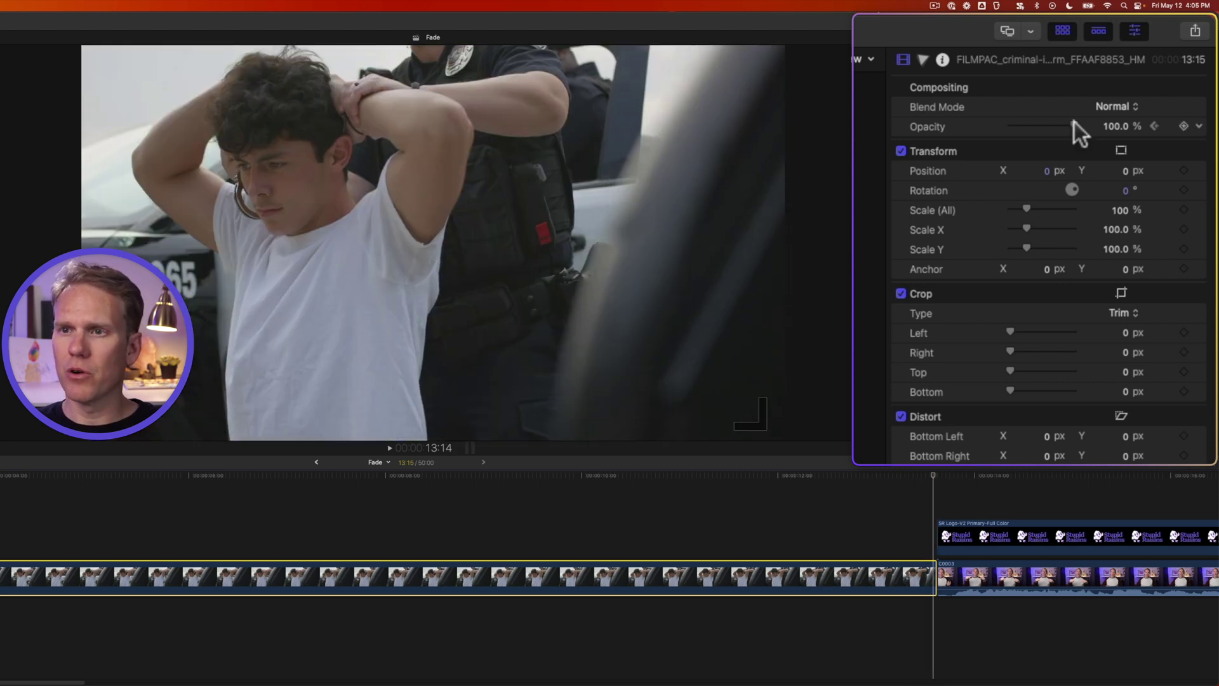
{"action": "left_click_drag", "start_coordinate": [1074, 123], "coordinate": [989, 128]}
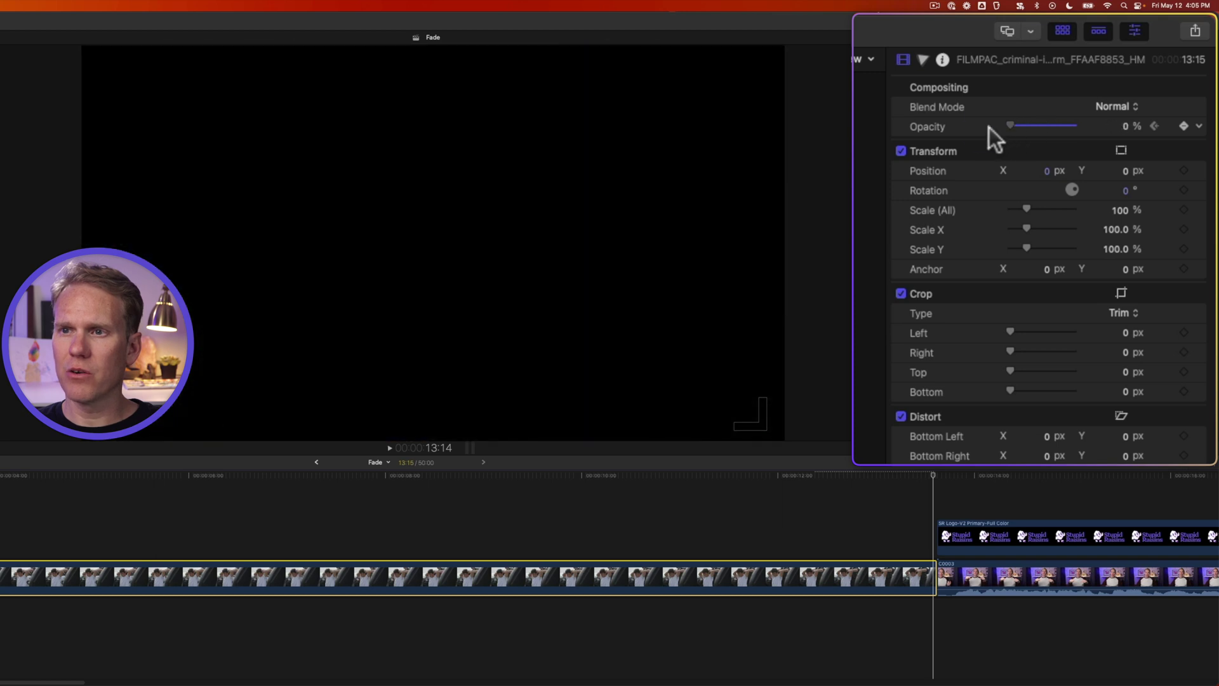
{"action": "left_click", "coordinate": [1184, 125]}
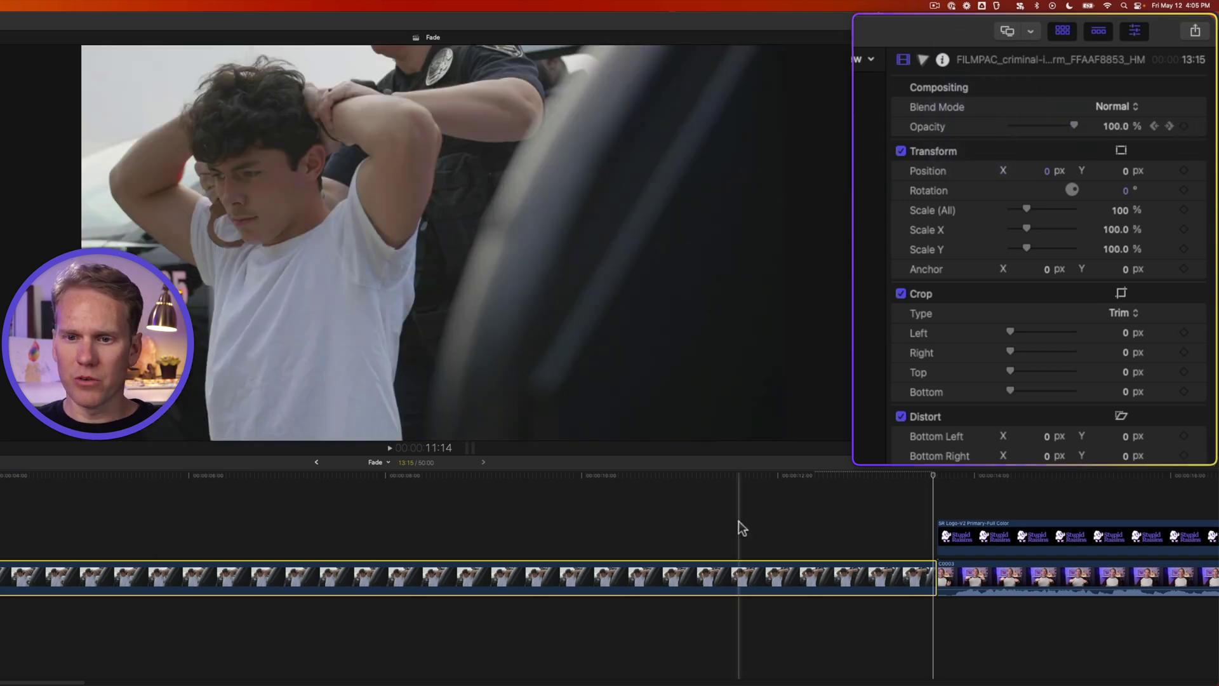
{"action": "key", "text": "space"}
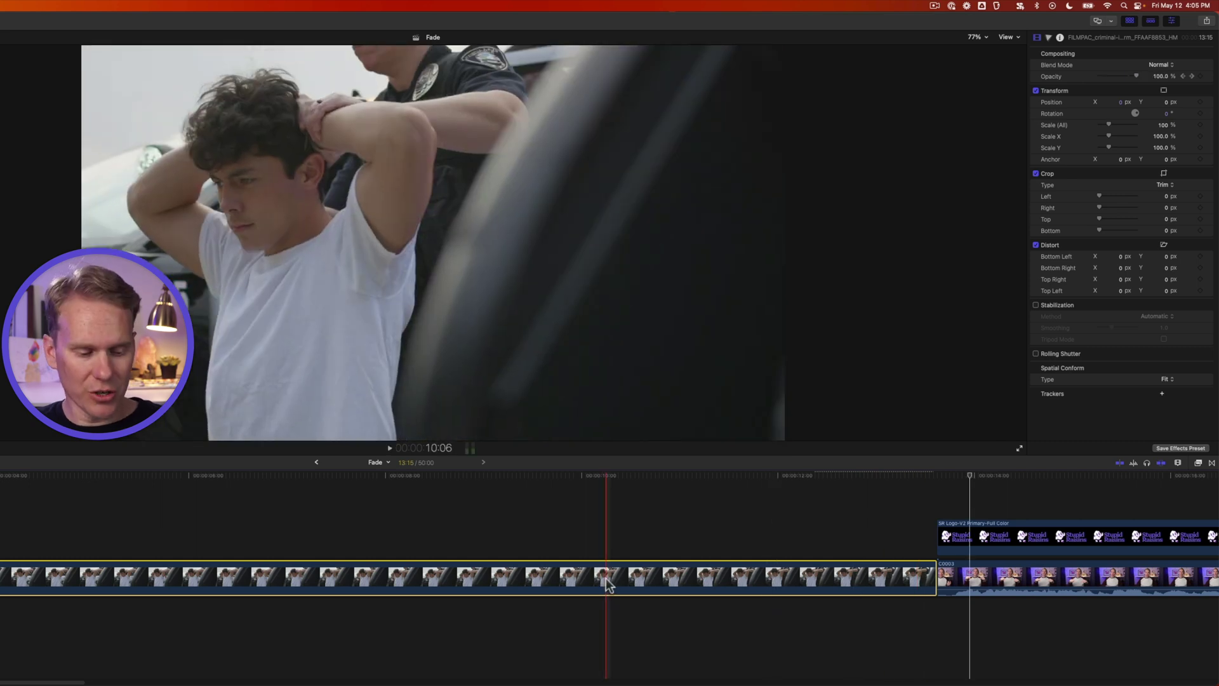
In the Opacity lane, drag the fade-in keyframe to 01:01 and the fade-out start to 12:08.
{"action": "right_click", "coordinate": [578, 579]}
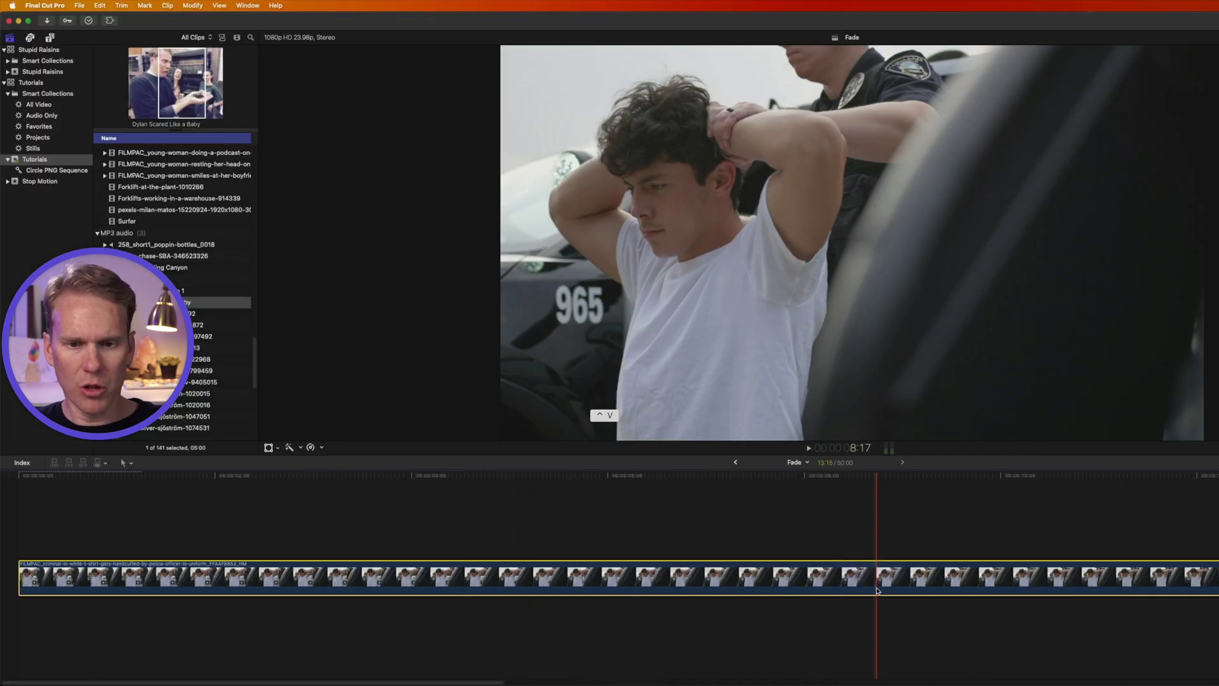
{"action": "key", "text": "ctrl+v"}
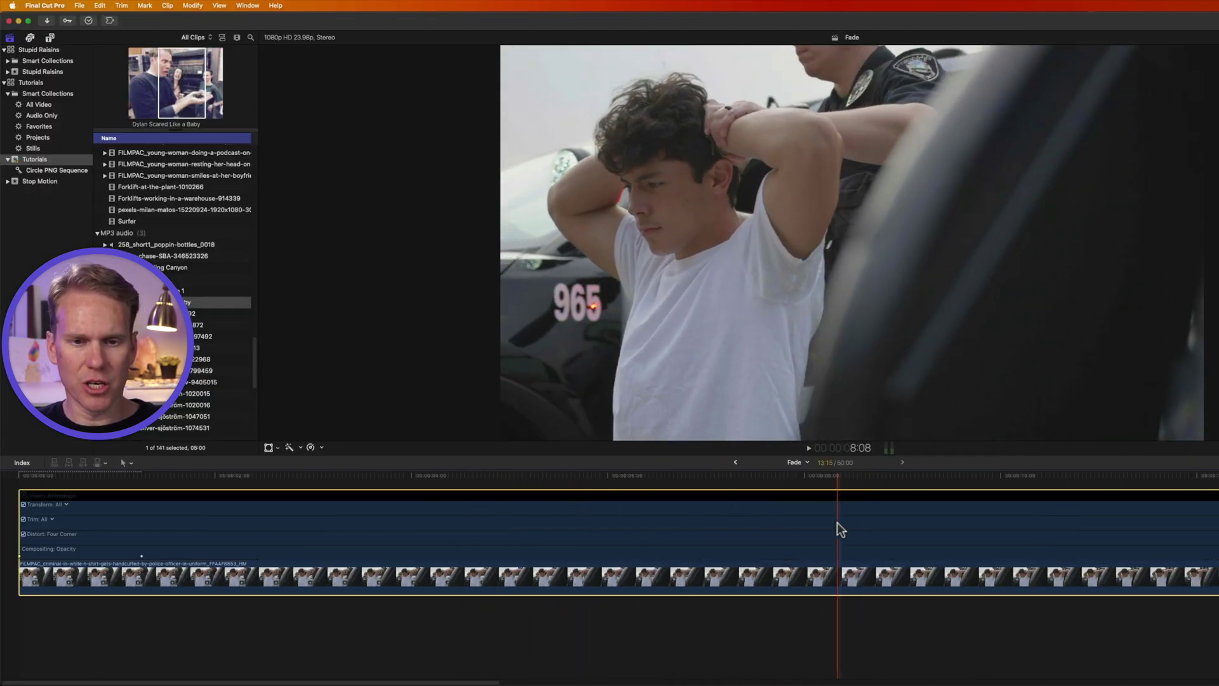
{"action": "left_click", "coordinate": [67, 550]}
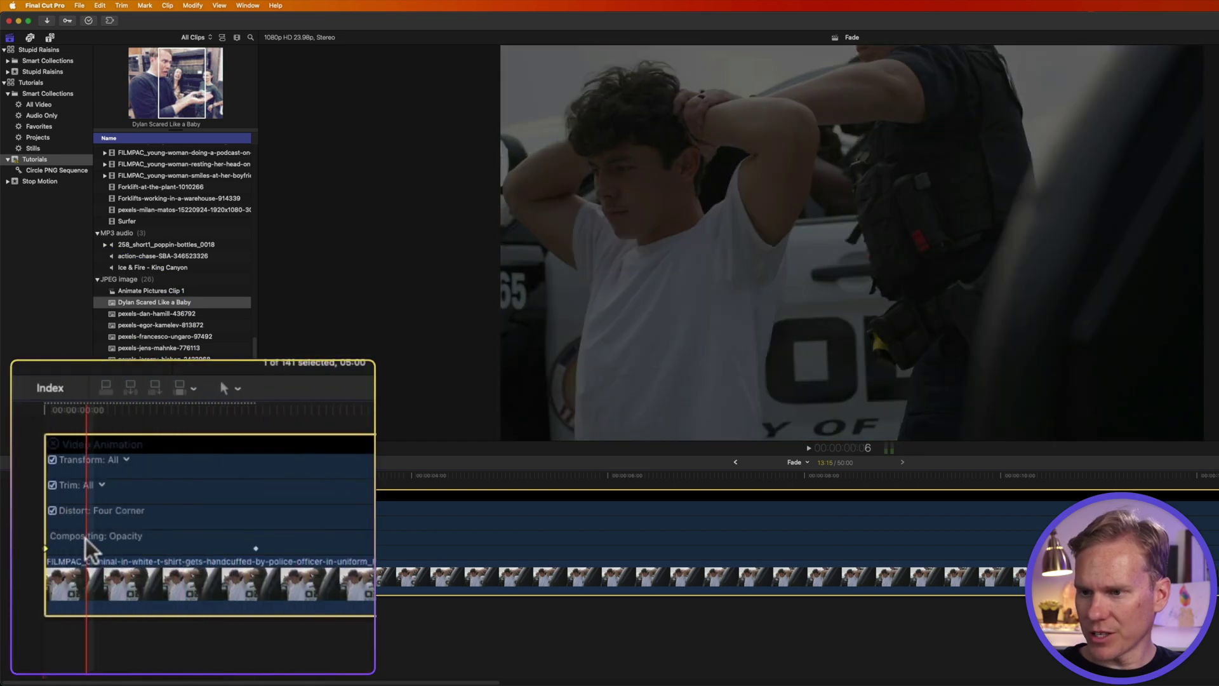
{"action": "left_click", "coordinate": [255, 550]}
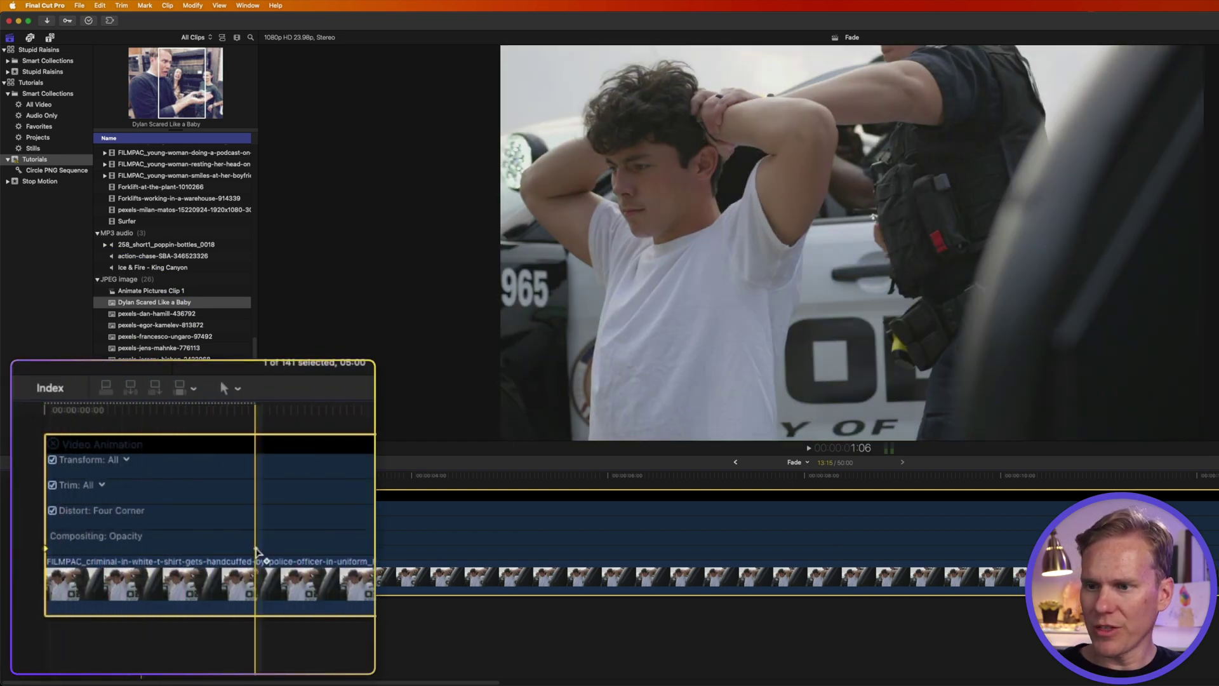
{"action": "left_click", "coordinate": [255, 549]}
{"action": "left_click_drag", "start_coordinate": [256, 550], "coordinate": [135, 548]}
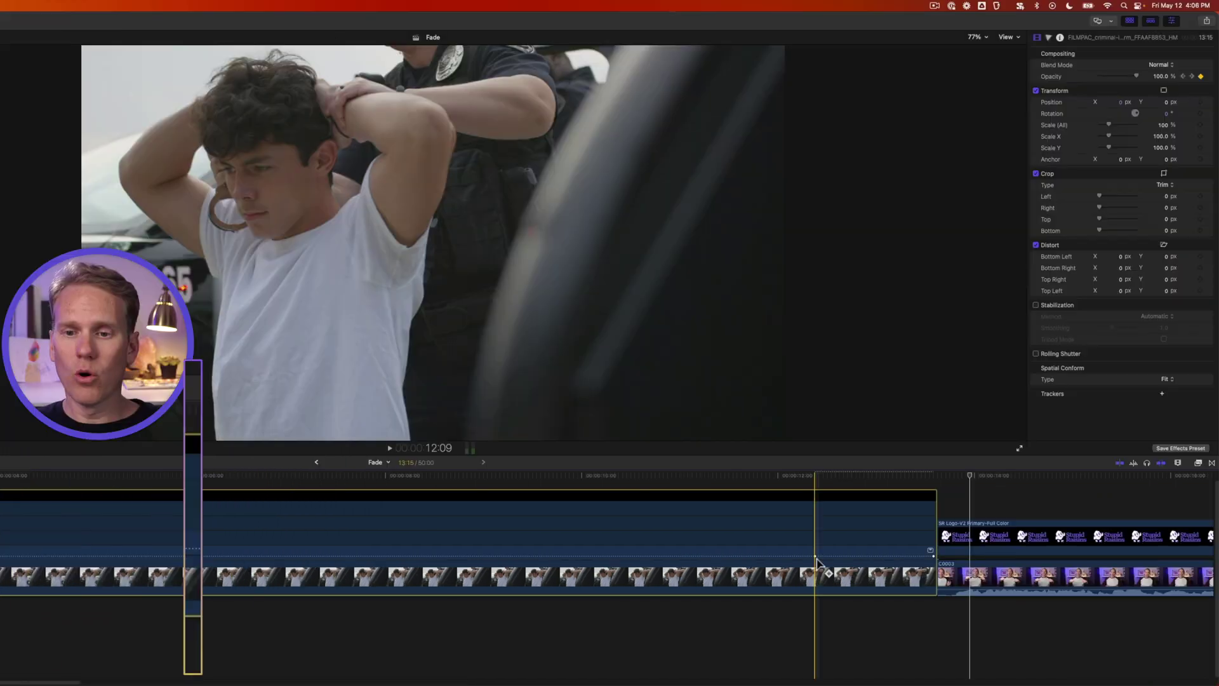
{"action": "left_click", "coordinate": [942, 530]}
{"action": "left_click_drag", "start_coordinate": [942, 531], "coordinate": [936, 530]}
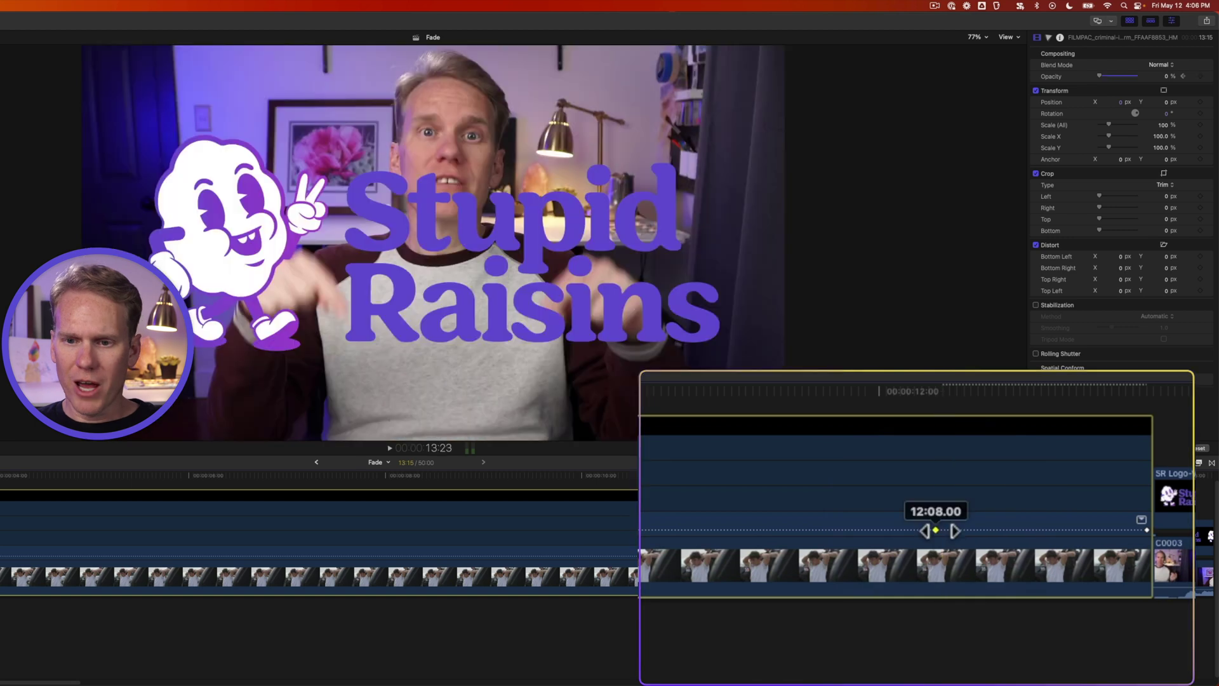
{"action": "key", "text": "space"}
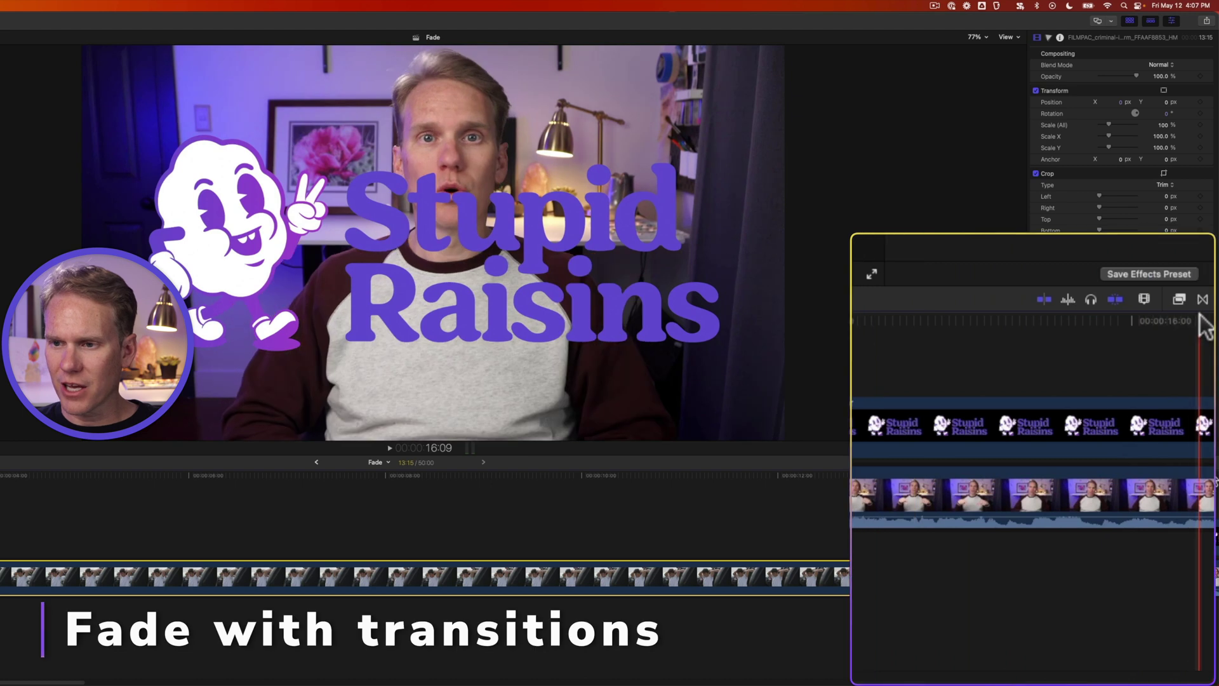
Place a Cross Dissolve at the start of the handcuffing clip.
{"action": "left_click", "coordinate": [1202, 300]}
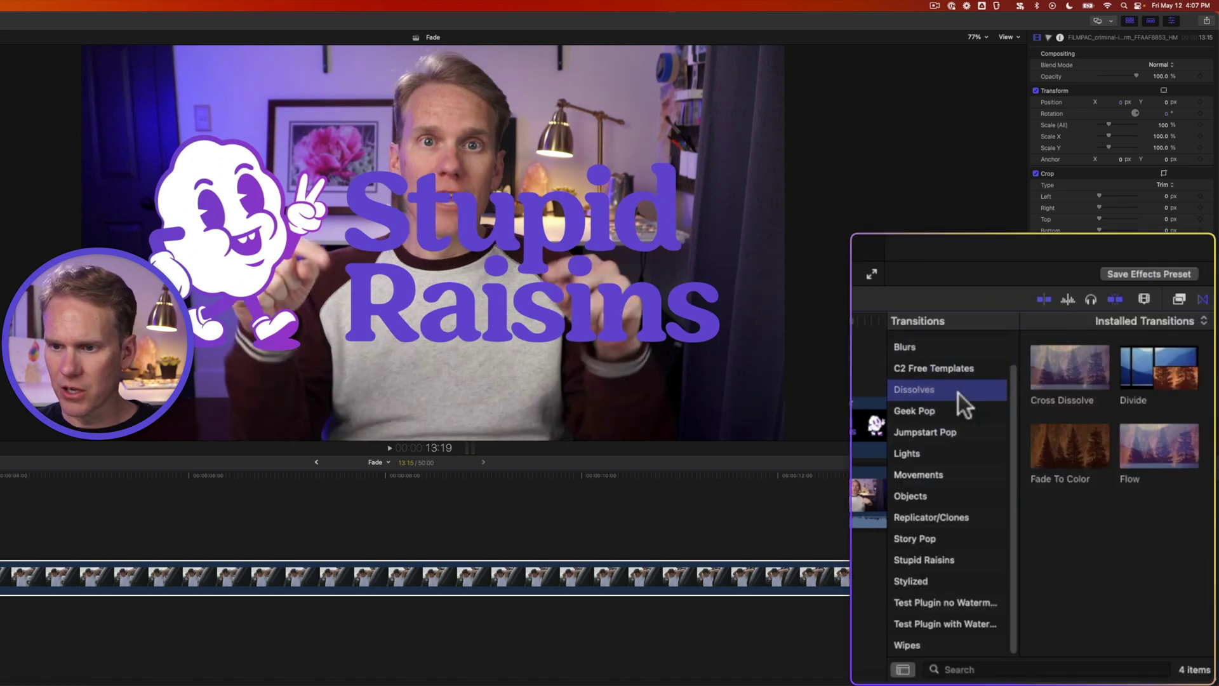
{"action": "left_click_drag", "start_coordinate": [1081, 375], "coordinate": [846, 549]}
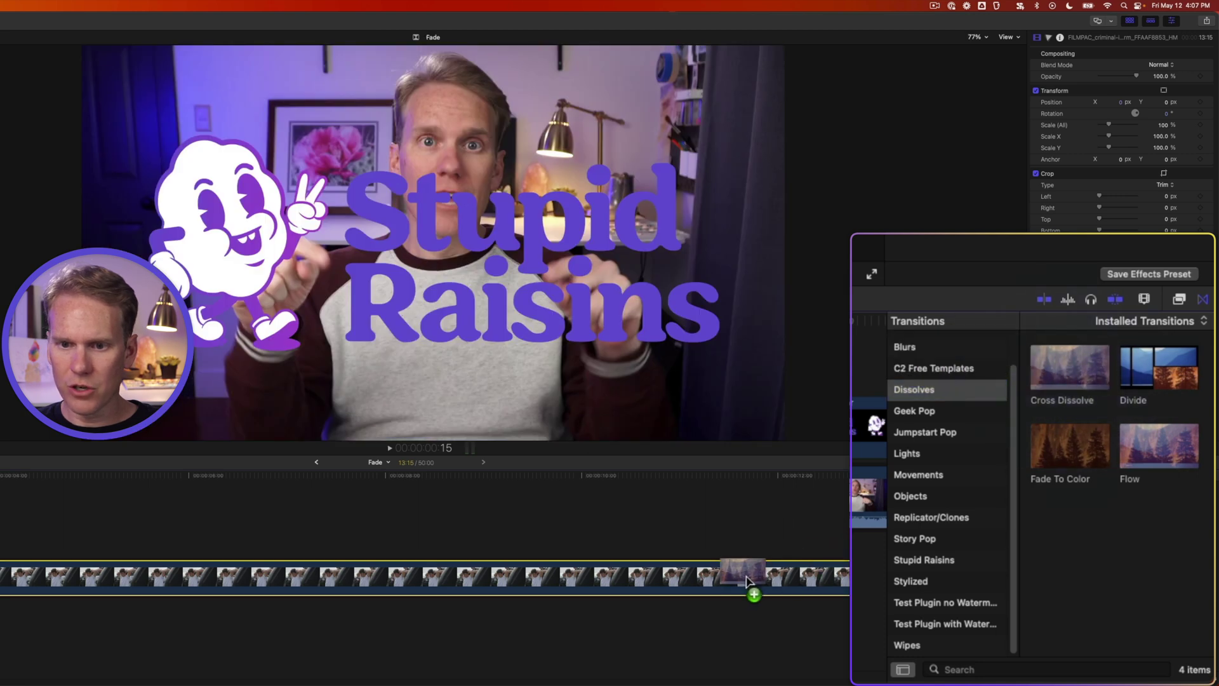
{"action": "left_click_drag", "start_coordinate": [747, 578], "coordinate": [671, 579]}
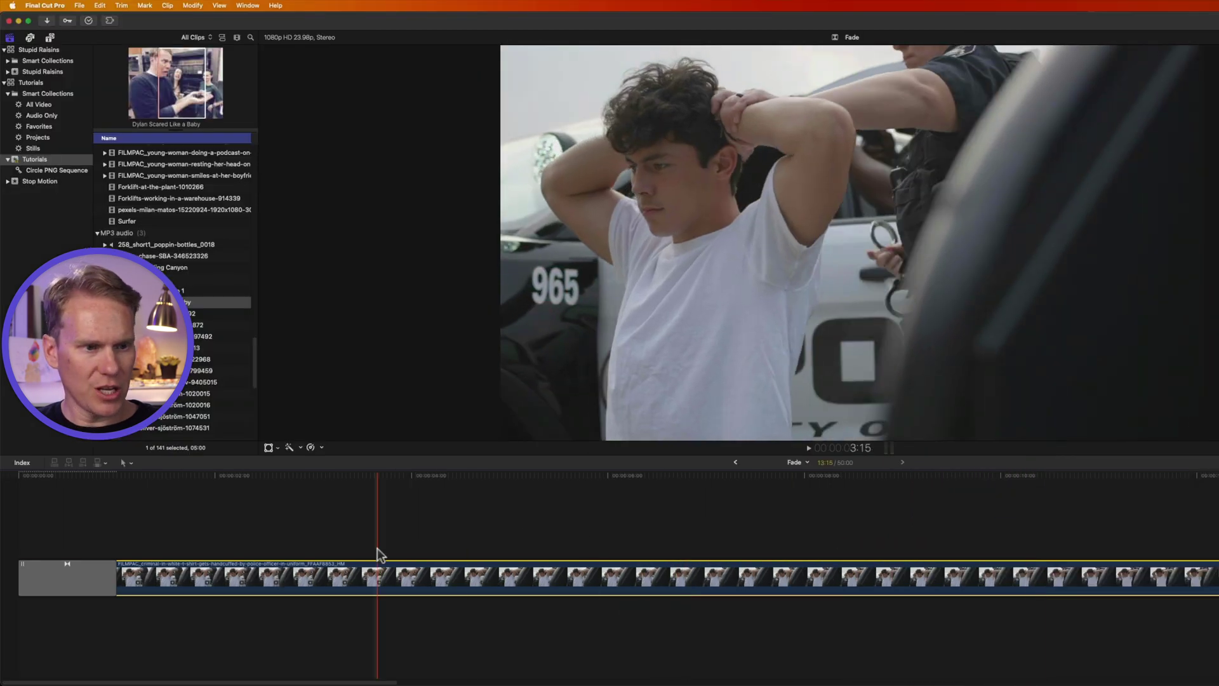
{"action": "left_click", "coordinate": [107, 572]}
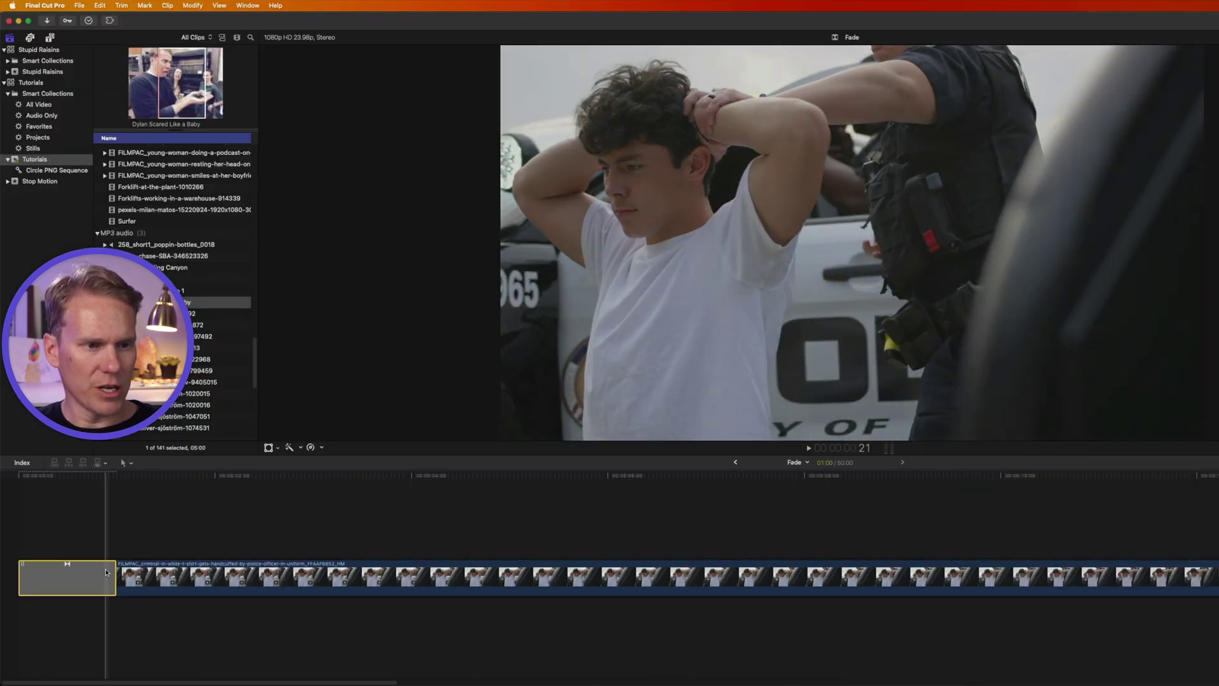
{"action": "left_click_drag", "start_coordinate": [116, 475], "coordinate": [5, 486]}
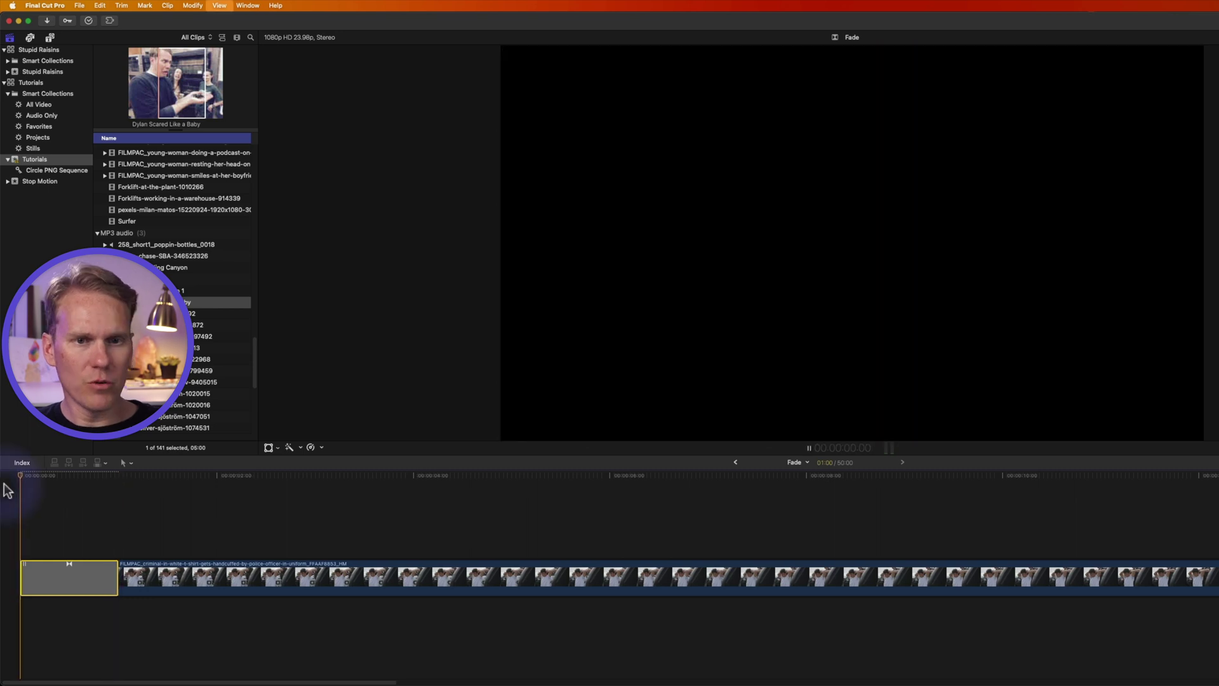
{"action": "key", "text": "space"}
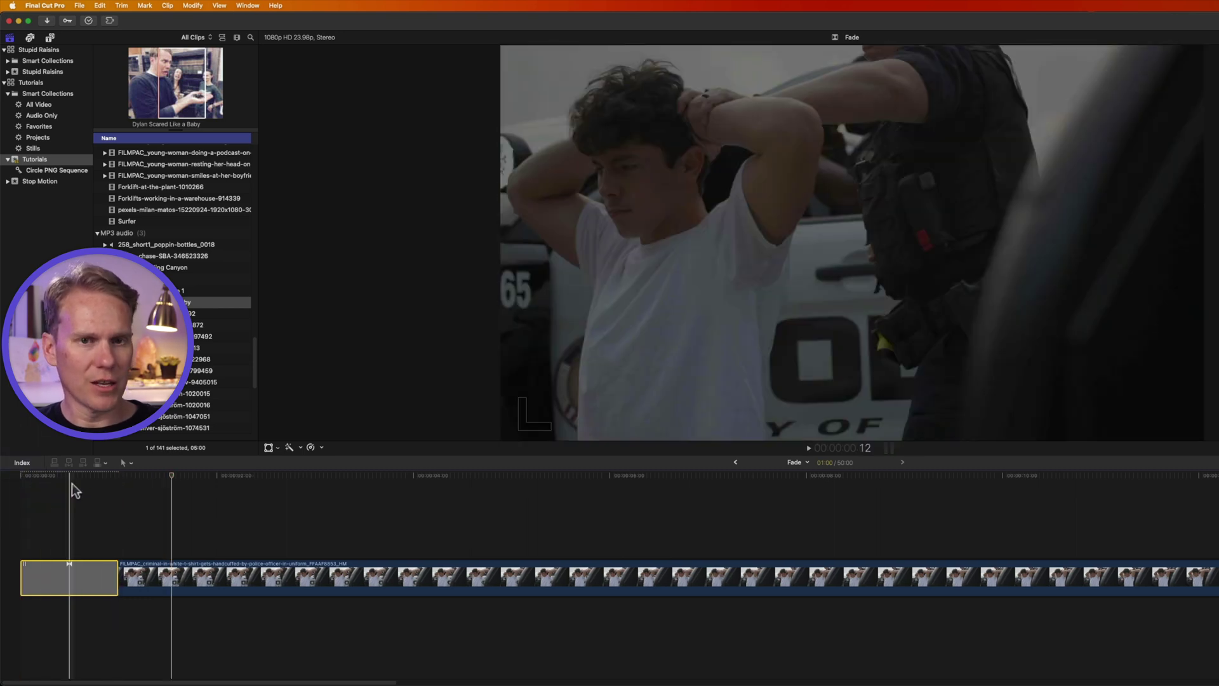
Change the opening Cross Dissolve's duration to 5 seconds and play it from the start.
{"action": "left_click_drag", "start_coordinate": [116, 578], "coordinate": [310, 565]}
{"action": "left_click", "coordinate": [243, 580]}
{"action": "key", "text": "ctrl+d"}
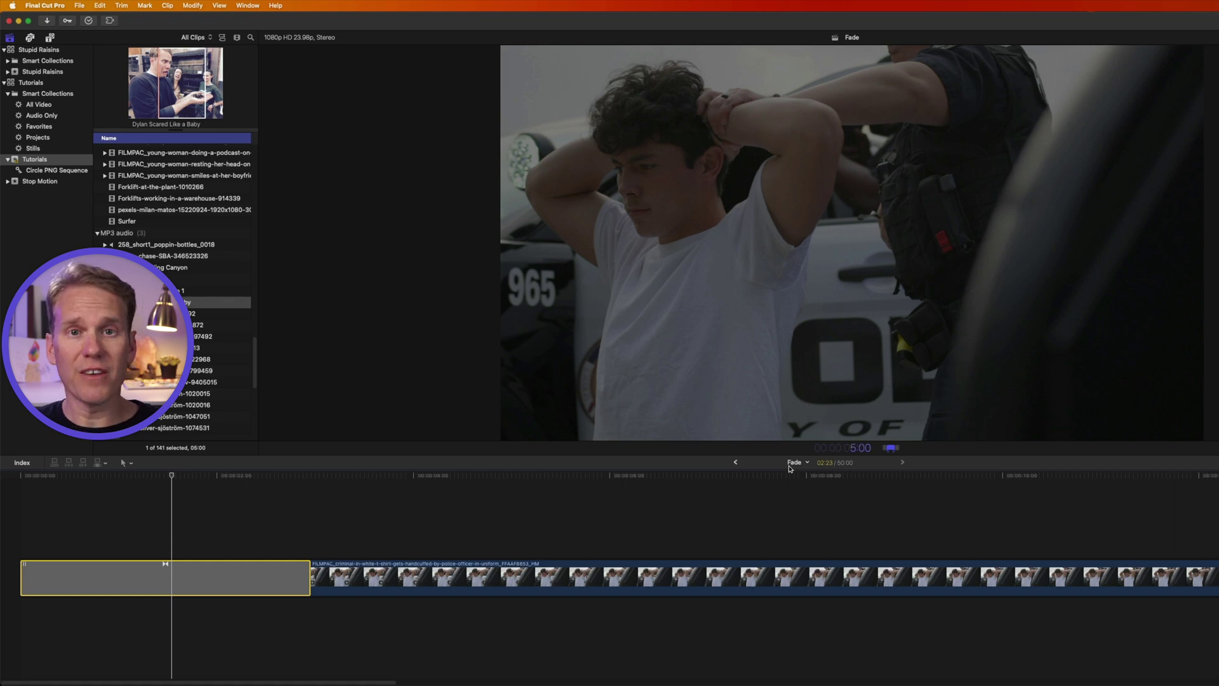
{"action": "key", "text": "Return"}
{"action": "key", "text": "Home"}
{"action": "key", "text": "space"}
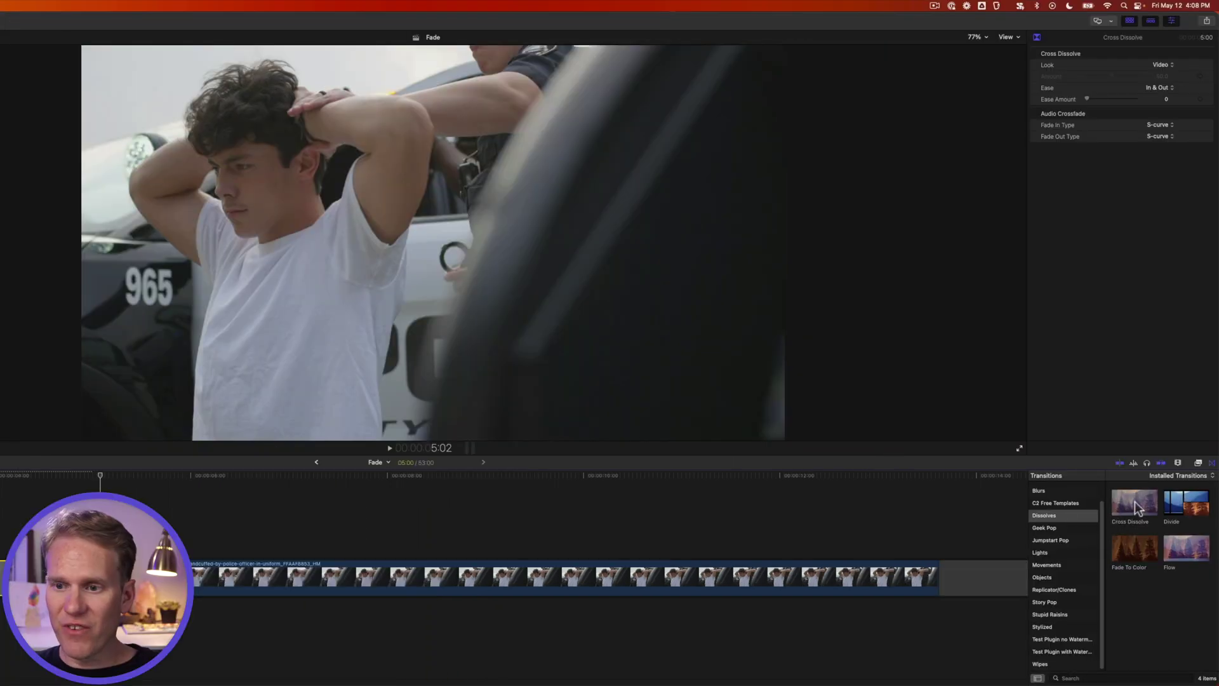
{"action": "left_click_drag", "start_coordinate": [1137, 508], "coordinate": [916, 584]}
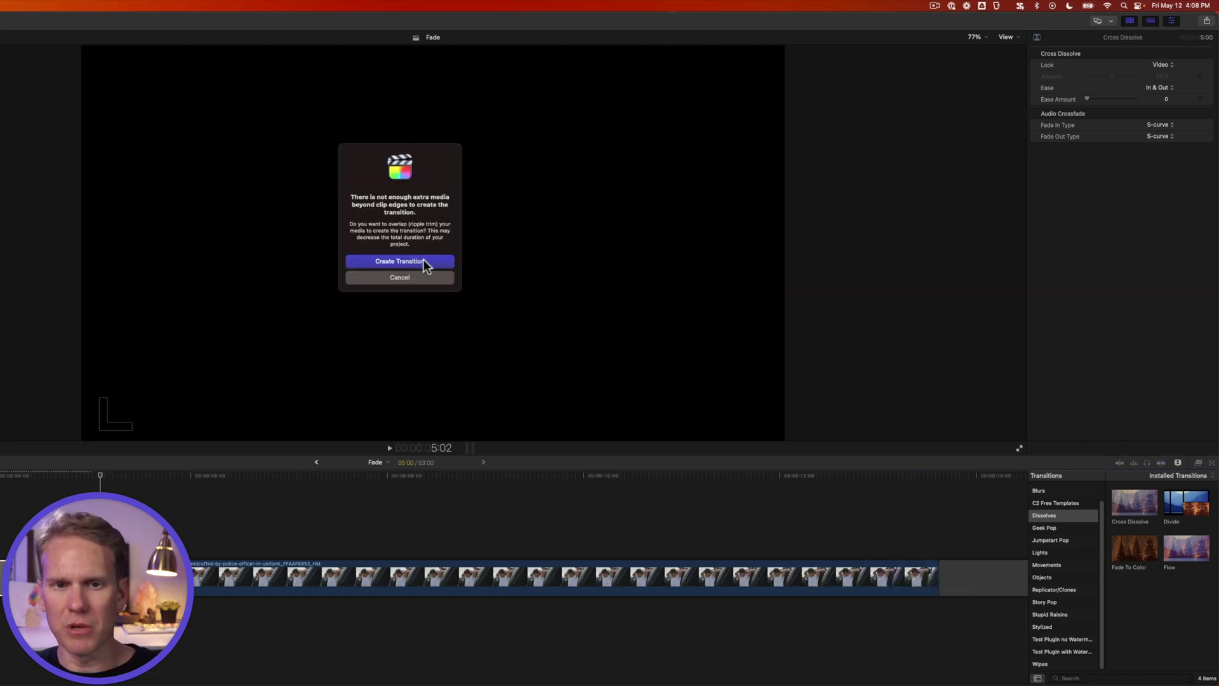
Allow media trimming to create the end Cross Dissolve, then preview it.
{"action": "left_click", "coordinate": [424, 261]}
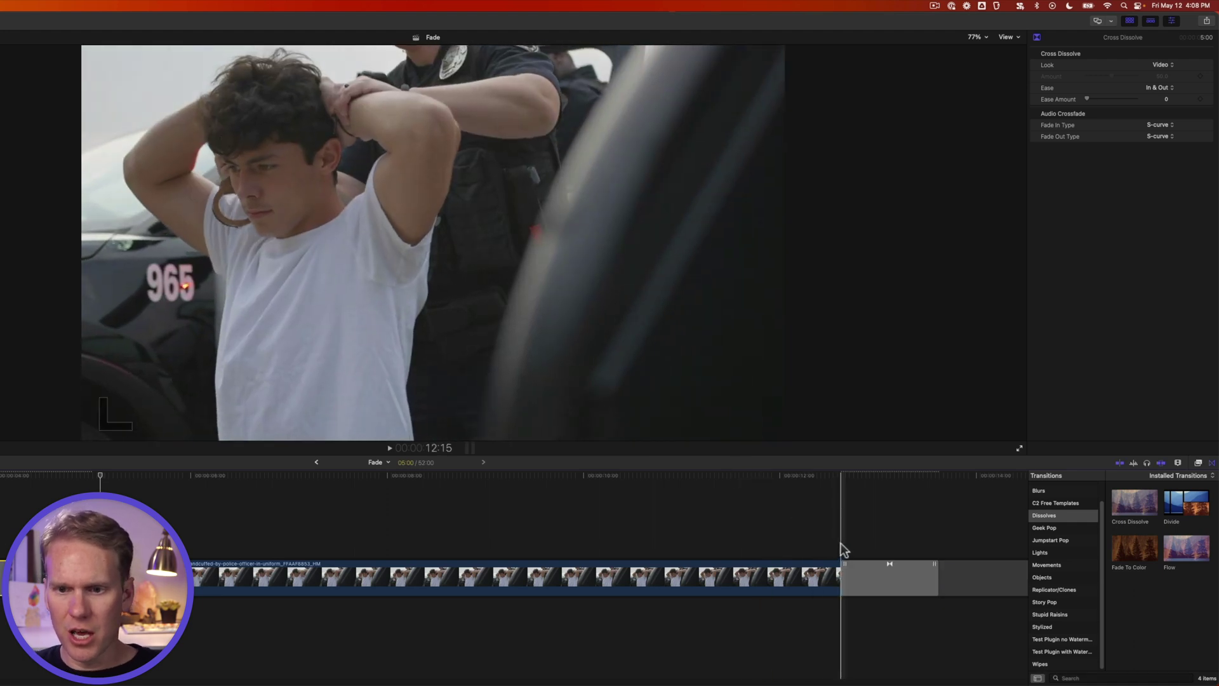
{"action": "left_click", "coordinate": [850, 572]}
{"action": "key", "text": "space"}
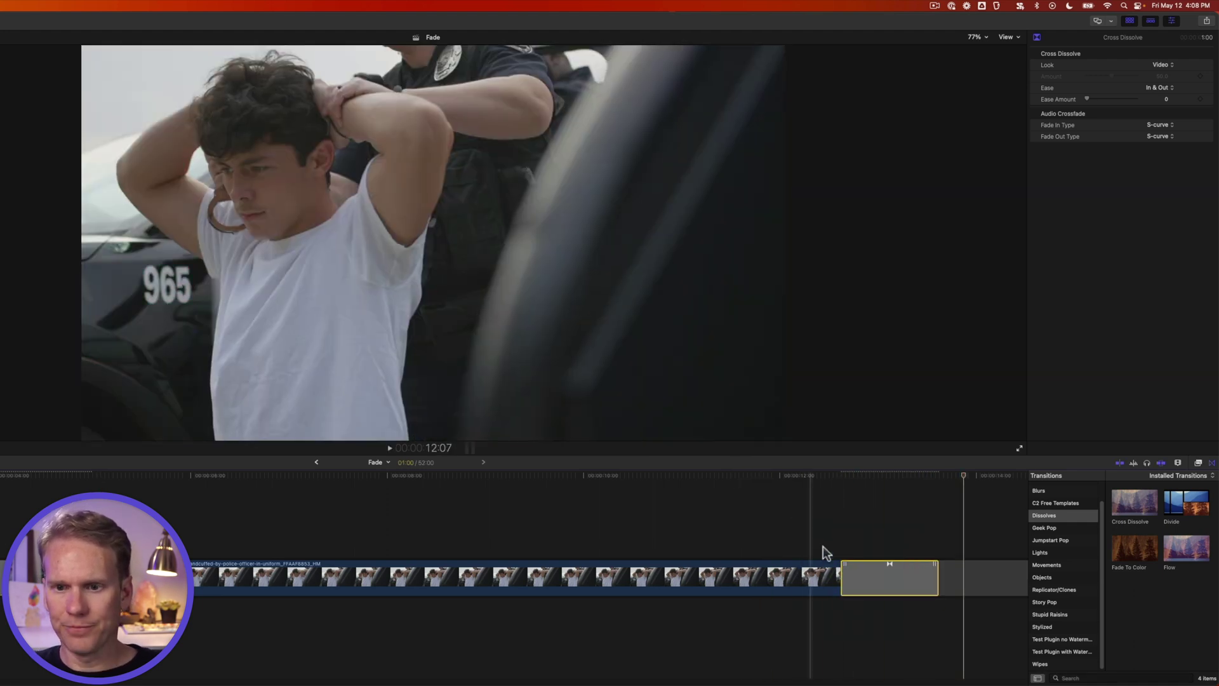
{"action": "left_click", "coordinate": [882, 574]}
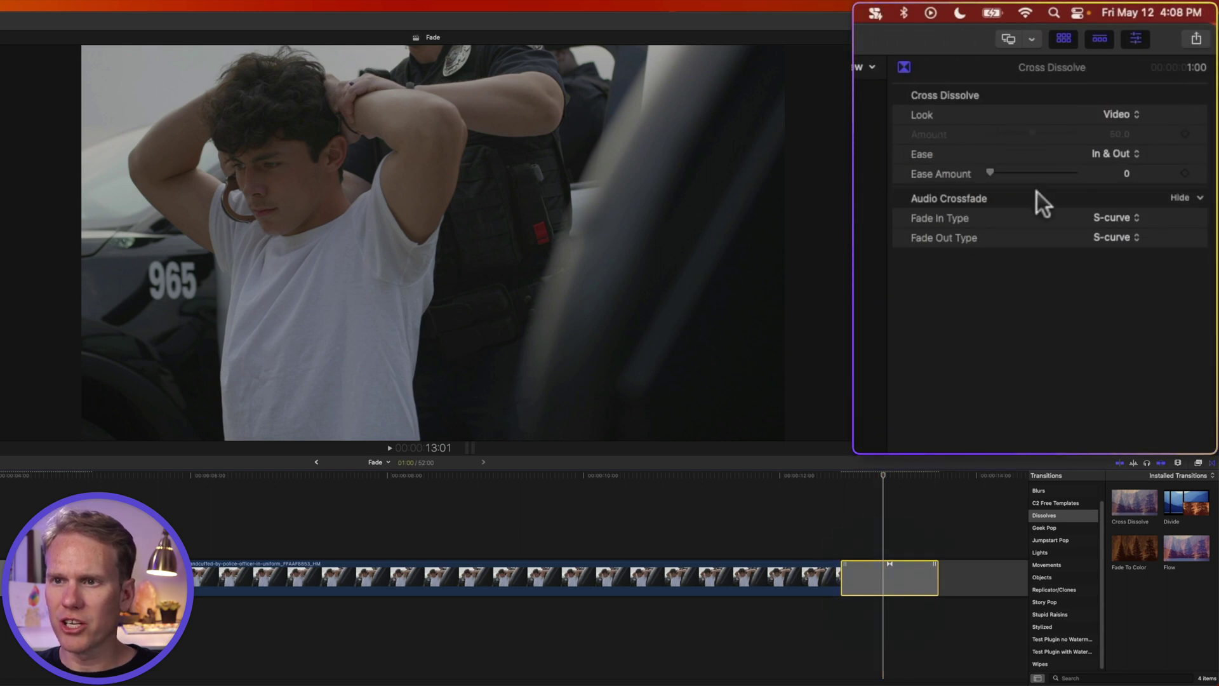
Set the dissolve's Look to Film, Ease to In & Out and Ease Amount to 25.
{"action": "left_click", "coordinate": [1114, 113]}
{"action": "left_click", "coordinate": [1125, 23]}
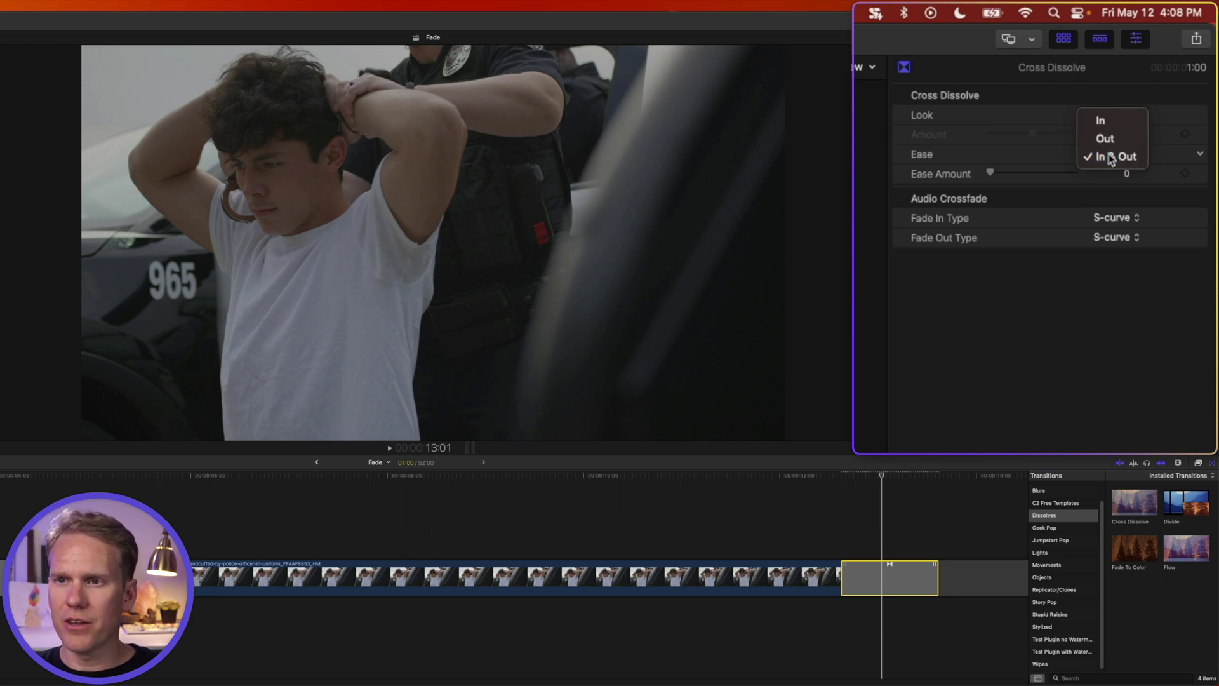
{"action": "left_click", "coordinate": [1108, 153]}
{"action": "left_click_drag", "start_coordinate": [989, 168], "coordinate": [1040, 167]}
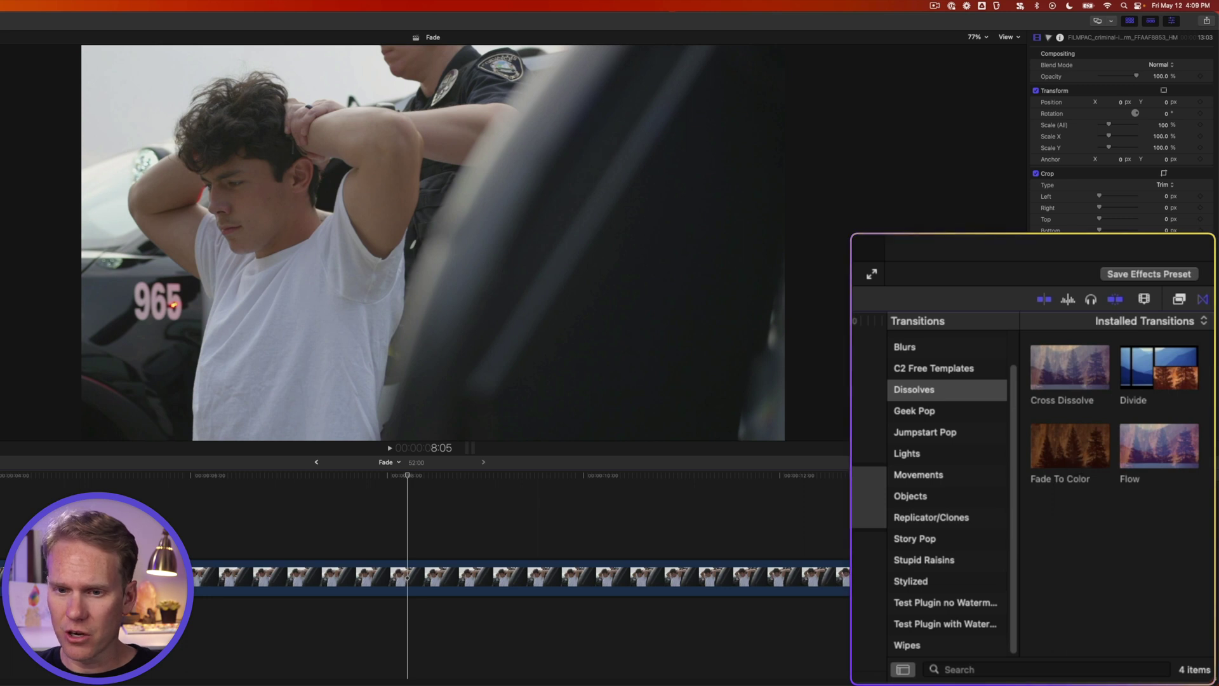
Add a Fade To Color transition at the clip's end and set its colour to purple.
{"action": "left_click_drag", "start_coordinate": [933, 457], "coordinate": [846, 574]}
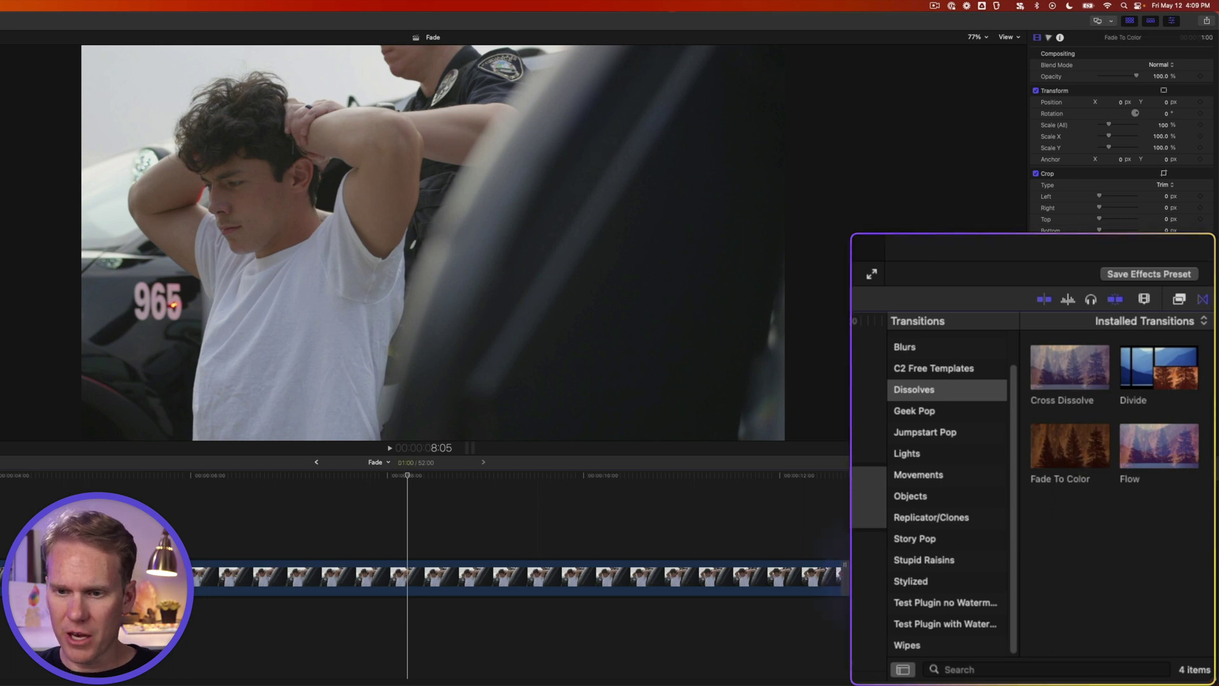
{"action": "left_click", "coordinate": [863, 570]}
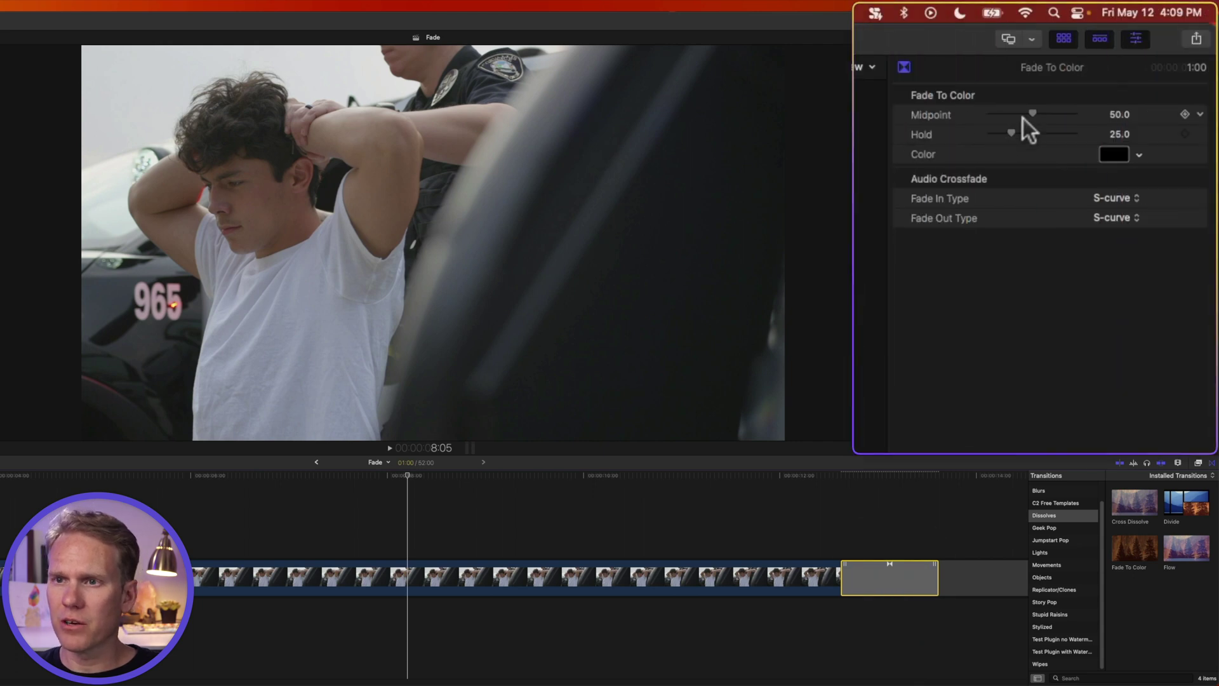
{"action": "left_click", "coordinate": [1159, 88]}
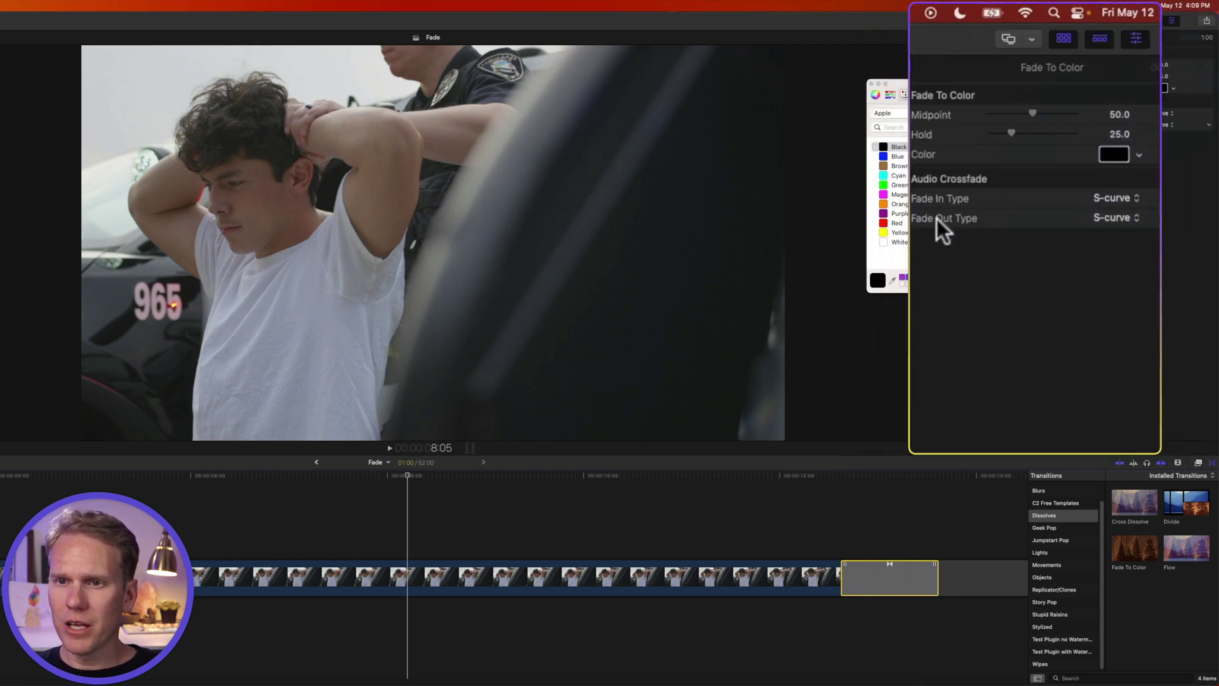
{"action": "left_click", "coordinate": [902, 277]}
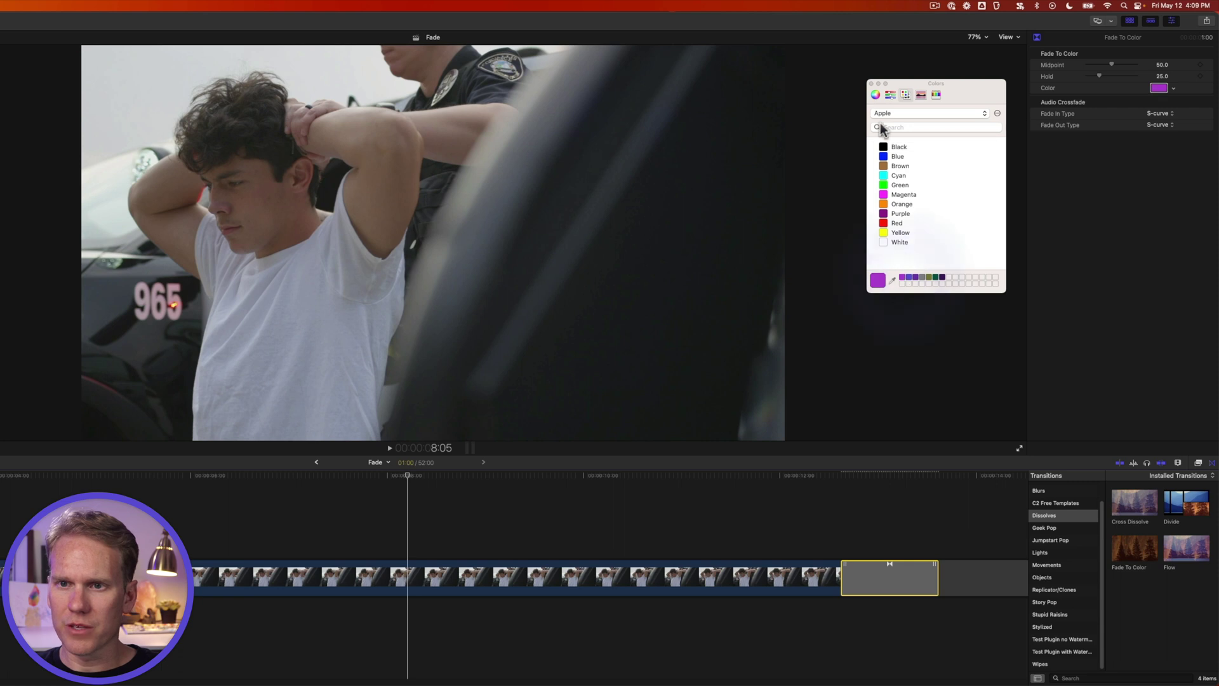
Preview the purple fade and adjust its Midpoint, ending at 22.
{"action": "left_click", "coordinate": [874, 84]}
{"action": "key", "text": "space"}
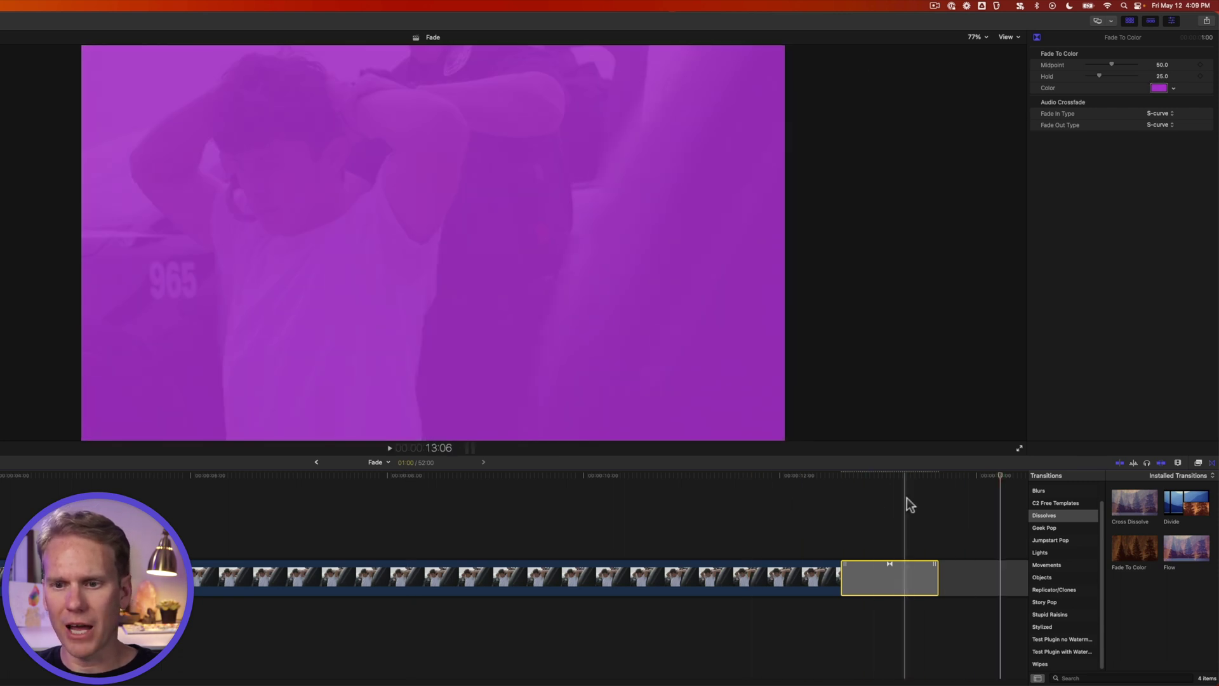
{"action": "left_click", "coordinate": [891, 582]}
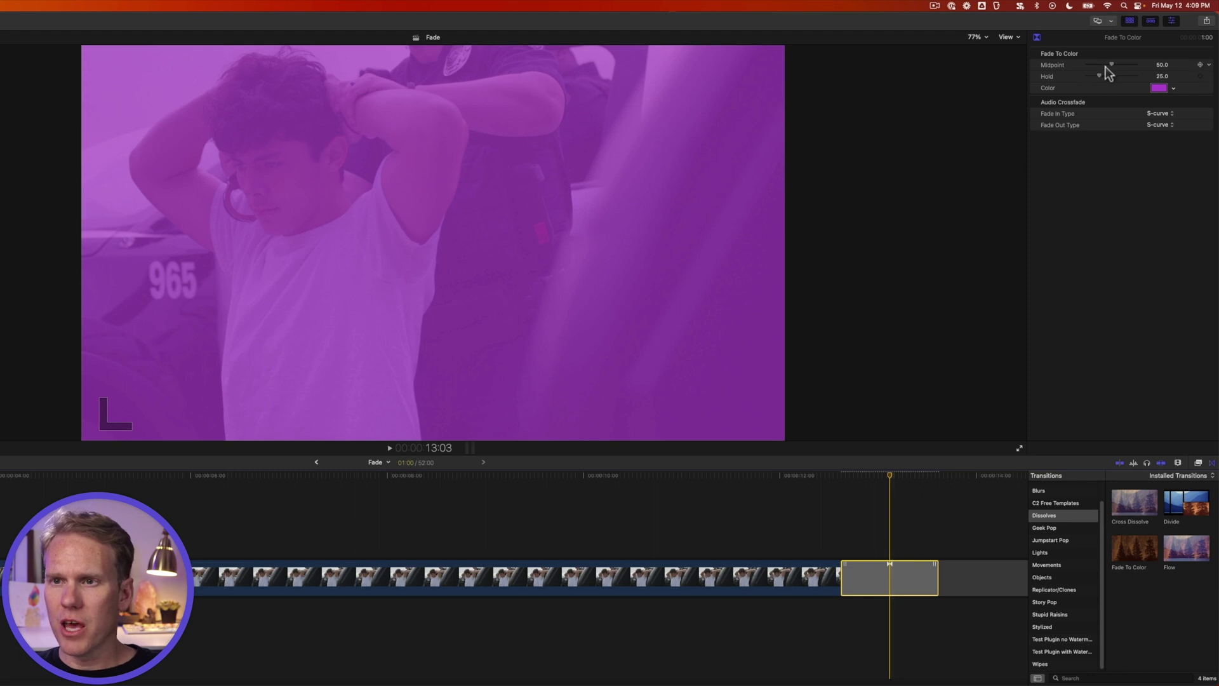
{"action": "left_click_drag", "start_coordinate": [1112, 64], "coordinate": [1114, 63]}
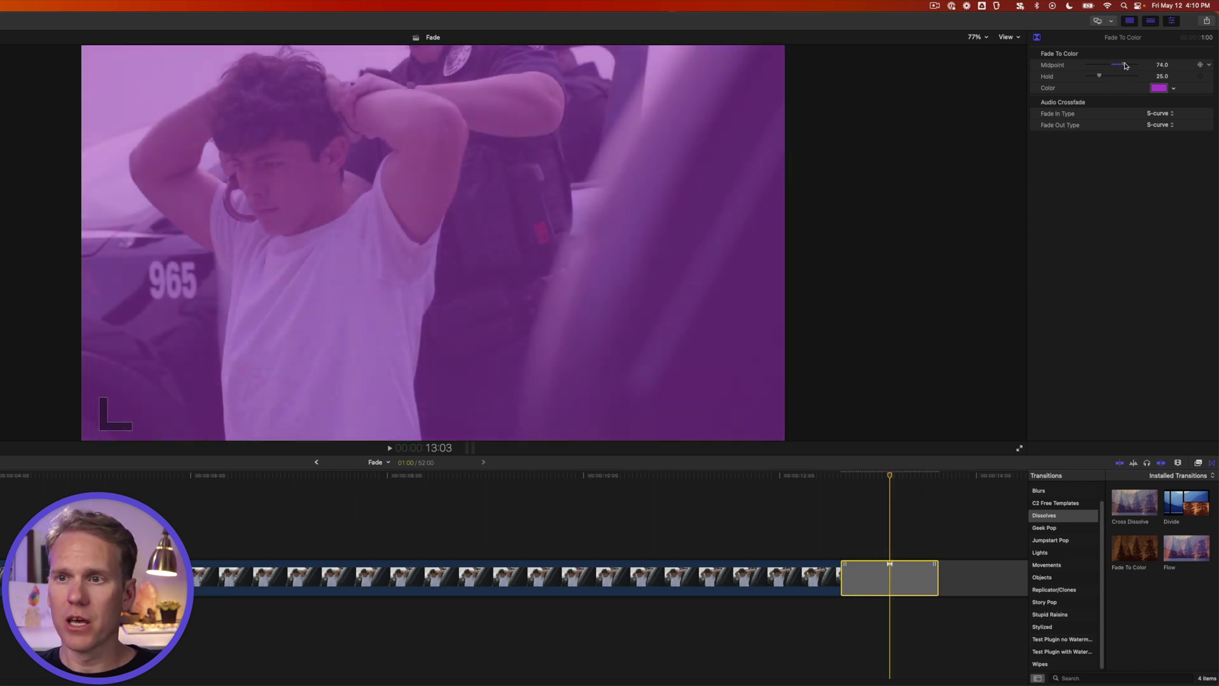
{"action": "left_click_drag", "start_coordinate": [1124, 62], "coordinate": [1125, 66]}
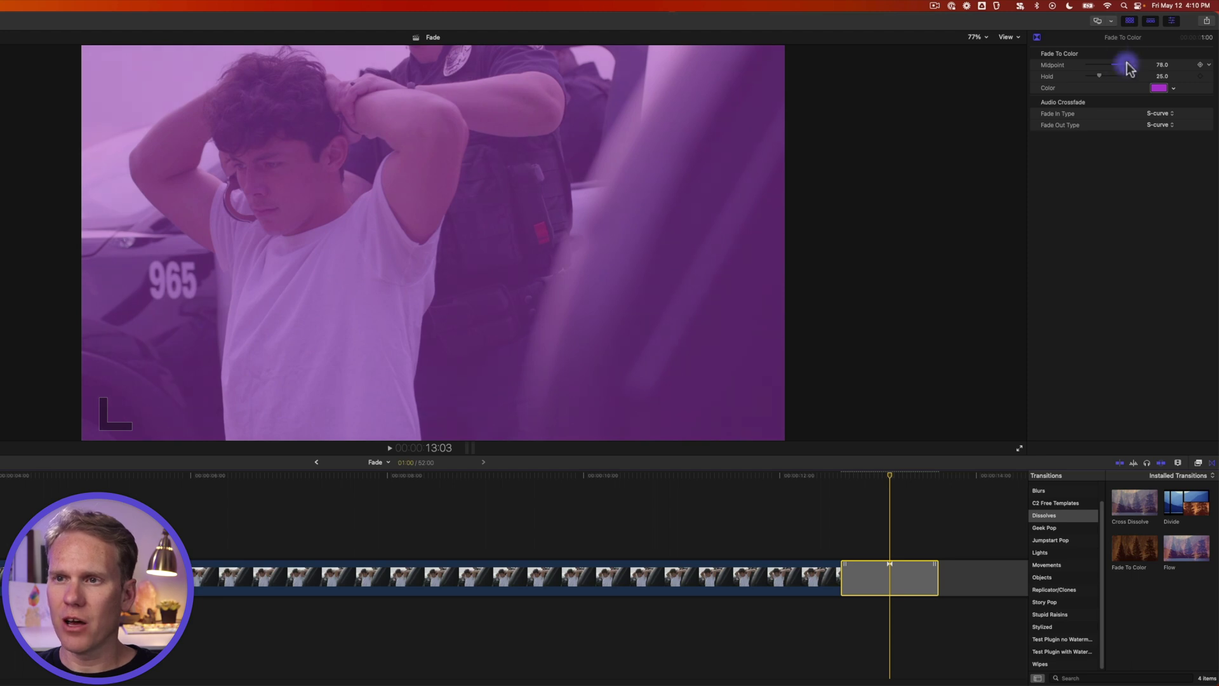
{"action": "mouse_move", "coordinate": [1125, 63]}
{"action": "left_mouse_down"}
{"action": "mouse_move", "coordinate": [1099, 62]}
{"action": "mouse_move", "coordinate": [1121, 76]}
{"action": "left_mouse_up"}
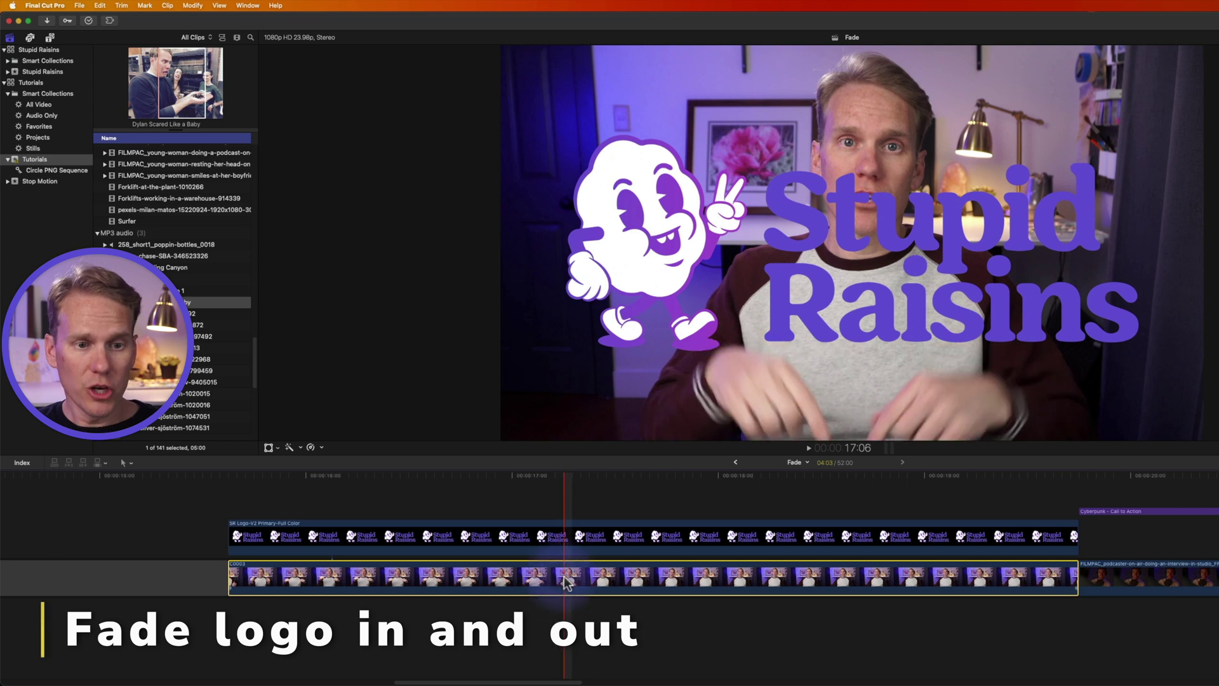
Scale the Stupid Raisins logo to about 40% and move it down onto the podcaster's sweatshirt.
{"action": "left_click", "coordinate": [632, 494]}
{"action": "left_click", "coordinate": [629, 537]}
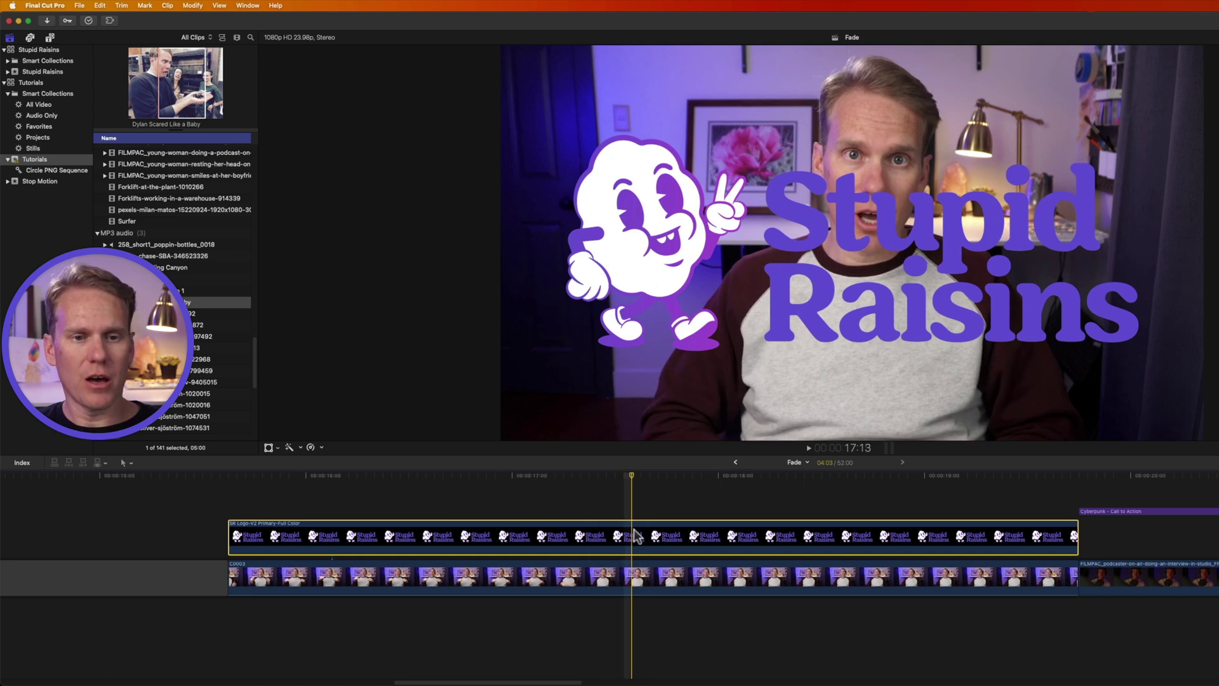
{"action": "left_click", "coordinate": [816, 236]}
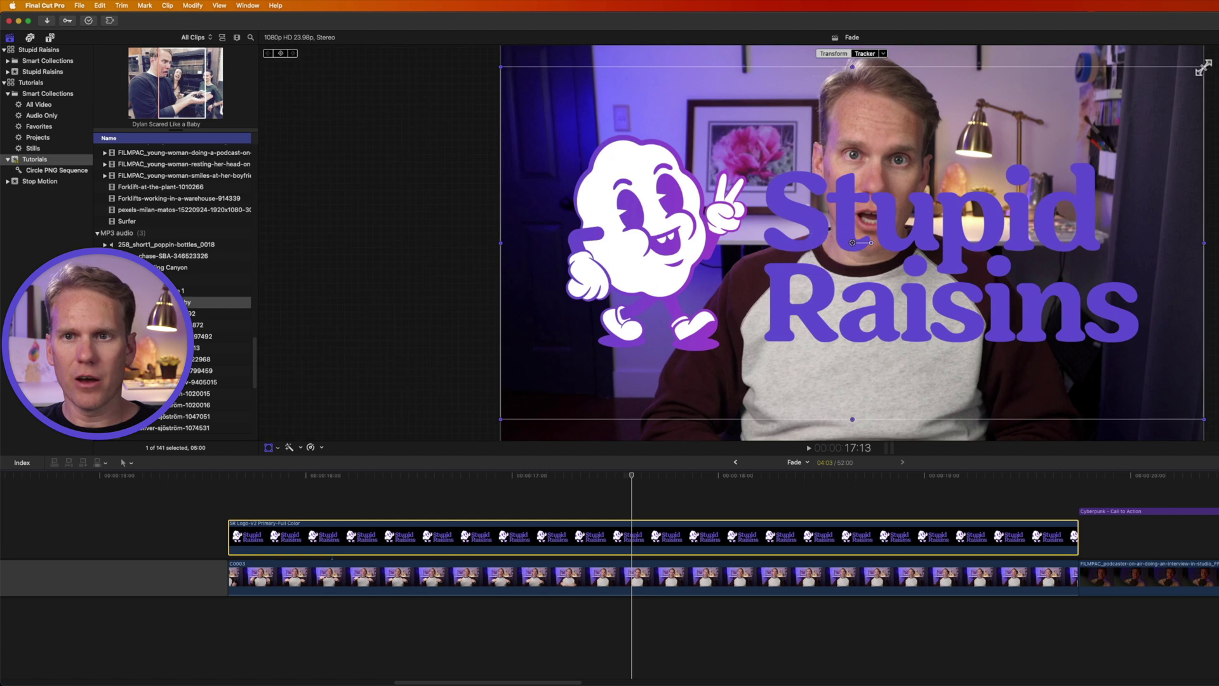
{"action": "left_click_drag", "start_coordinate": [1202, 66], "coordinate": [998, 183]}
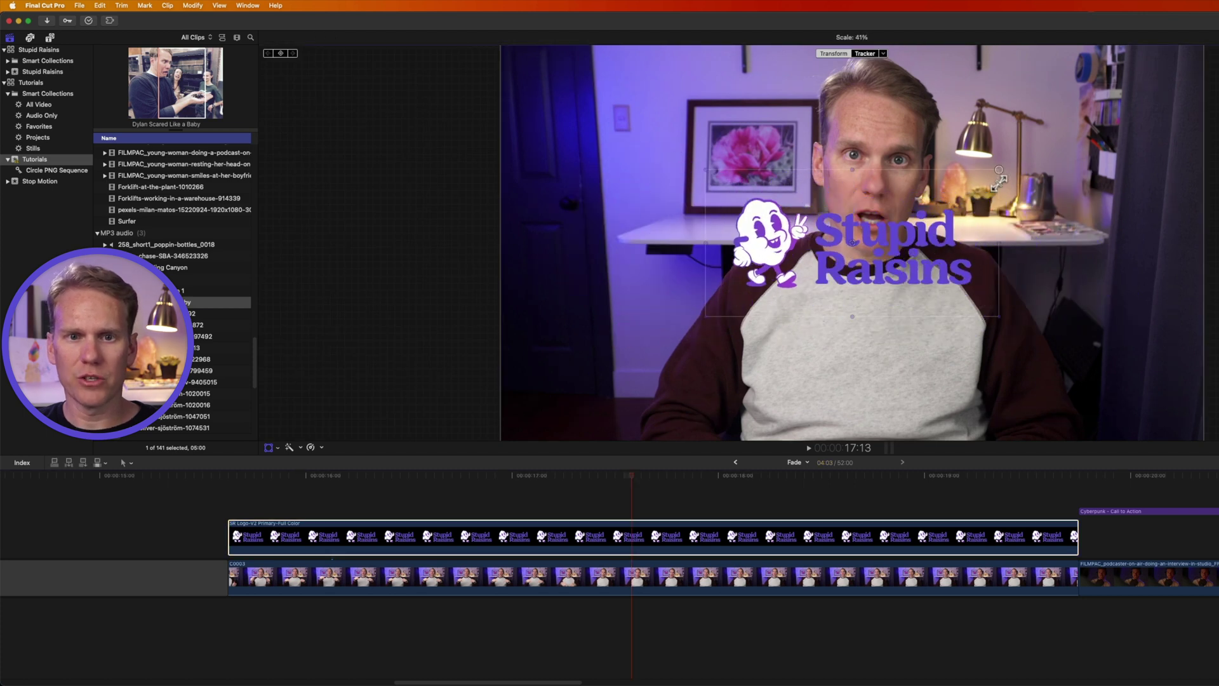
{"action": "left_click_drag", "start_coordinate": [829, 256], "coordinate": [837, 358]}
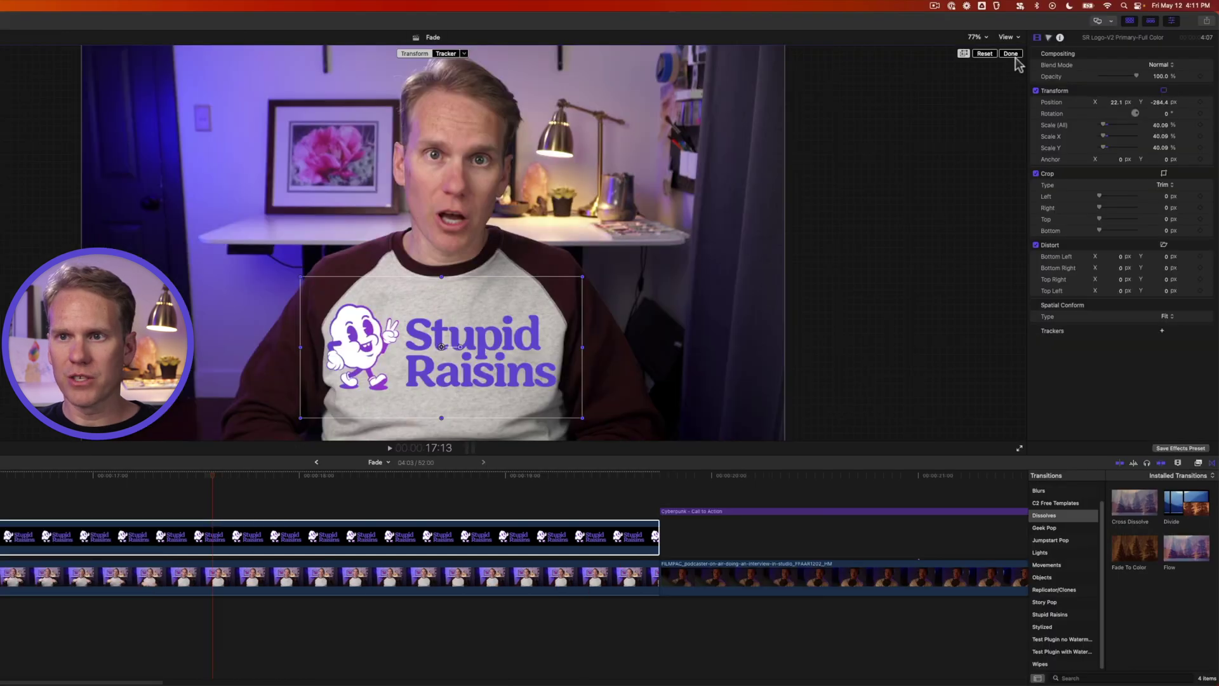
{"action": "left_click", "coordinate": [1011, 53]}
{"action": "left_click", "coordinate": [212, 538]}
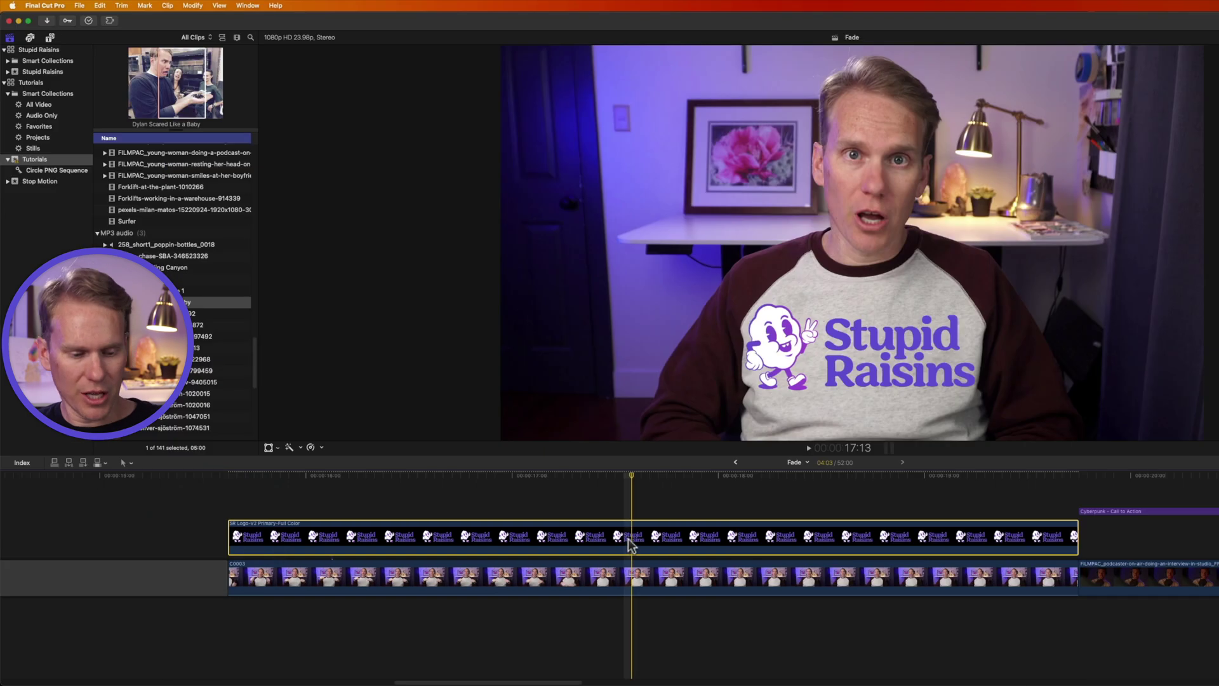
Expand the logo clip's Opacity lane and drag in a roughly one-second fade-in at its start.
{"action": "key", "text": "ctrl+v"}
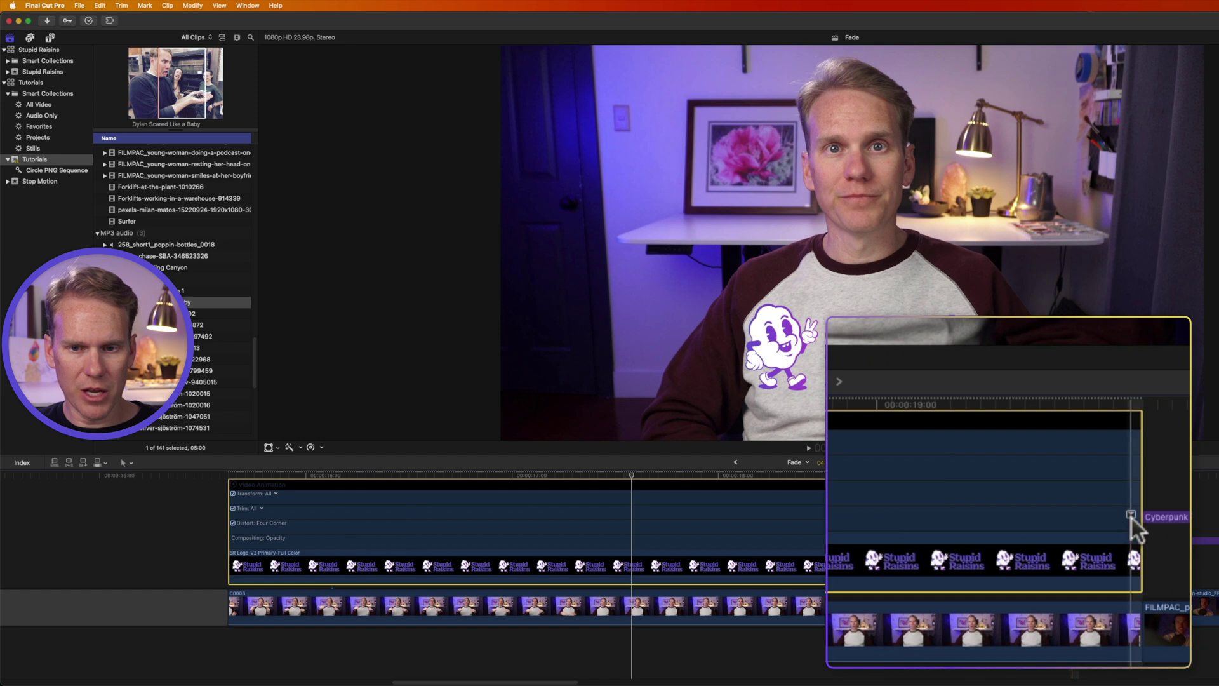
{"action": "double_click", "coordinate": [1102, 514]}
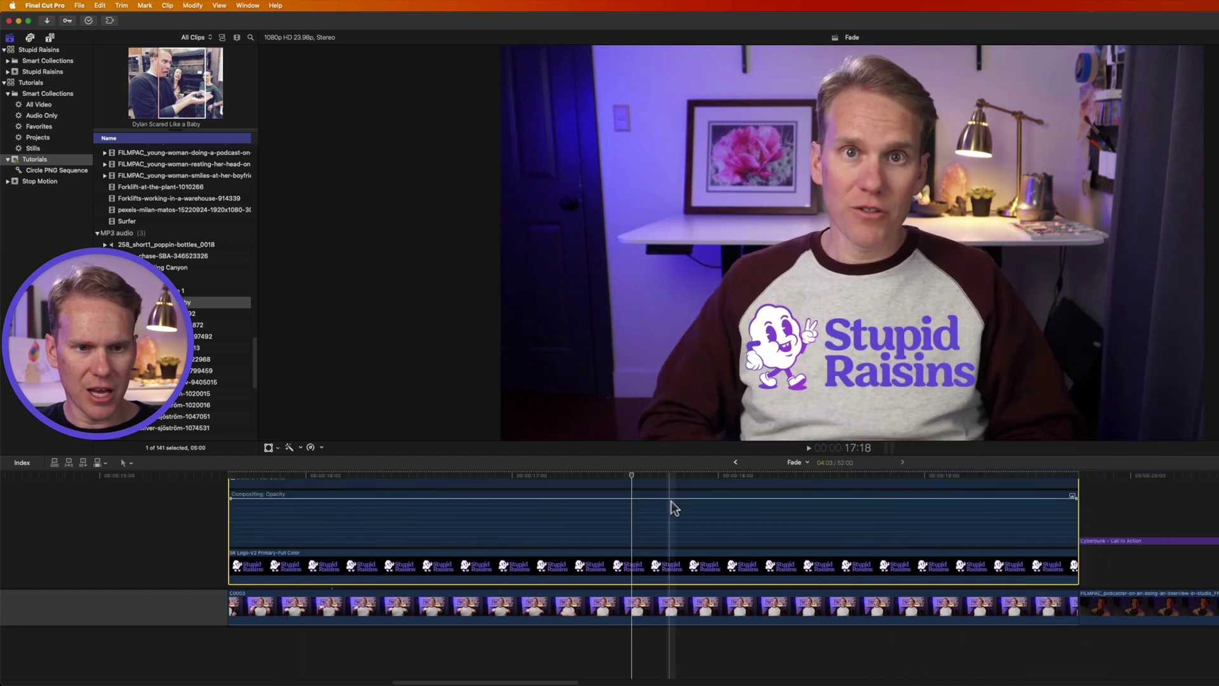
{"action": "left_click_drag", "start_coordinate": [671, 498], "coordinate": [606, 498]}
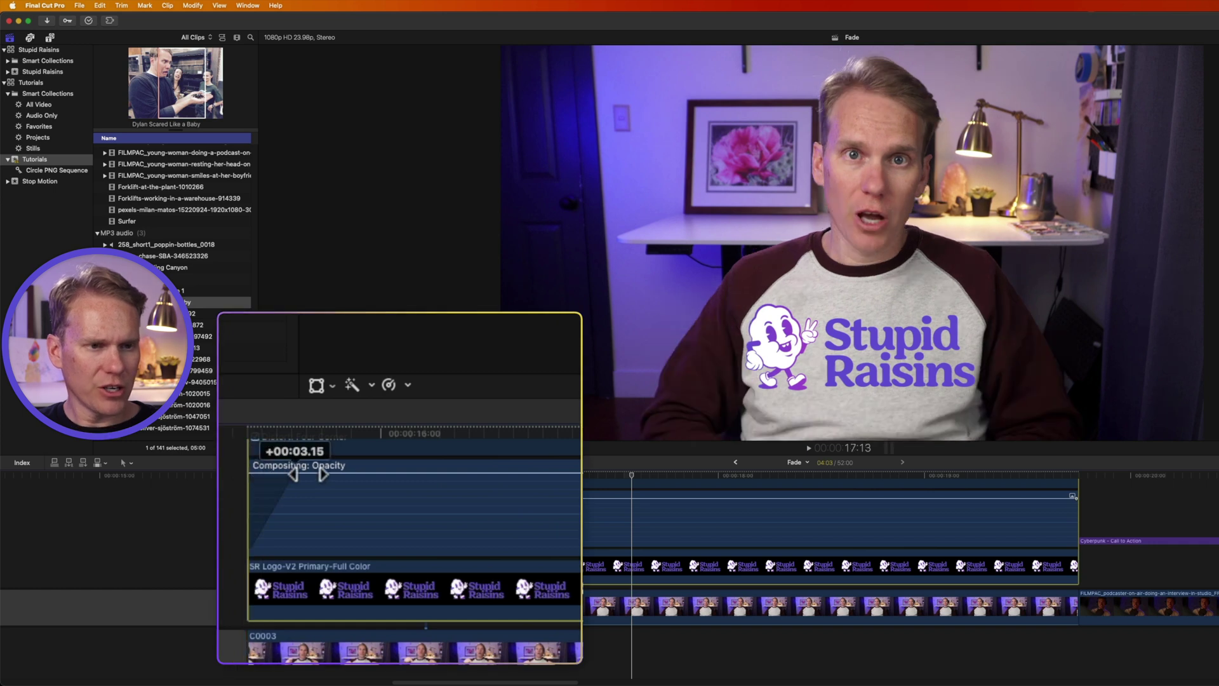
{"action": "left_click_drag", "start_coordinate": [308, 474], "coordinate": [575, 477]}
{"action": "left_click_drag", "start_coordinate": [421, 498], "coordinate": [443, 499]}
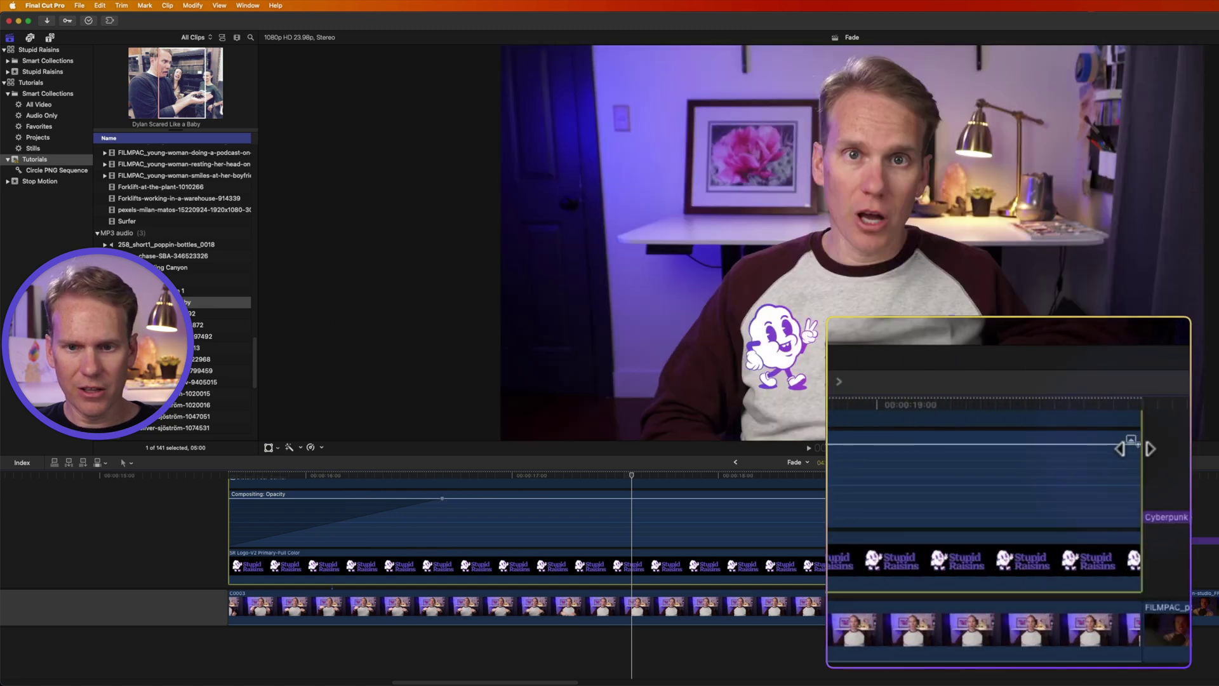
Add a fade-out at the logo clip's end, preview both fades and fine-tune the fade-out length.
{"action": "left_click_drag", "start_coordinate": [1075, 494], "coordinate": [832, 459]}
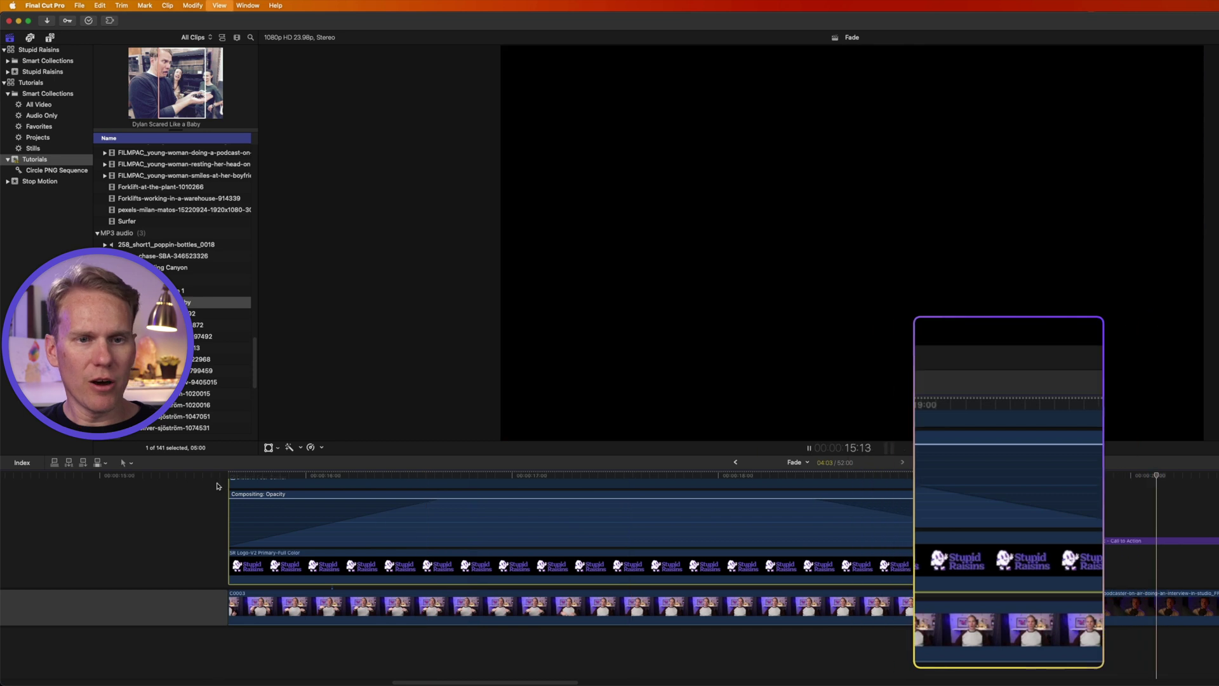
{"action": "left_click", "coordinate": [216, 485]}
{"action": "key", "text": "space"}
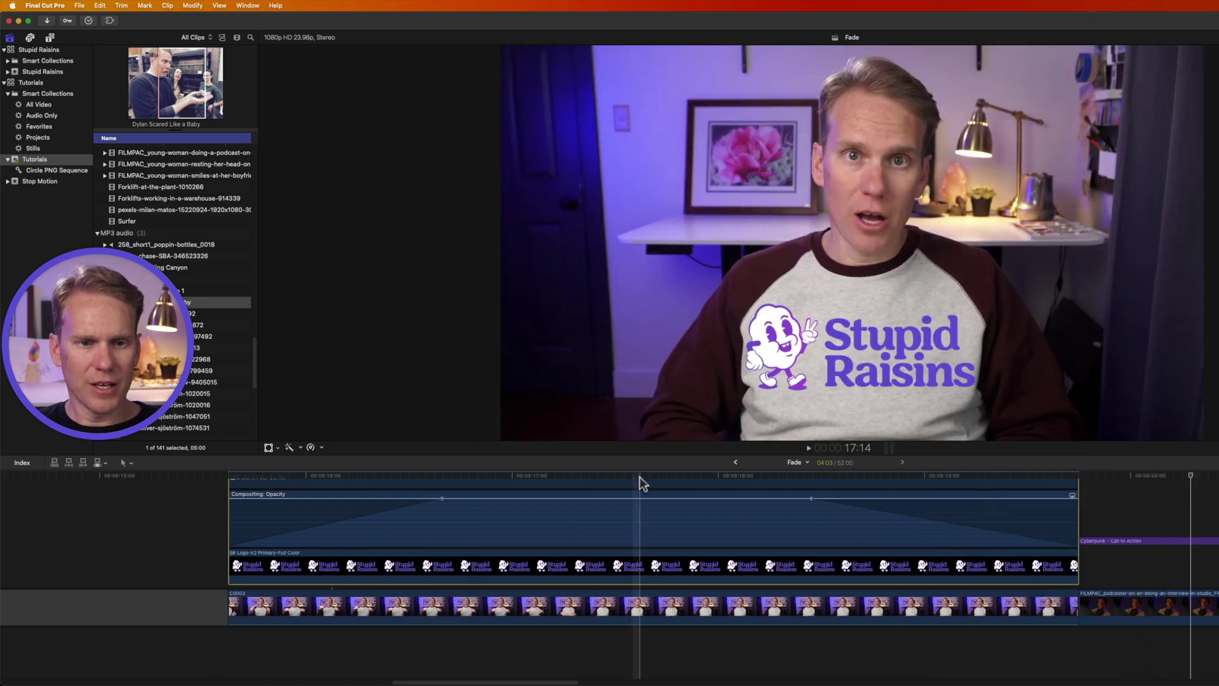
{"action": "left_click", "coordinate": [811, 499]}
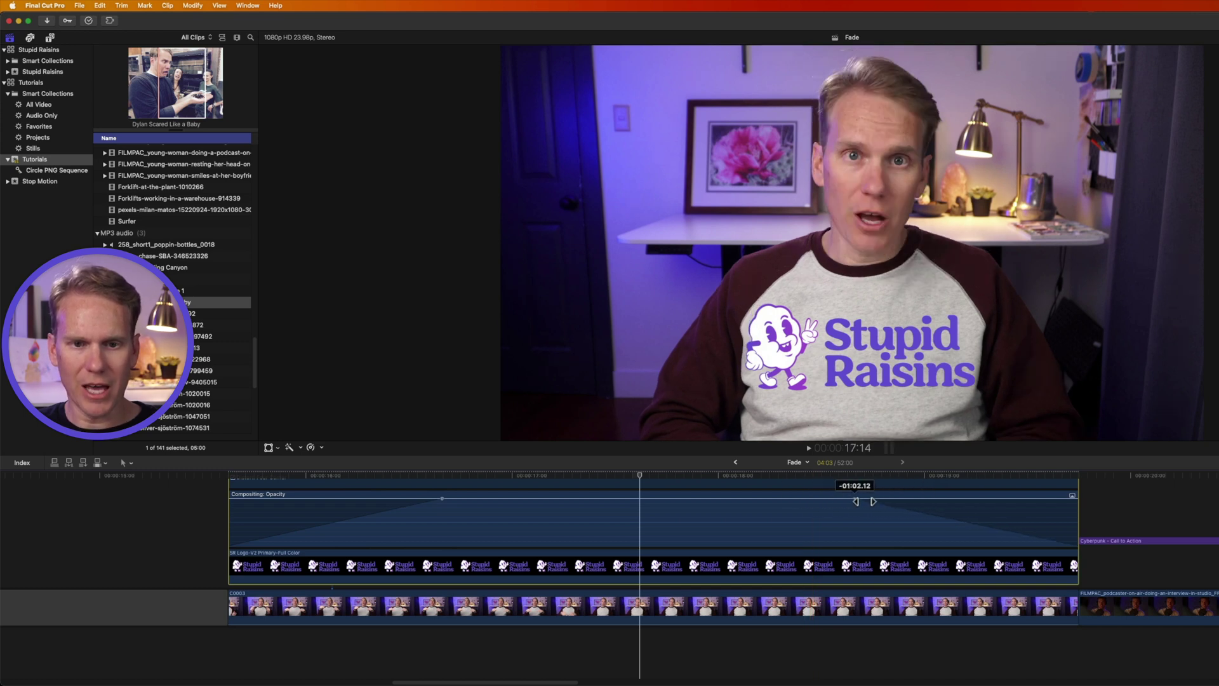
{"action": "left_click_drag", "start_coordinate": [903, 499], "coordinate": [901, 499]}
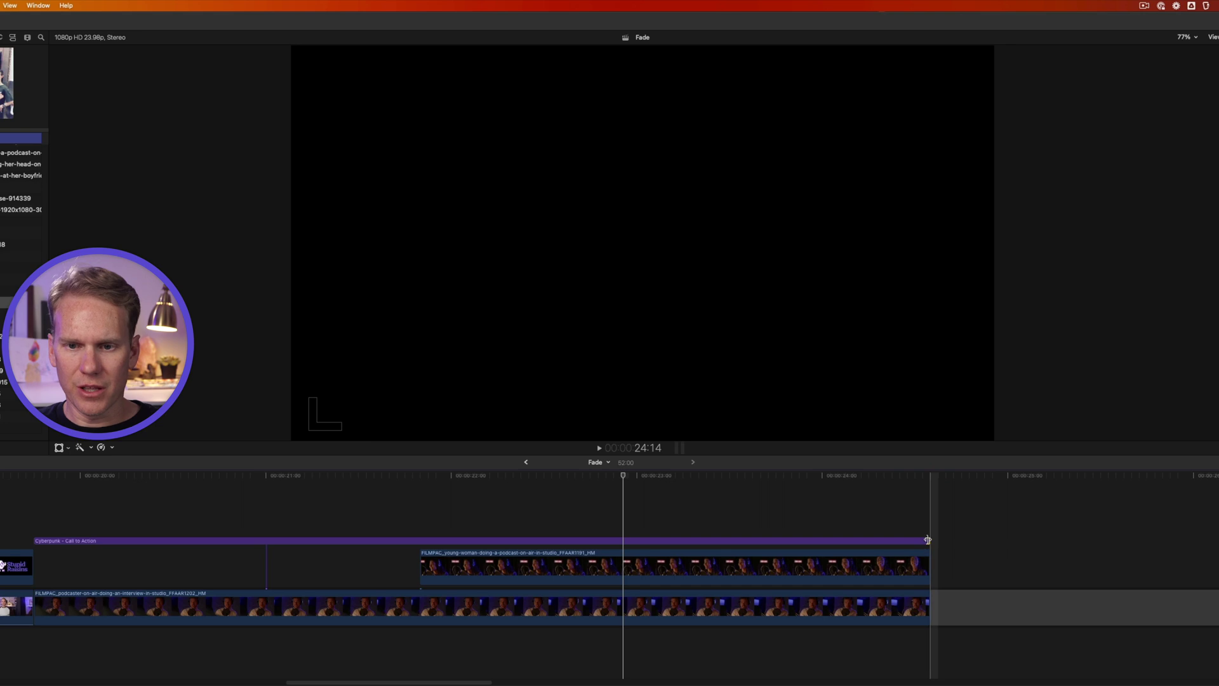
Add Cross Dissolves with Cmd+T to the ends of the title and young-woman podcast clip, then preview.
{"action": "key", "text": "super+t"}
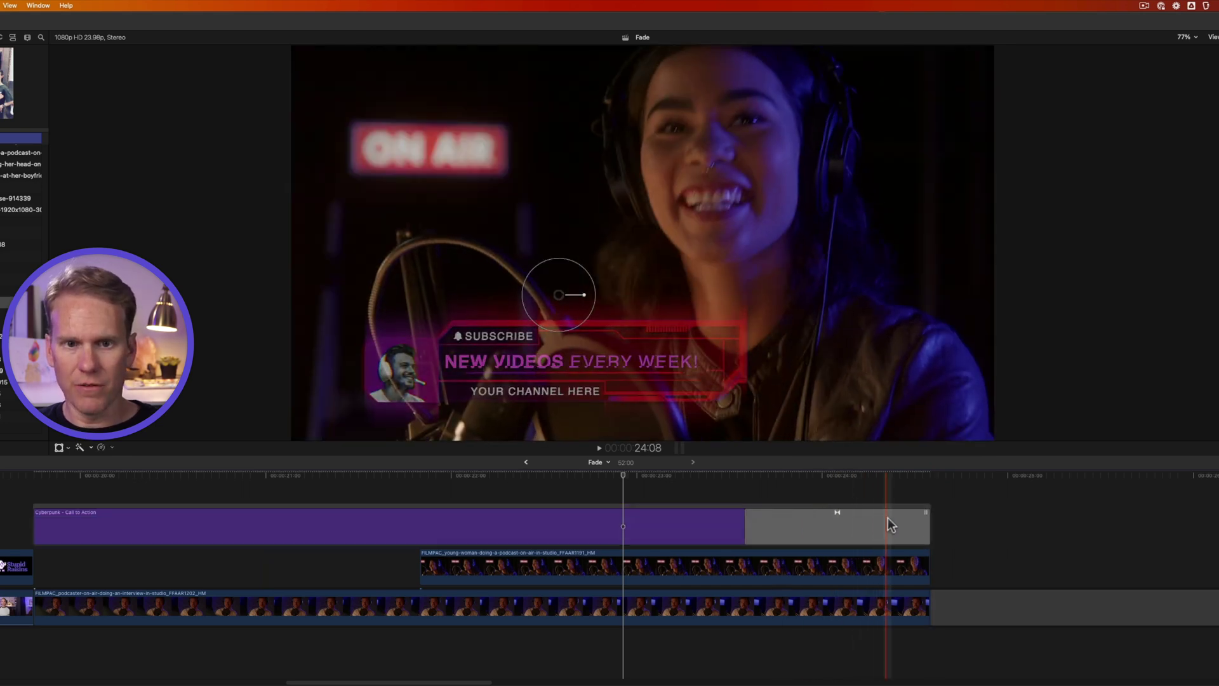
{"action": "left_click", "coordinate": [921, 571]}
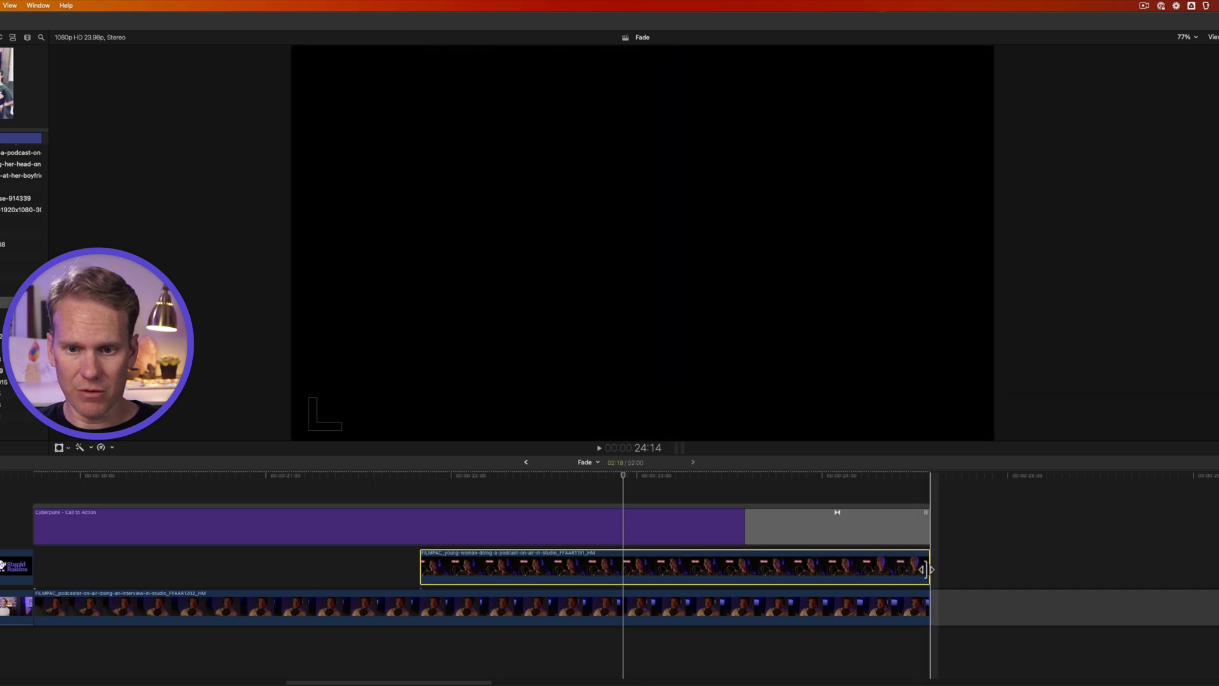
{"action": "key", "text": "super+t"}
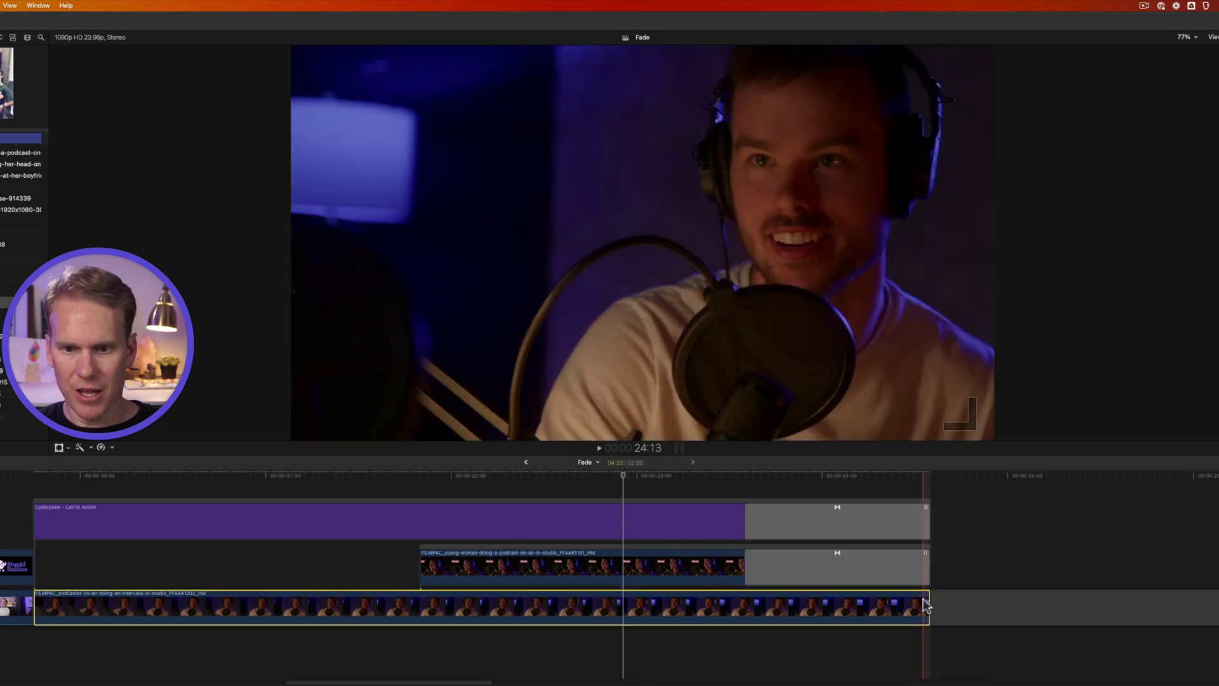
{"action": "key", "text": "Return"}
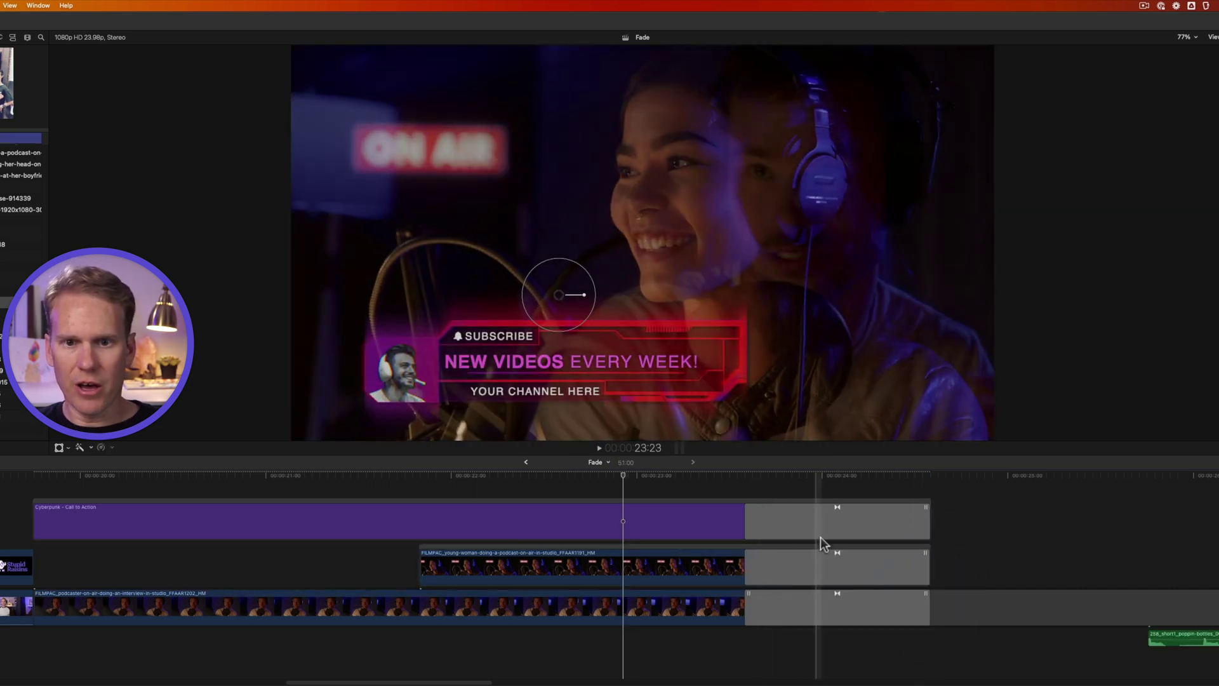
{"action": "left_click", "coordinate": [844, 490]}
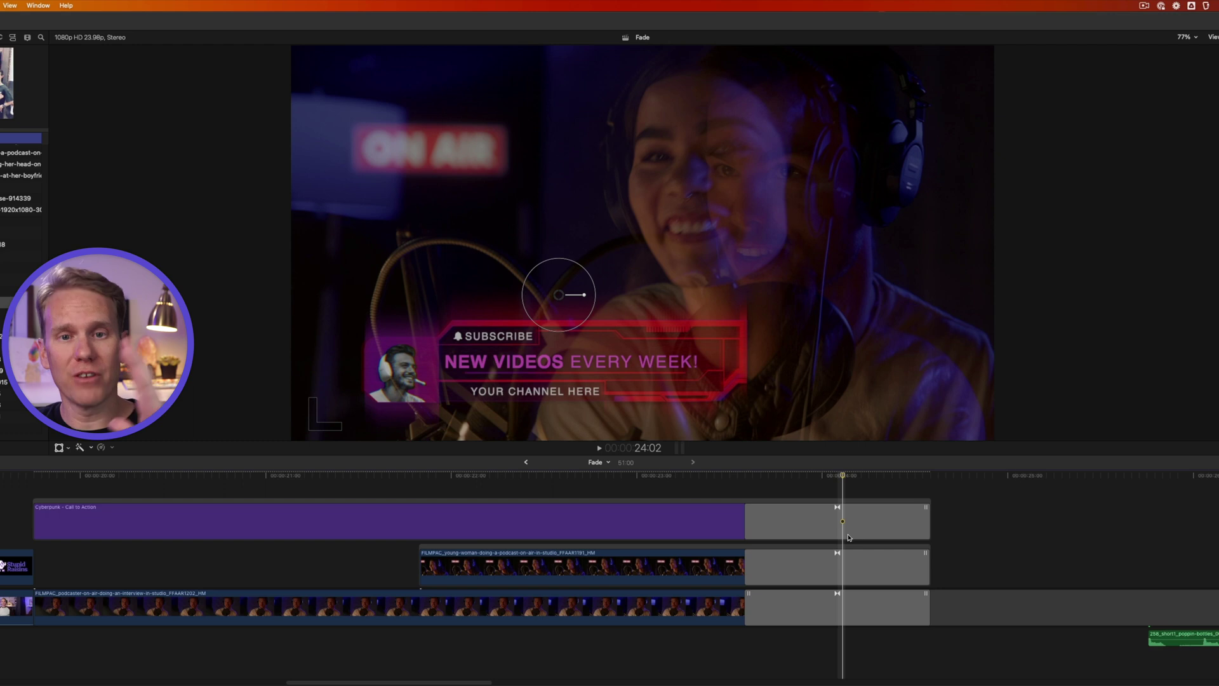
{"action": "key", "text": "space"}
Undo the end transition and mark an In point 1:06 before the timeline end.
{"action": "key", "text": "super+z"}
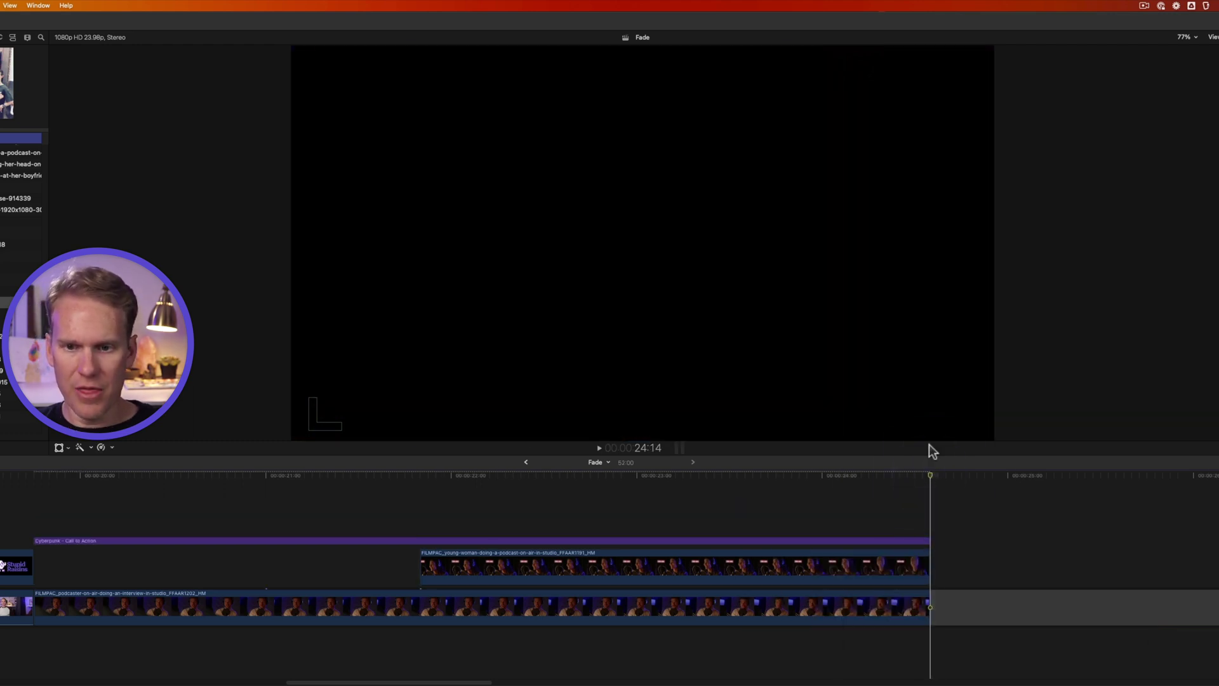
{"action": "key", "text": "minus"}
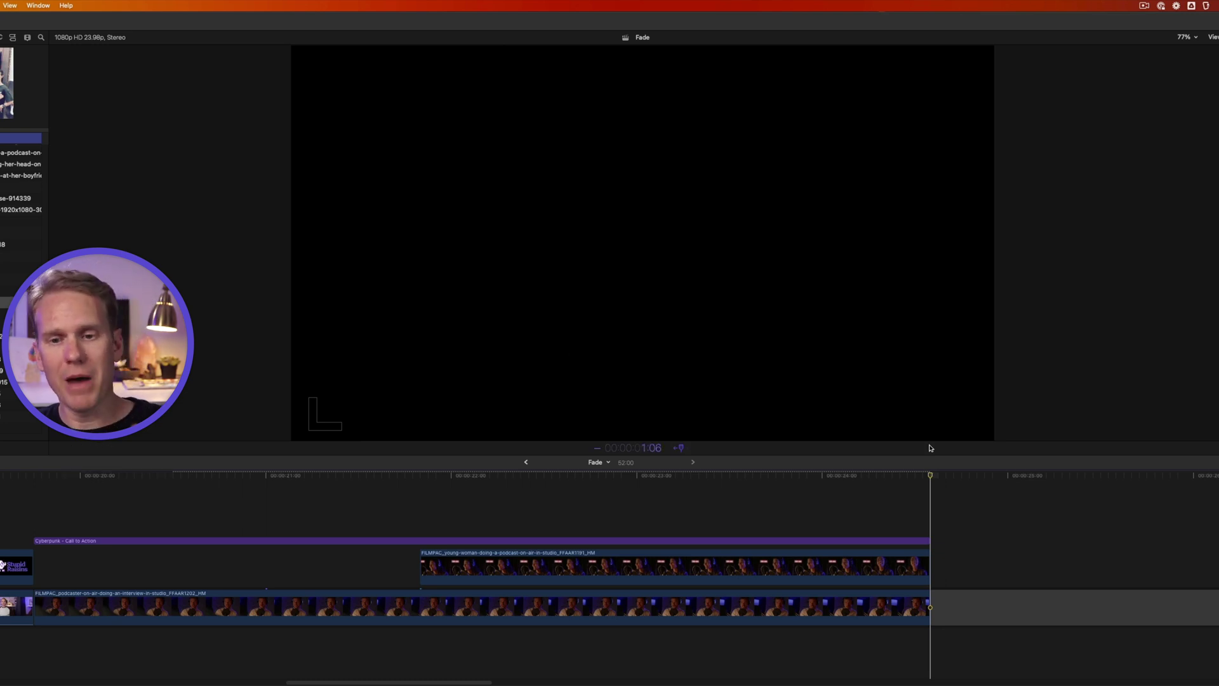
{"action": "key", "text": "Return"}
{"action": "key", "text": "i"}
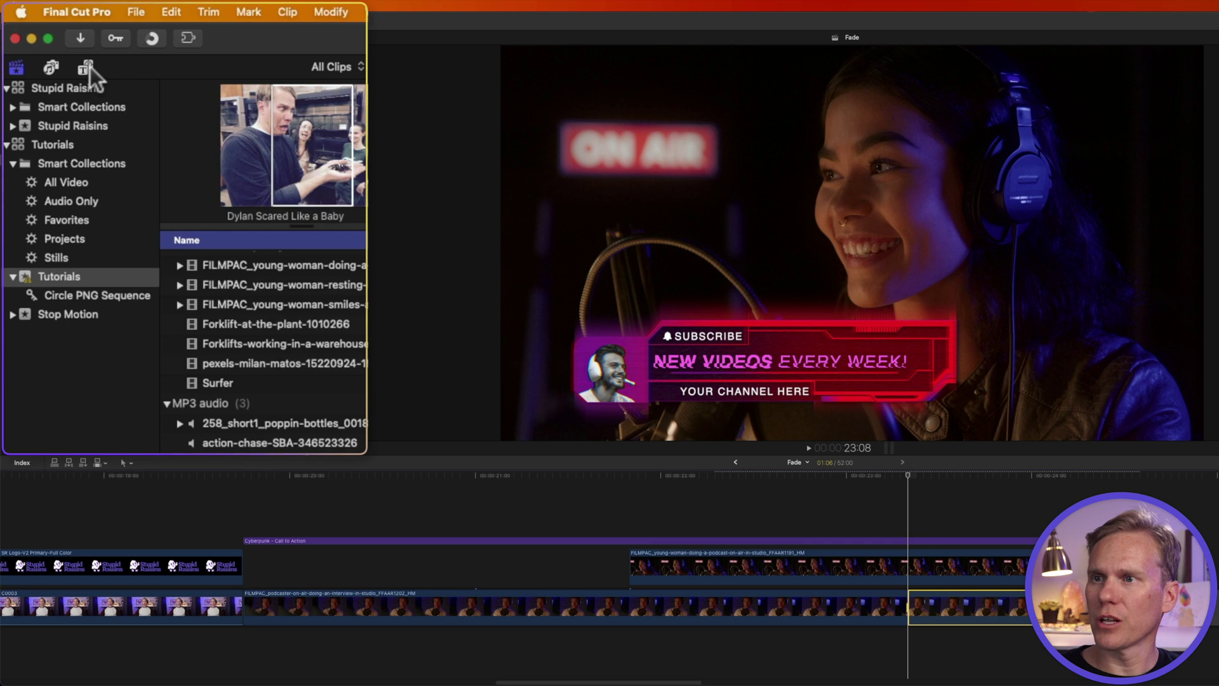
Connect a black Custom solid over the marked final range and play into it.
{"action": "left_click", "coordinate": [89, 67]}
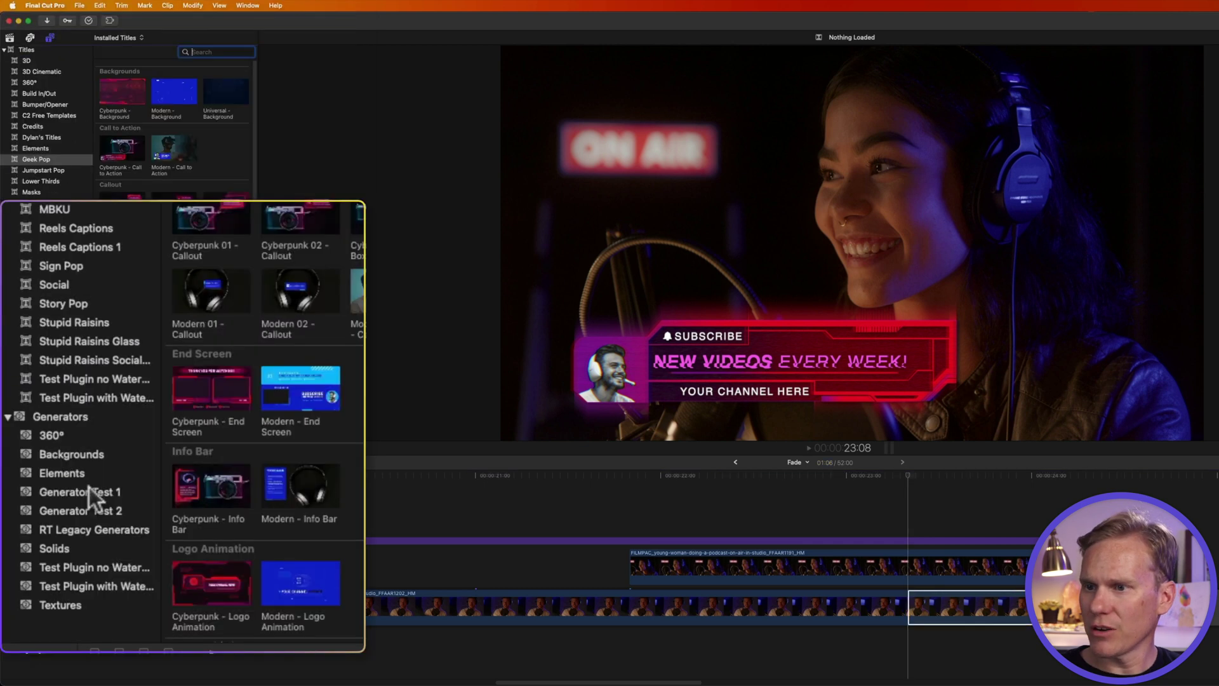
{"action": "left_click", "coordinate": [51, 399]}
{"action": "left_click", "coordinate": [105, 83]}
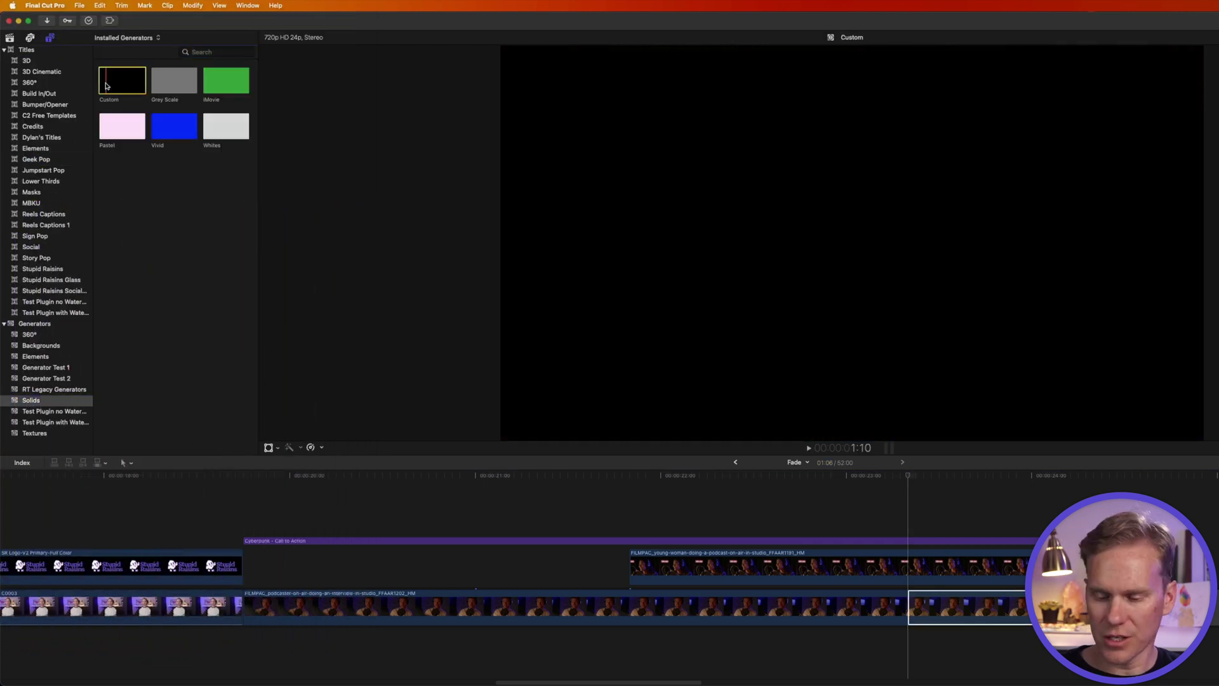
{"action": "key", "text": "q"}
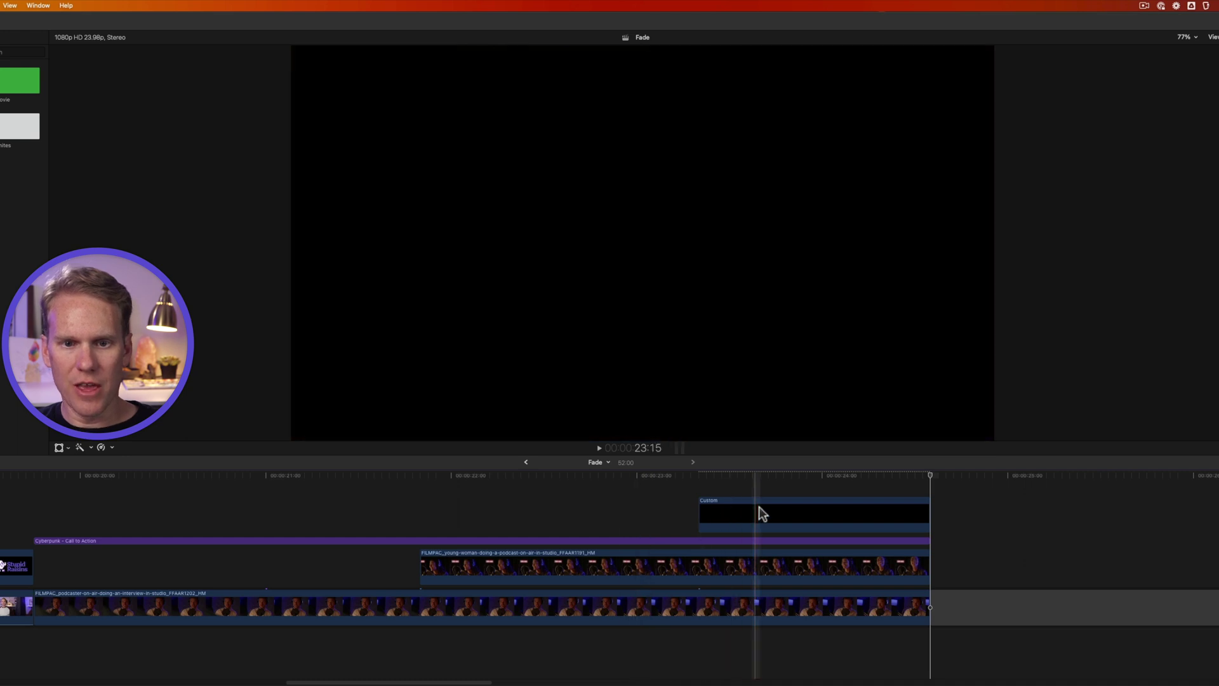
{"action": "key", "text": "space"}
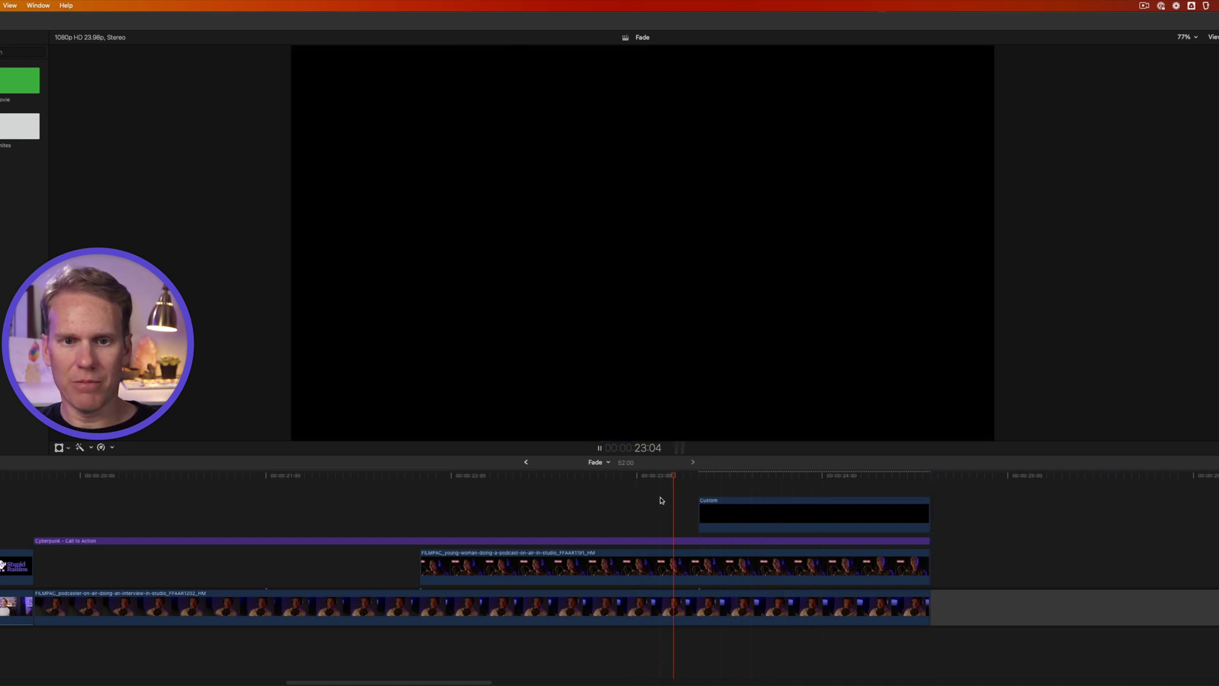
{"action": "left_click", "coordinate": [755, 511]}
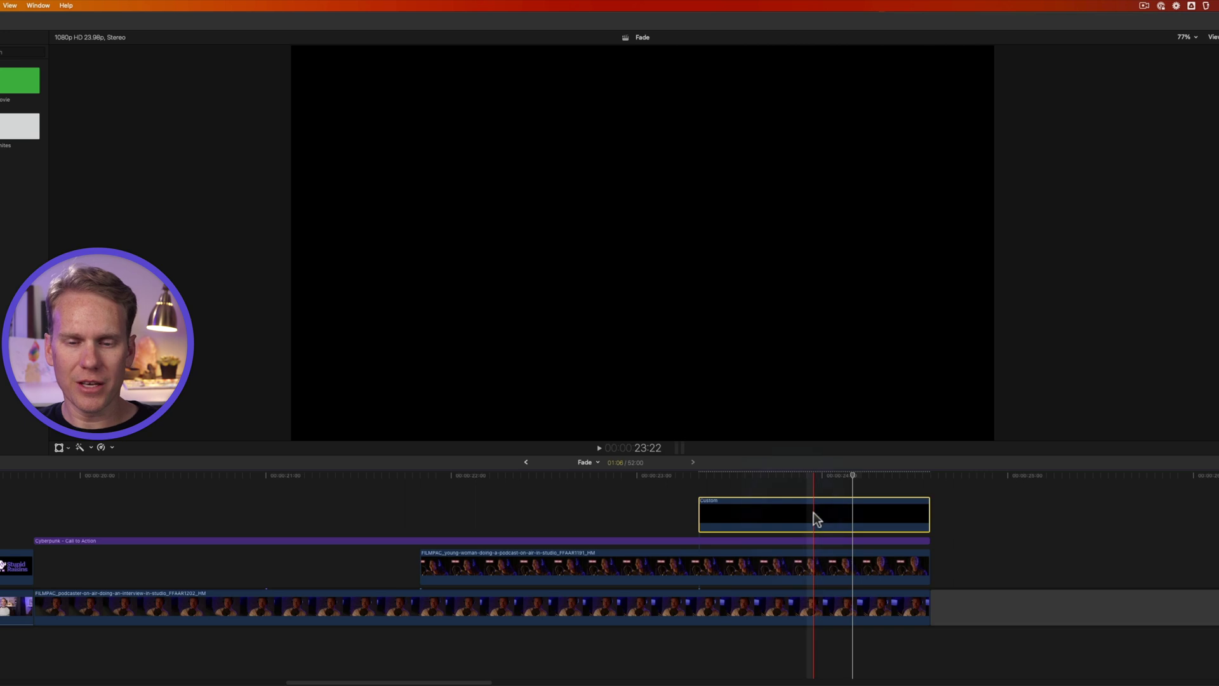
Add an opacity fade-in of about one second to the black Custom solid.
{"action": "key", "text": "ctrl+v"}
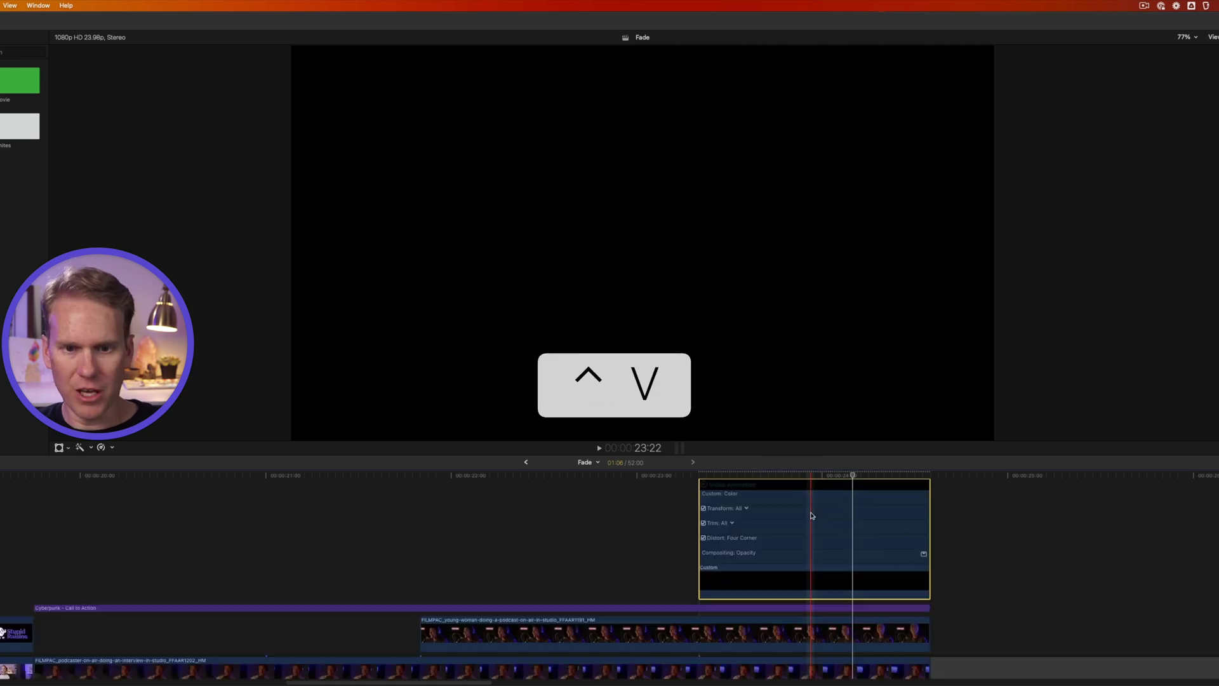
{"action": "left_click", "coordinate": [924, 556]}
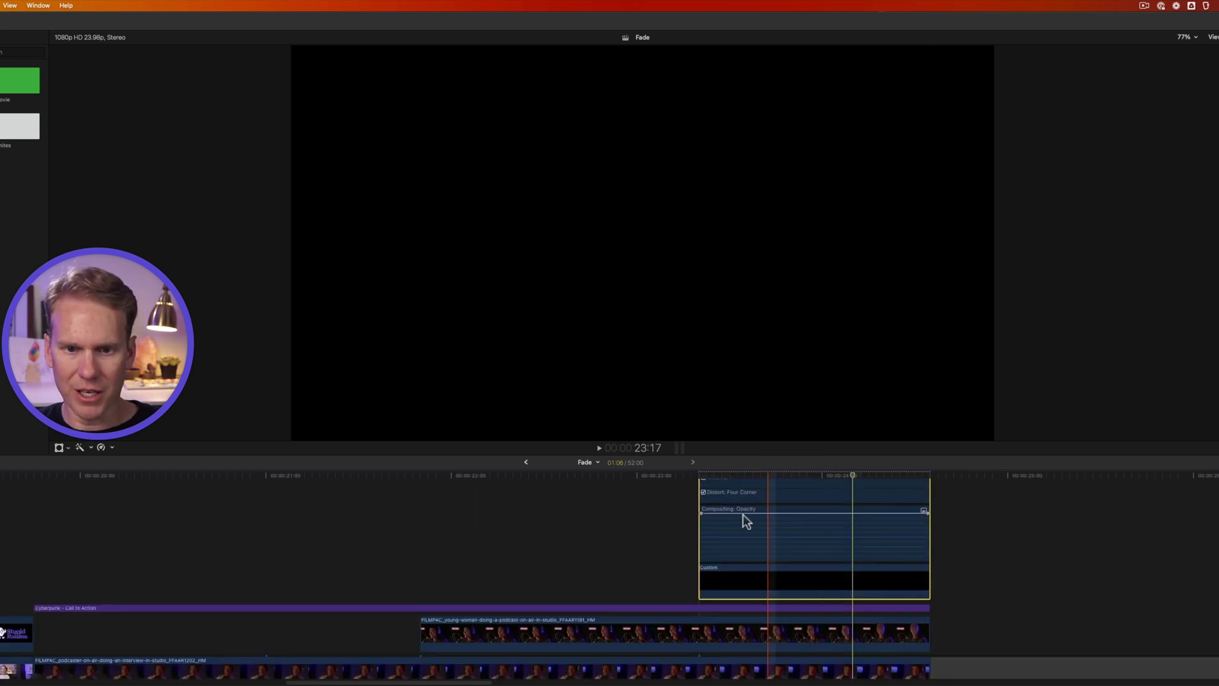
{"action": "left_click_drag", "start_coordinate": [701, 514], "coordinate": [735, 513]}
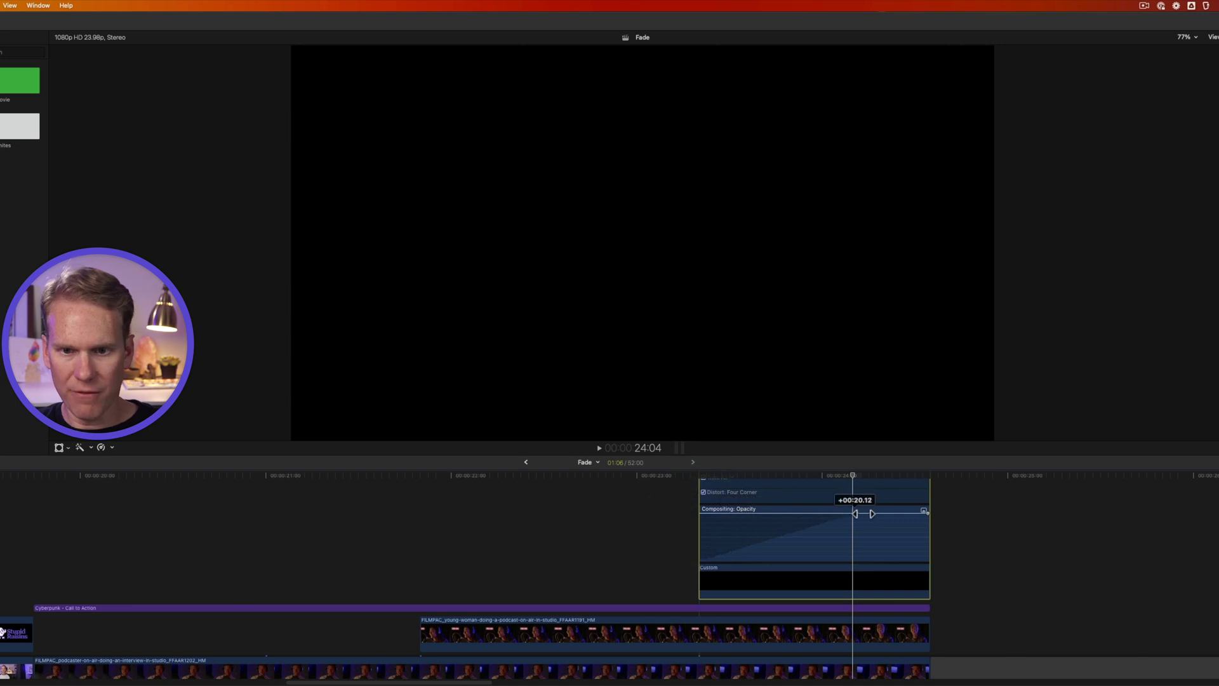
{"action": "left_click_drag", "start_coordinate": [863, 514], "coordinate": [928, 513]}
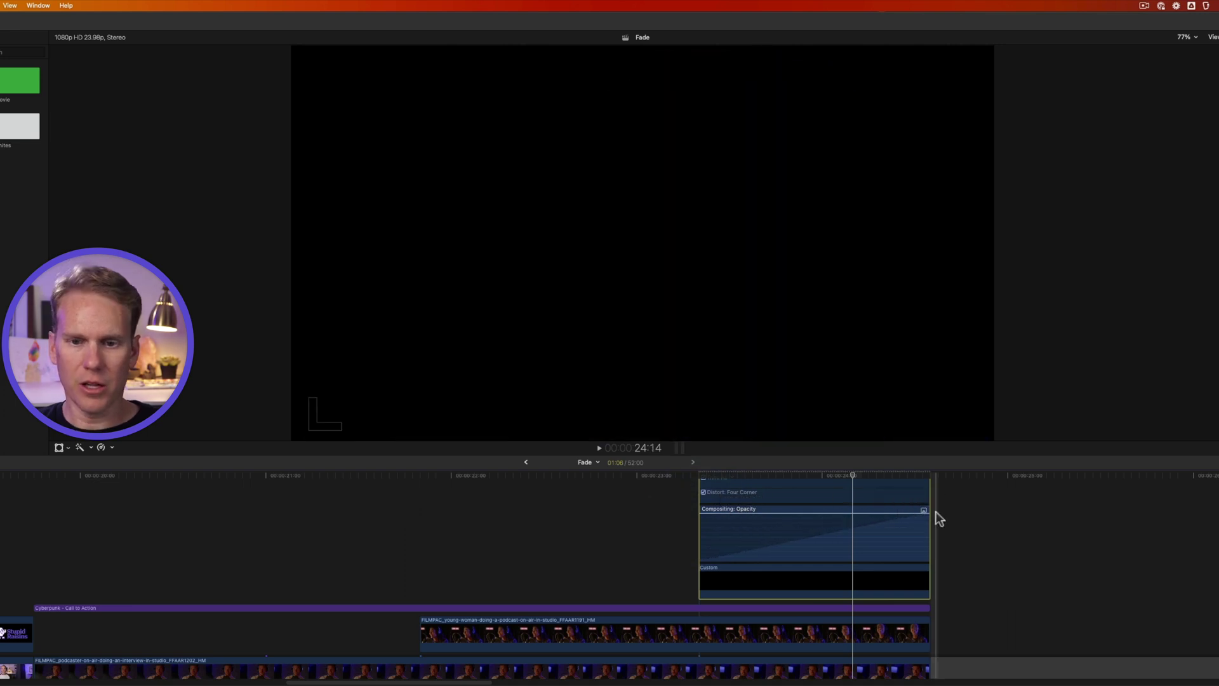
Hide the solid's opacity animation and play the sequence end to preview the fade to black.
{"action": "key", "text": "ctrl+v"}
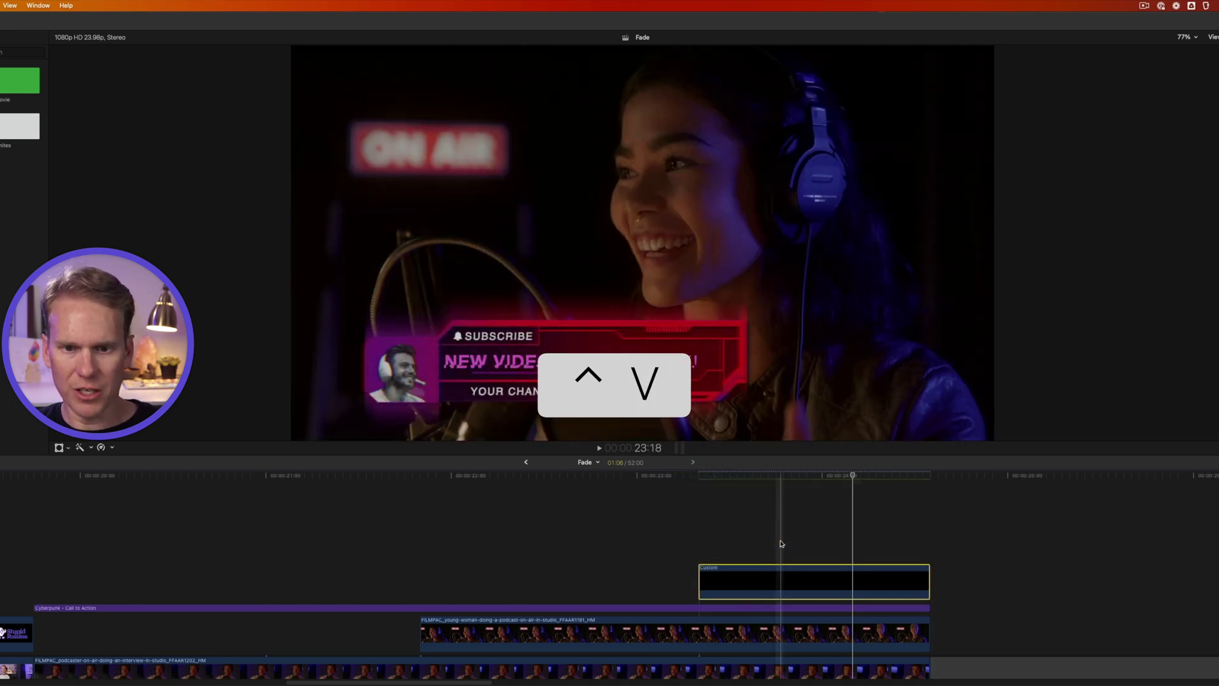
{"action": "key", "text": "space"}
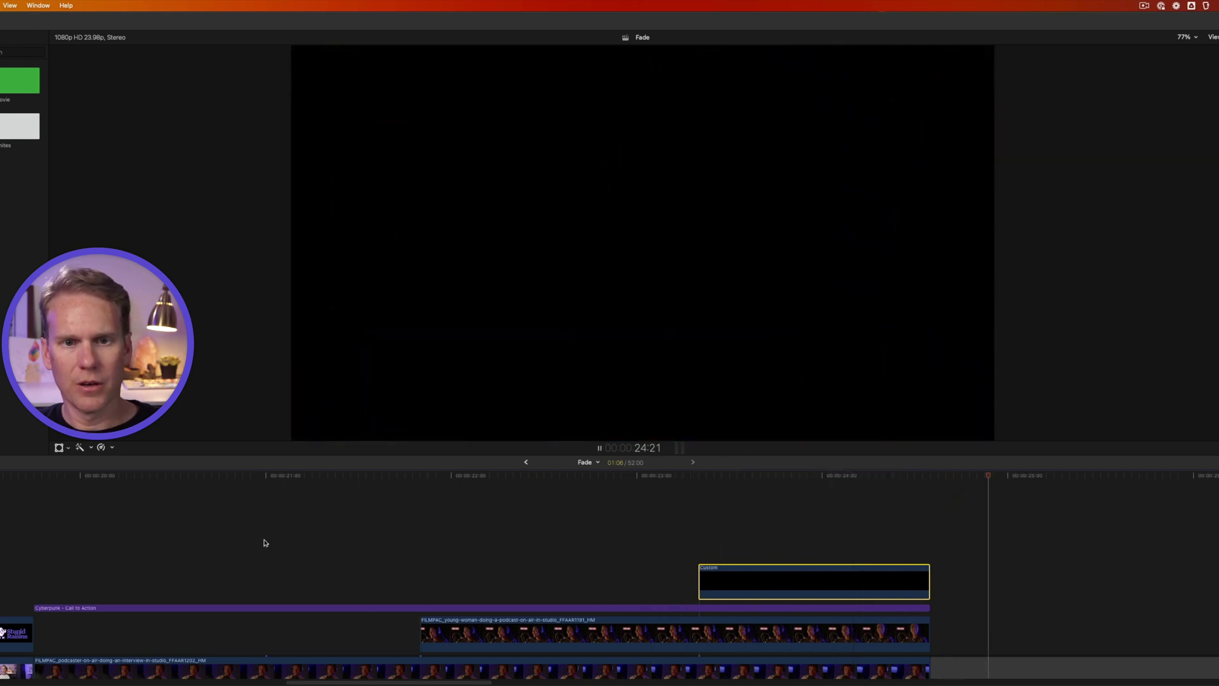
{"action": "key", "text": "space"}
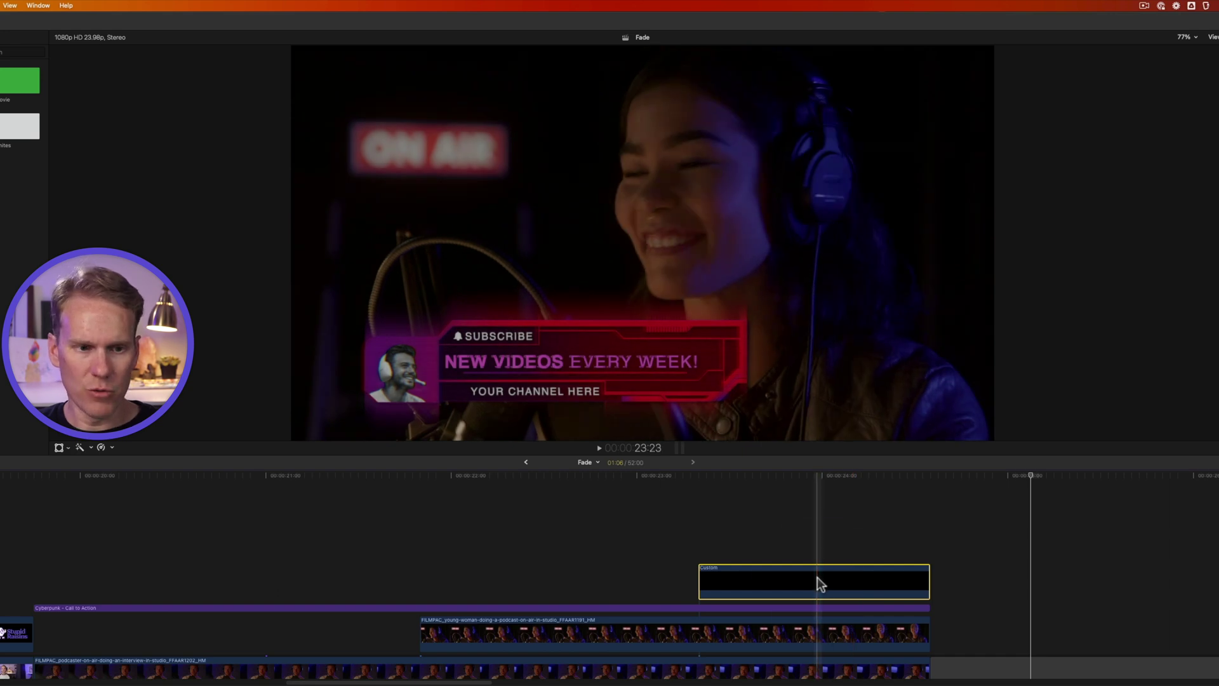
Move the black solid earlier and line the young-woman clip up beneath it.
{"action": "left_click_drag", "start_coordinate": [817, 578], "coordinate": [158, 566]}
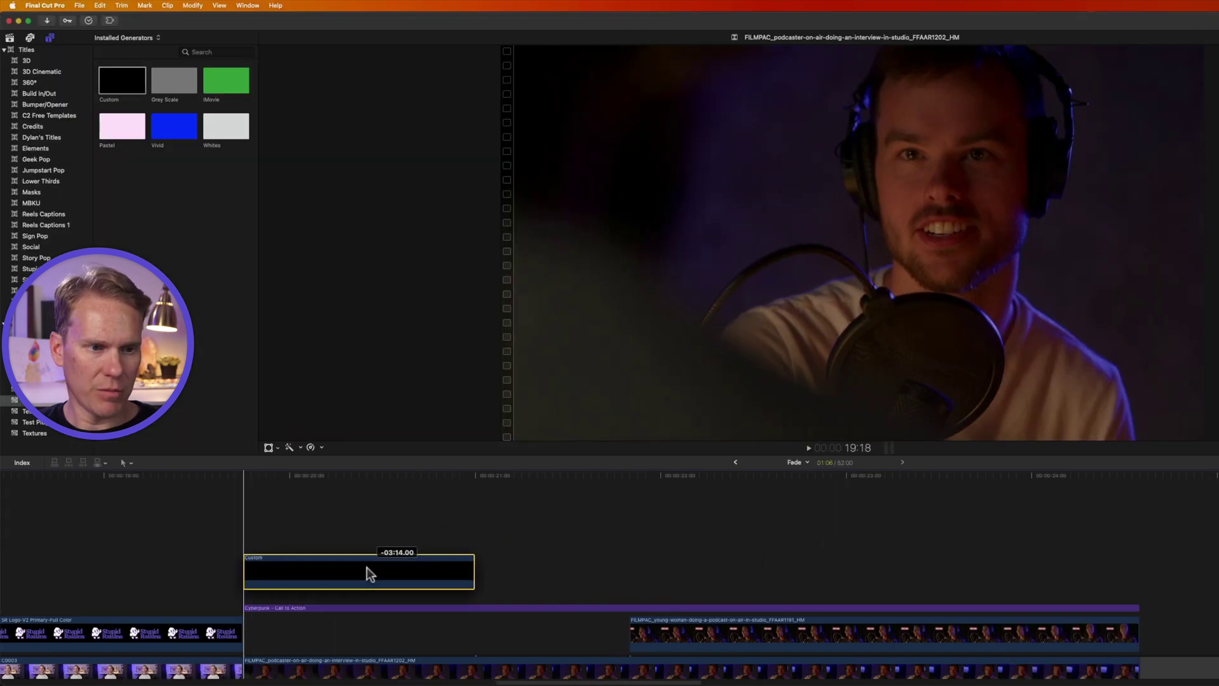
{"action": "left_click_drag", "start_coordinate": [367, 566], "coordinate": [367, 567]}
{"action": "left_click_drag", "start_coordinate": [719, 632], "coordinate": [333, 638]}
Stretch the black solid's opacity fade across its whole length and play the fade from black.
{"action": "left_click", "coordinate": [357, 585]}
{"action": "key", "text": "ctrl+v"}
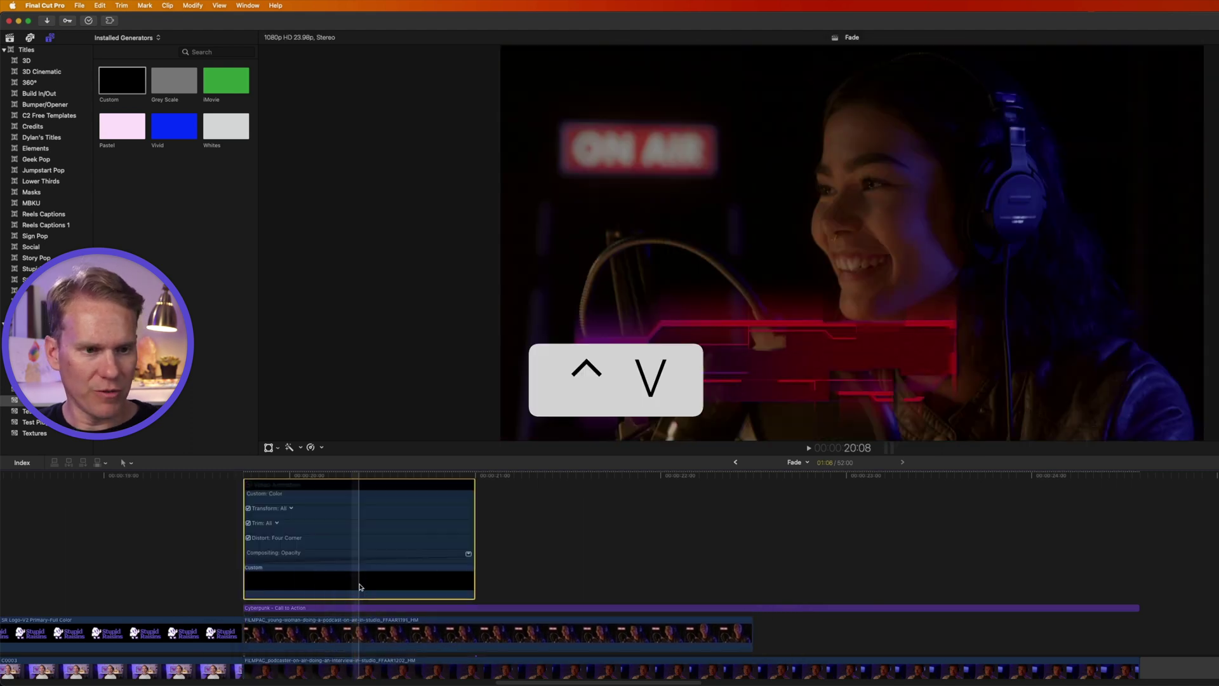
{"action": "left_click_drag", "start_coordinate": [248, 513], "coordinate": [368, 514]}
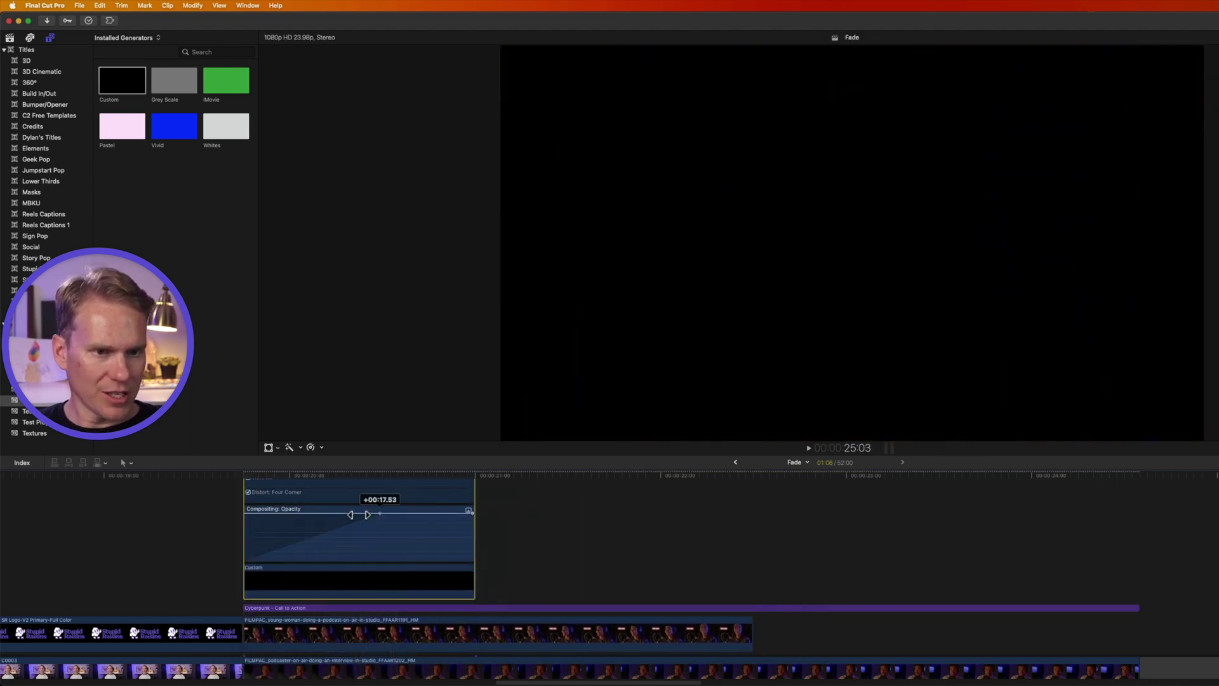
{"action": "left_click_drag", "start_coordinate": [189, 510], "coordinate": [190, 510]}
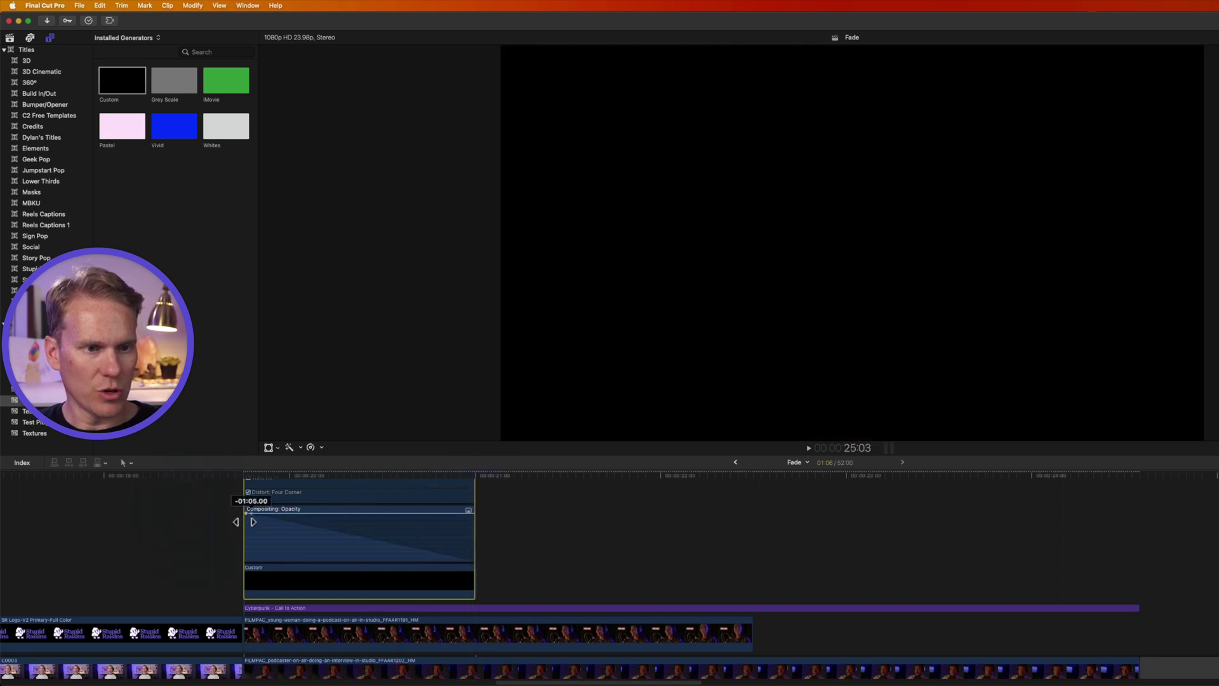
{"action": "left_click_drag", "start_coordinate": [244, 522], "coordinate": [245, 521]}
{"action": "key", "text": "space"}
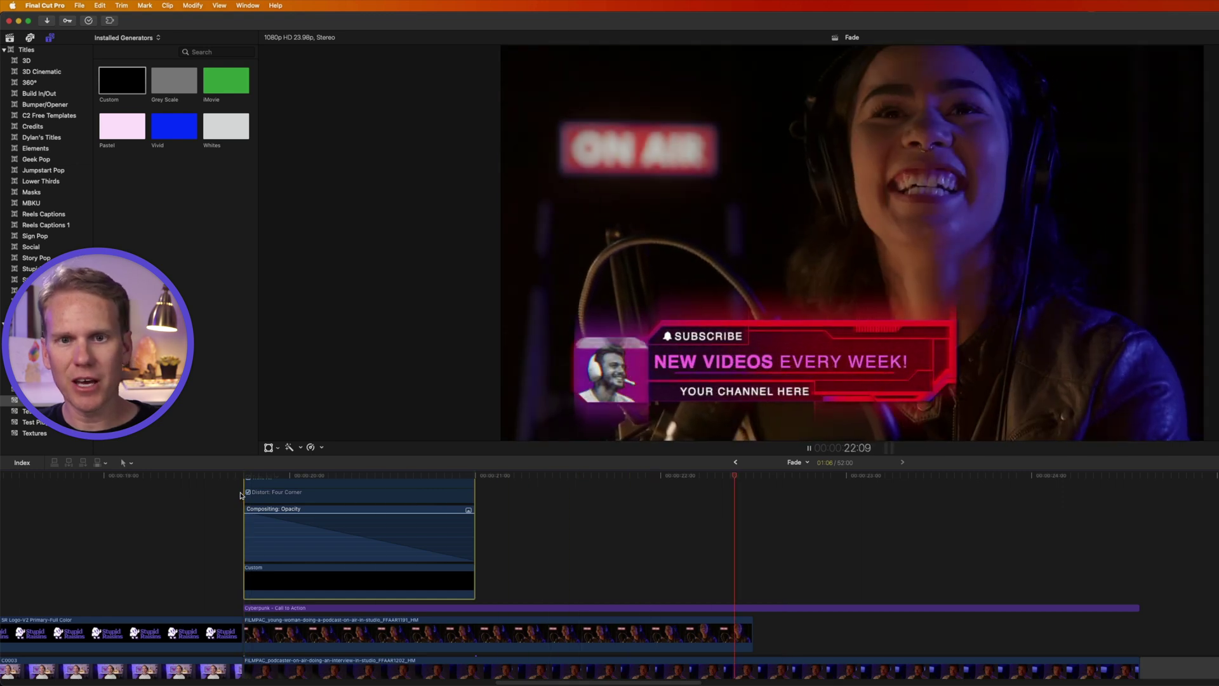
{"action": "key", "text": "space"}
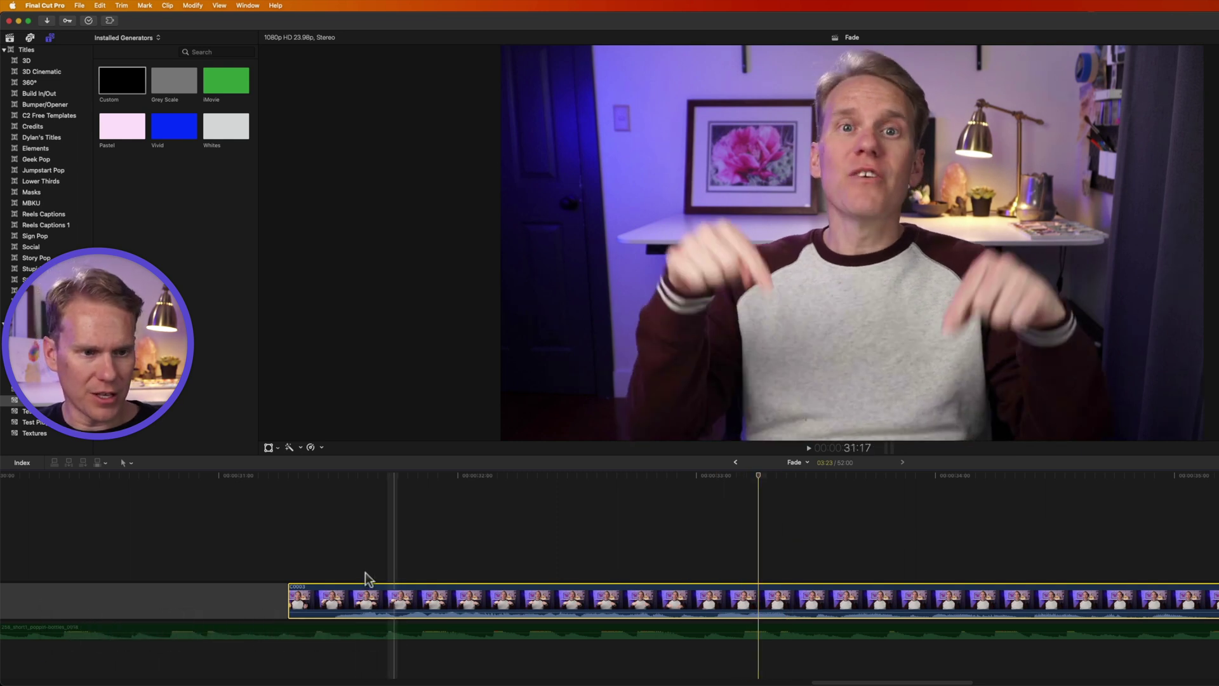
Apply audio fades to both ends of C0003 and play the clip to hear them.
{"action": "left_click", "coordinate": [193, 6]}
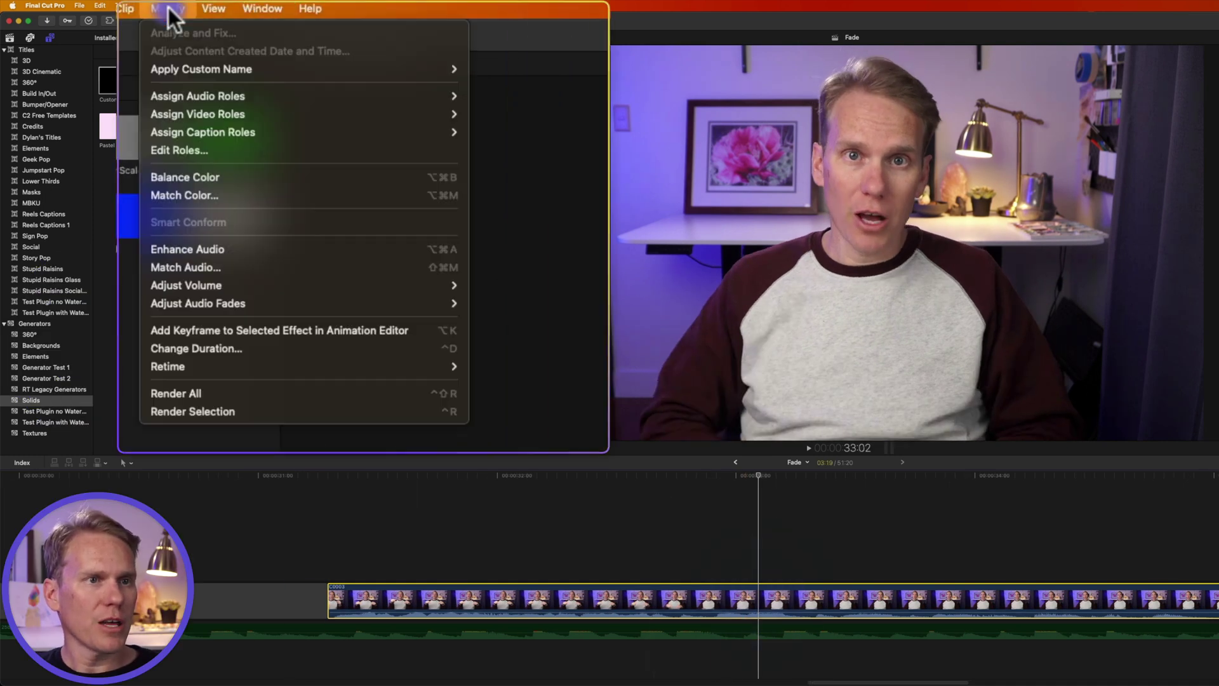
{"action": "mouse_move", "coordinate": [304, 303]}
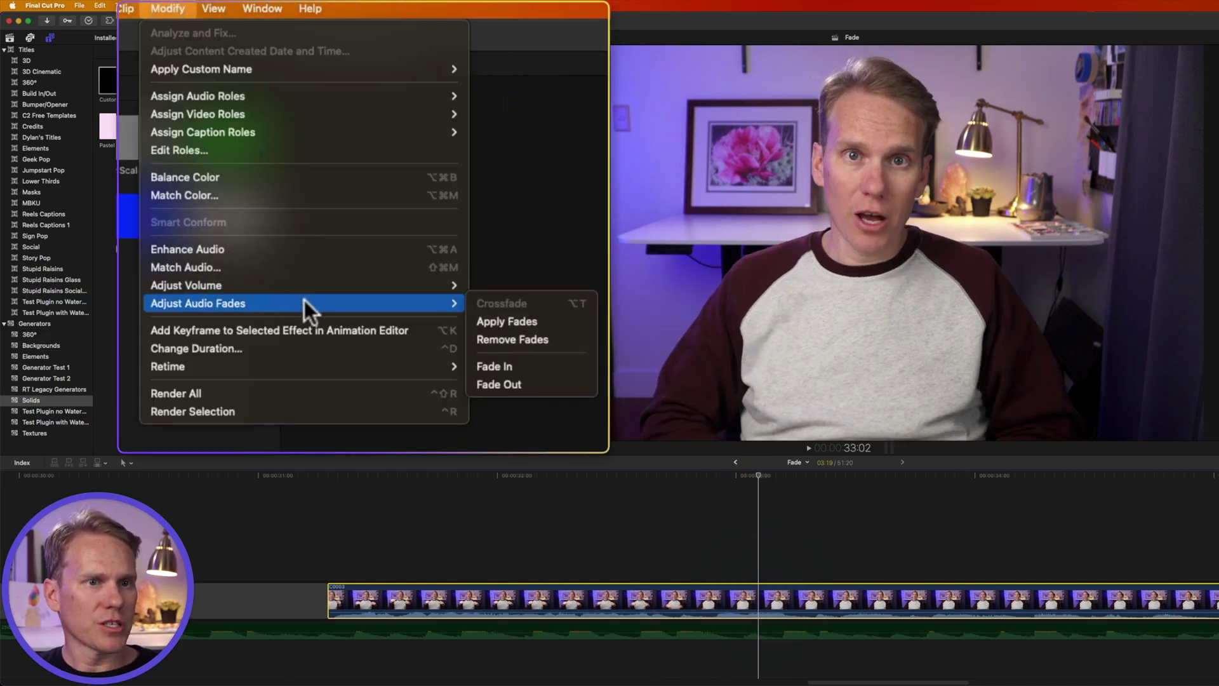
{"action": "left_click", "coordinate": [554, 319]}
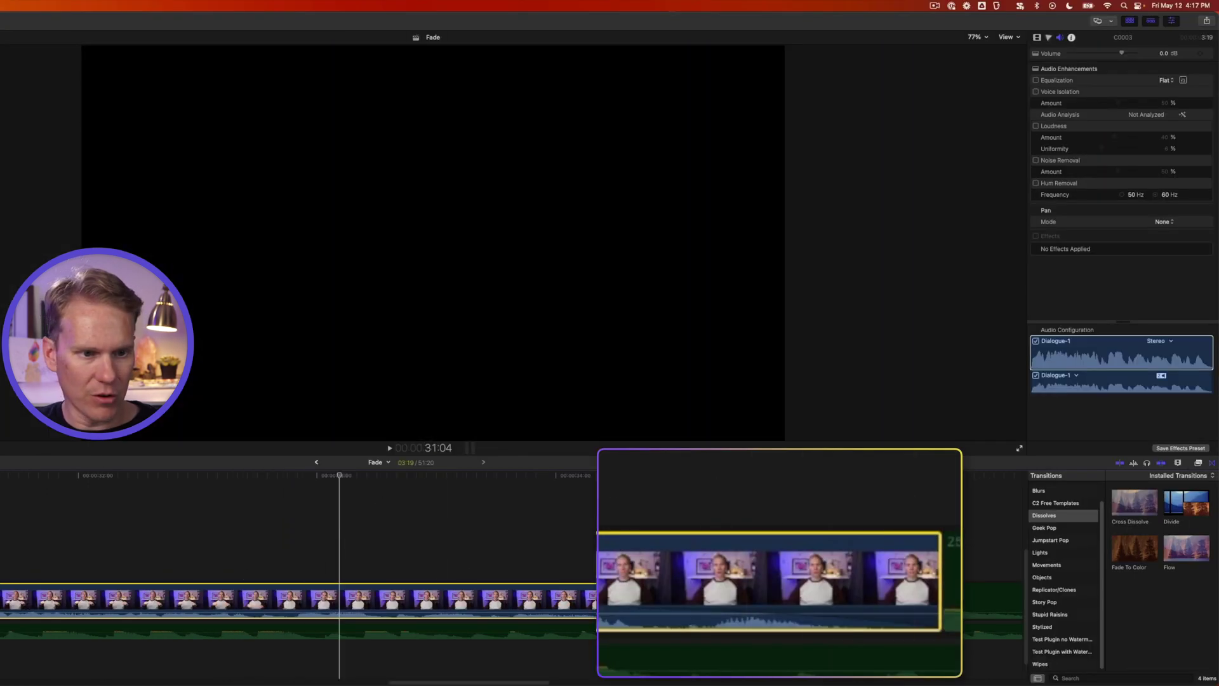
{"action": "key", "text": "space"}
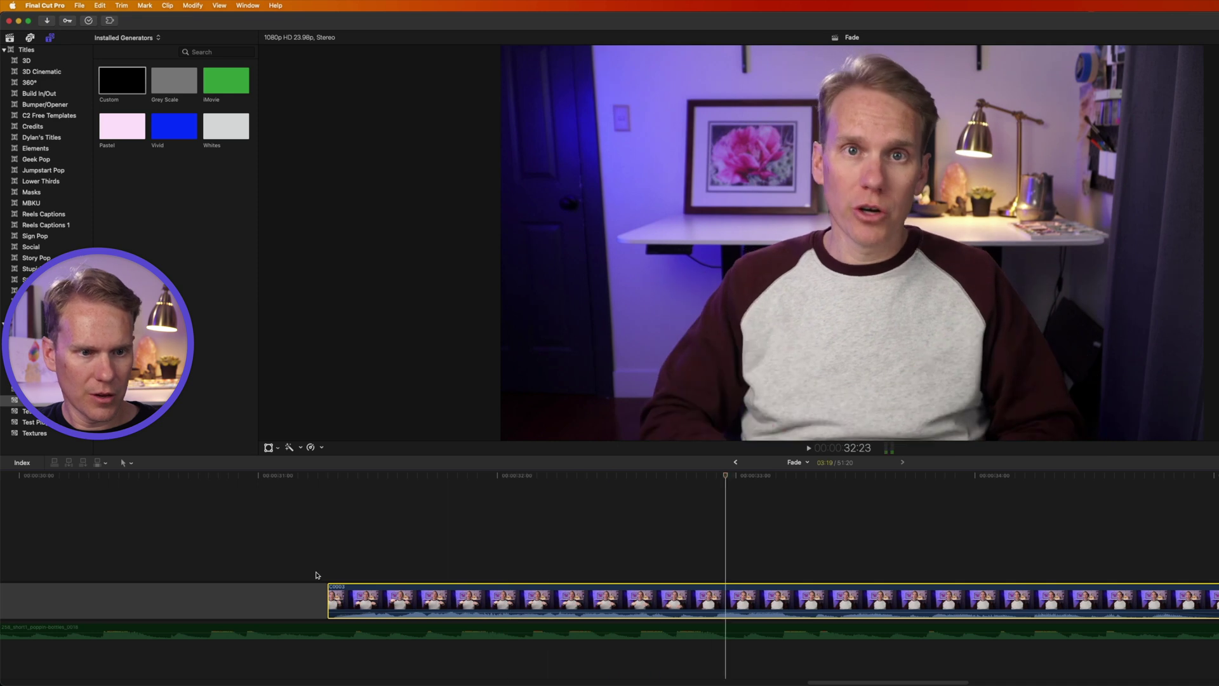
Remove the audio fades from C0003.
{"action": "left_click", "coordinate": [192, 5]}
{"action": "mouse_move", "coordinate": [277, 180]}
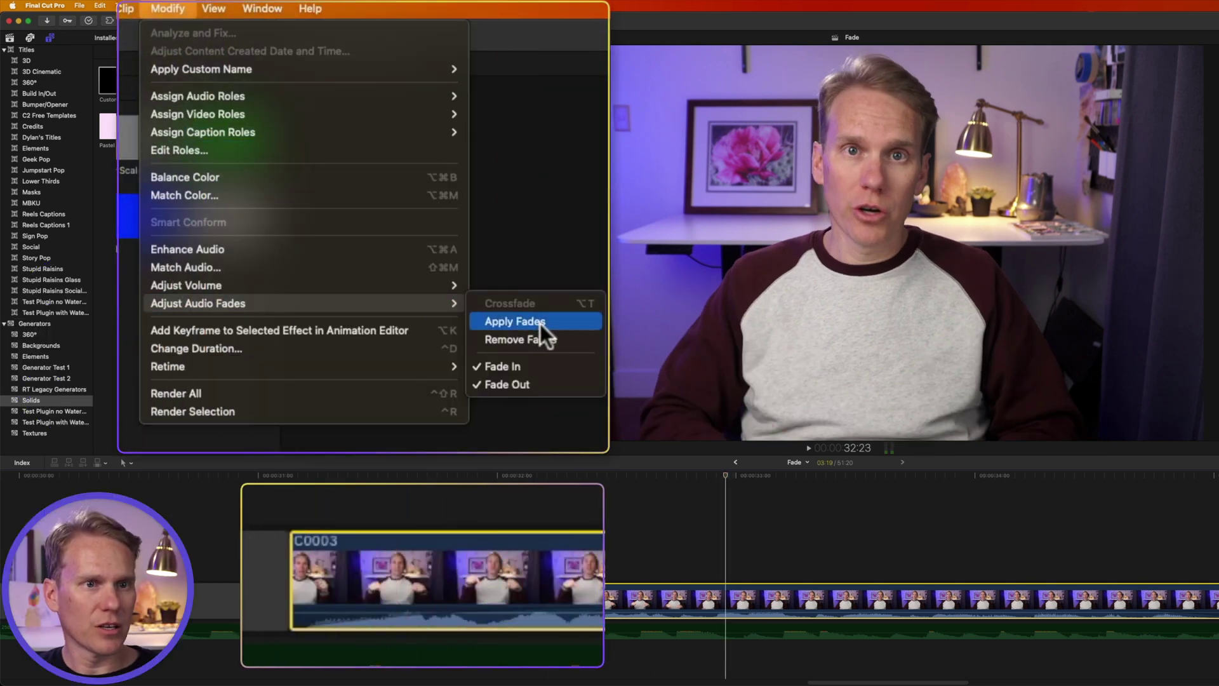
{"action": "left_click", "coordinate": [550, 339]}
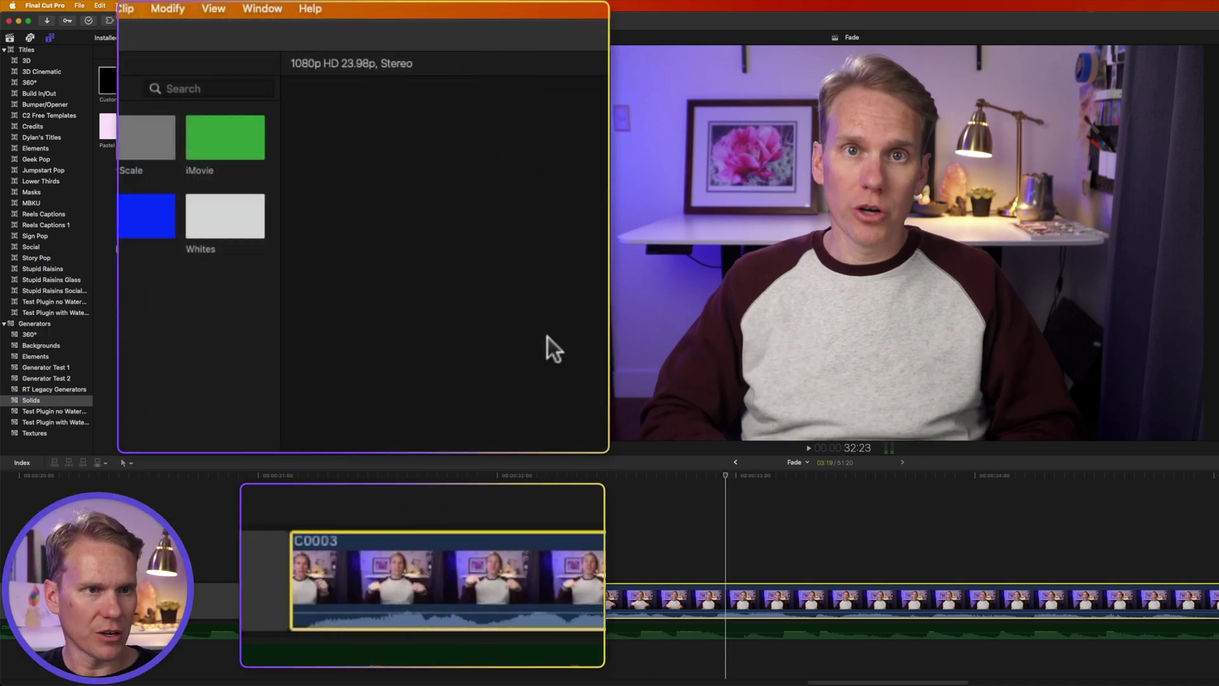
Apply a single audio fade and bring up the fade curve shape choices.
{"action": "left_click", "coordinate": [168, 9]}
{"action": "mouse_move", "coordinate": [369, 293]}
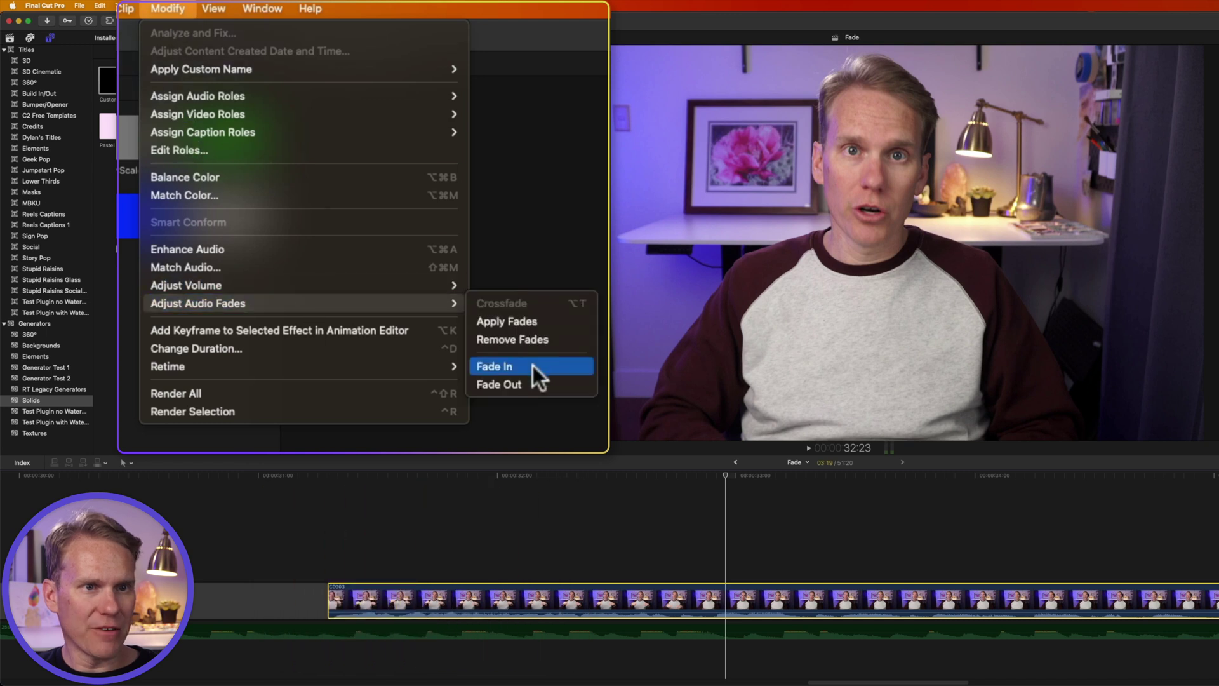
{"action": "left_click", "coordinate": [533, 384]}
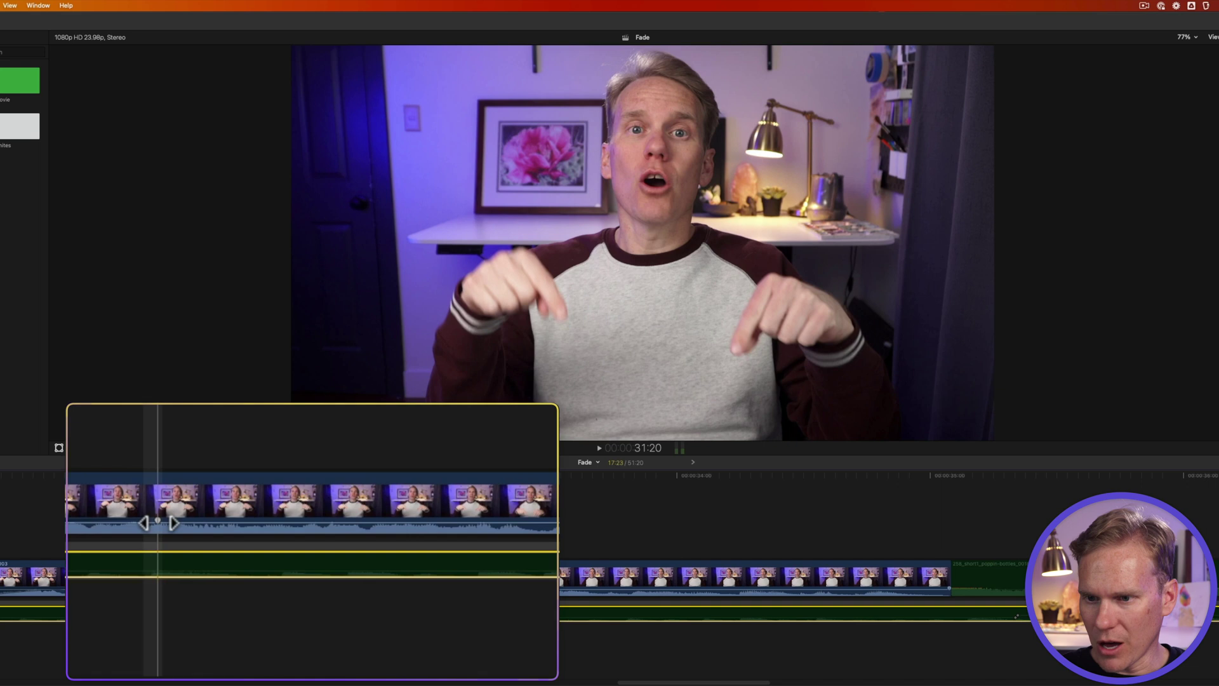
{"action": "right_click", "coordinate": [158, 520]}
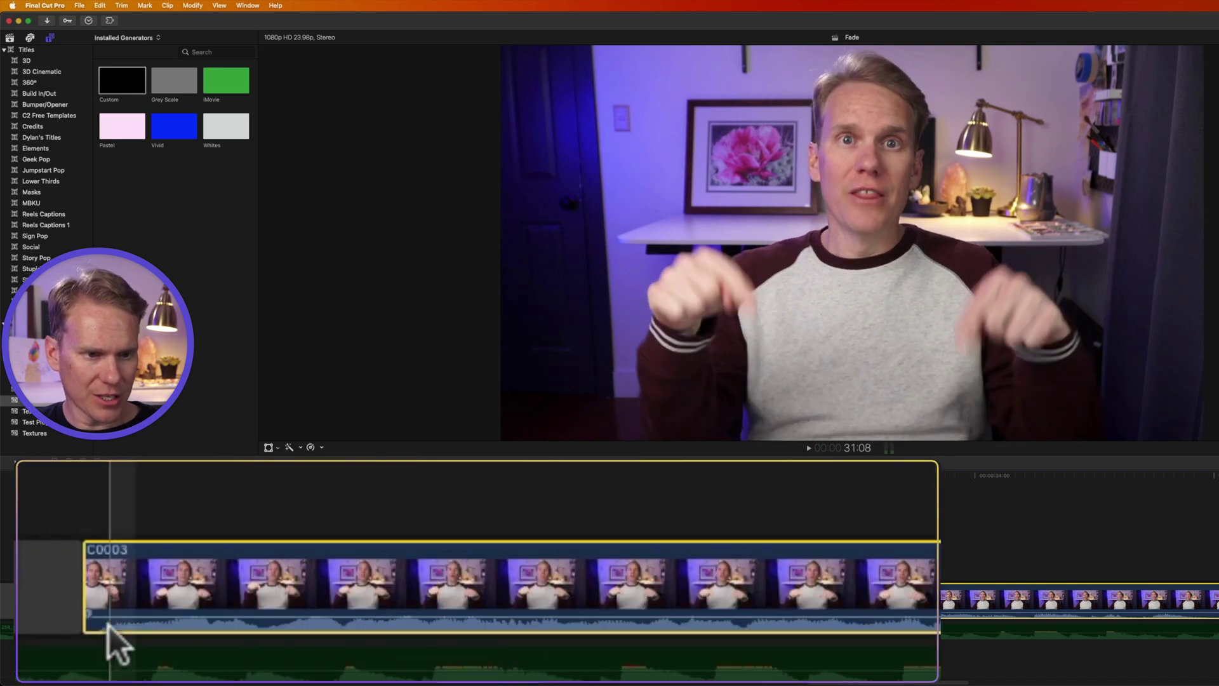
Drag out a short audio fade-in at the start of C0003, then play the clip to hear it.
{"action": "left_click", "coordinate": [107, 615]}
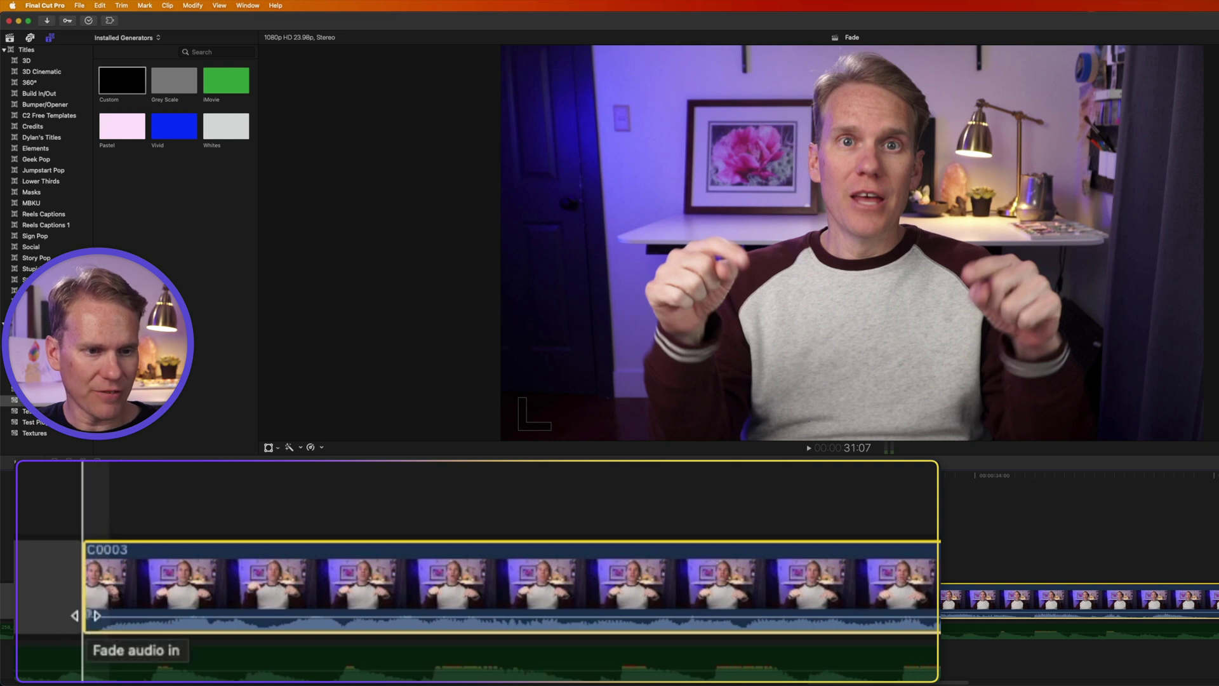
{"action": "mouse_move", "coordinate": [85, 614]}
{"action": "left_mouse_down"}
{"action": "mouse_move", "coordinate": [675, 613]}
{"action": "mouse_move", "coordinate": [86, 614]}
{"action": "left_mouse_up"}
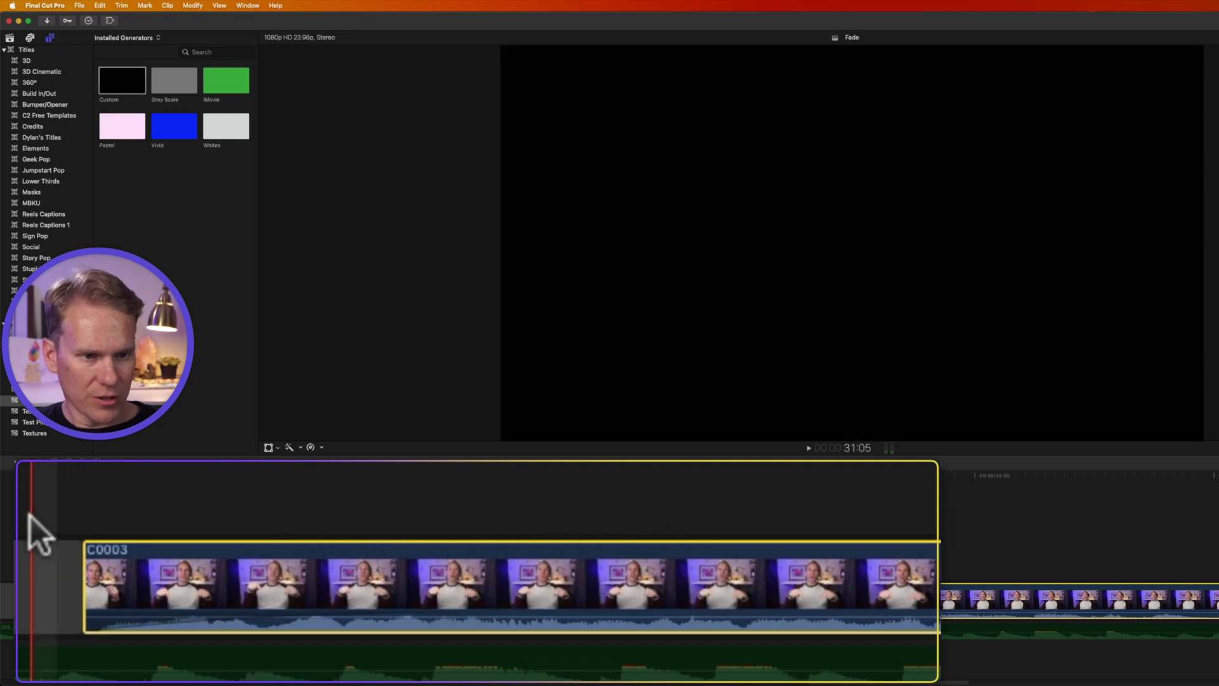
{"action": "key", "text": "space"}
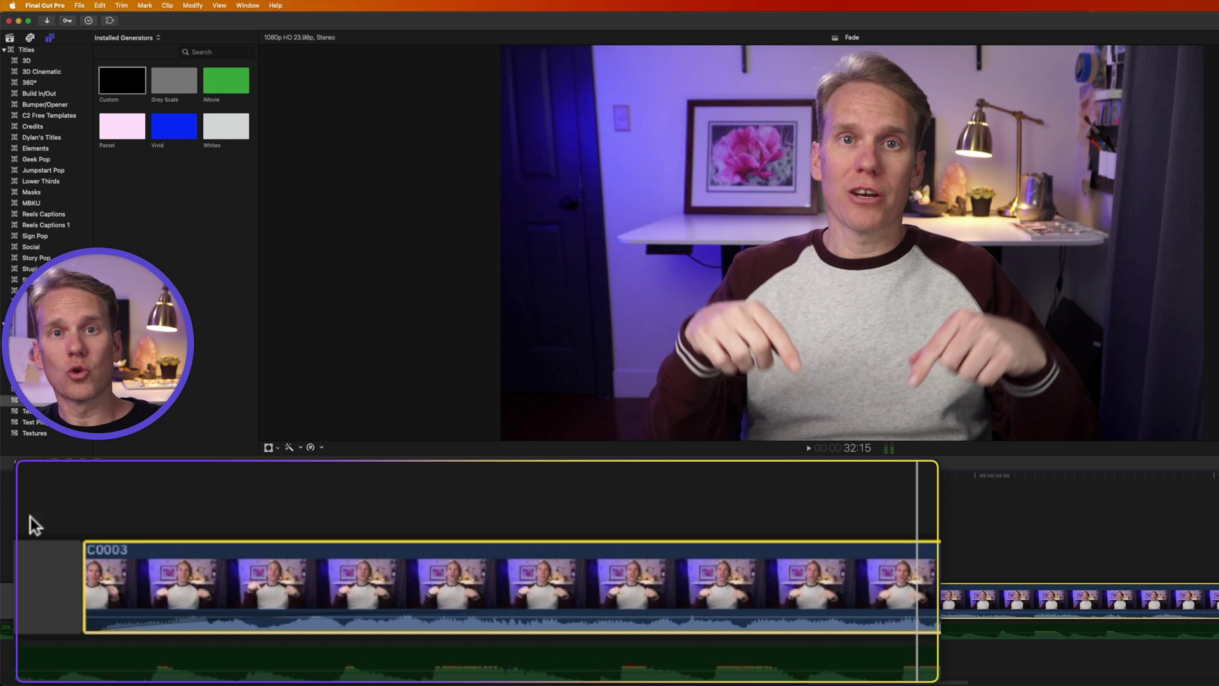
{"action": "key", "text": "super+equal"}
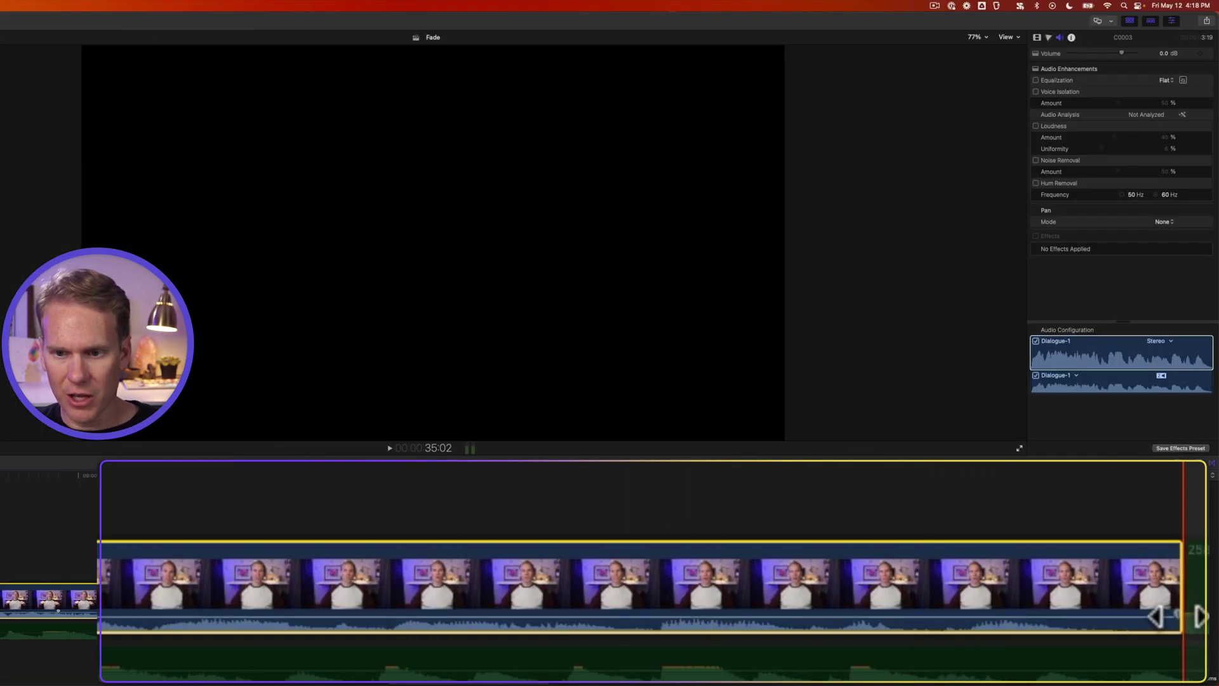
{"action": "left_click", "coordinate": [135, 559]}
{"action": "key", "text": "space"}
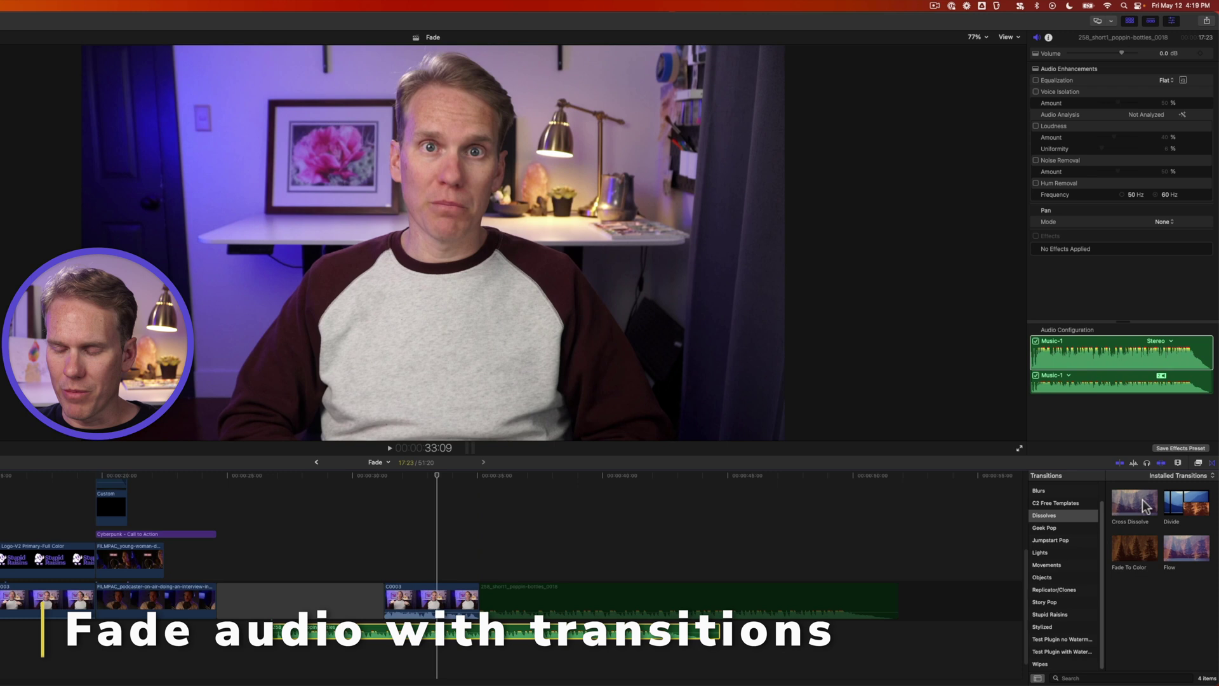
Add a Cross Dissolve to the music clip's end and adjust the transition at its start.
{"action": "left_click", "coordinate": [1133, 504]}
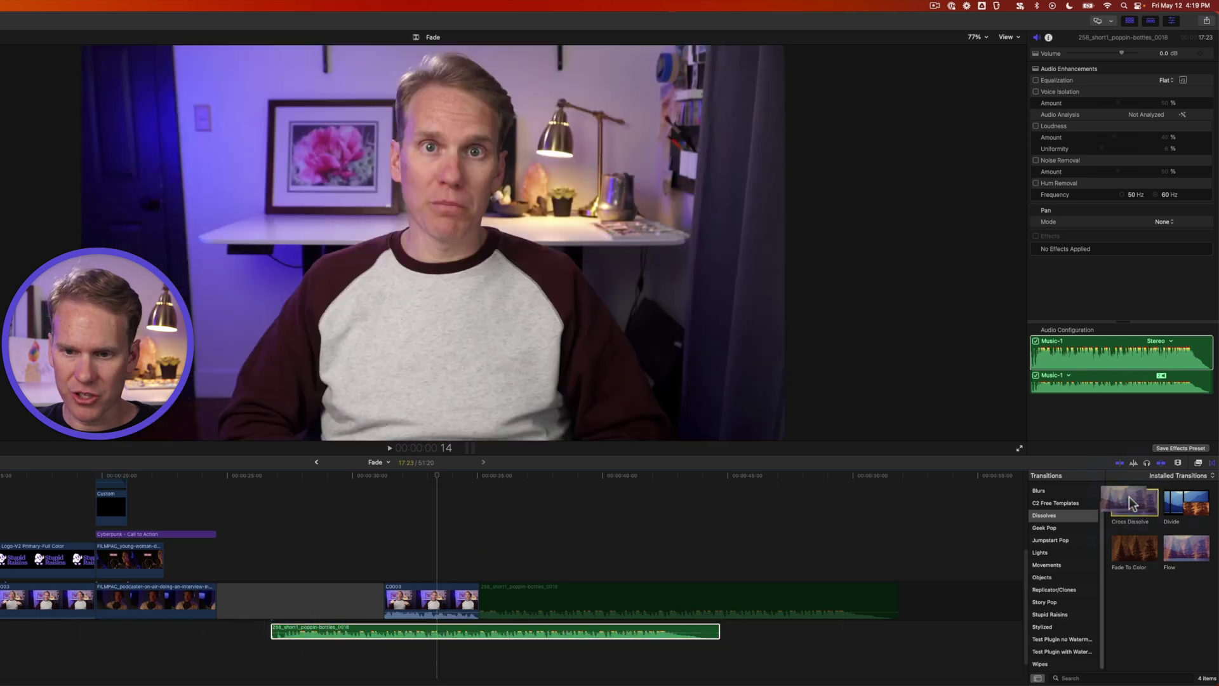
{"action": "left_click_drag", "start_coordinate": [1130, 503], "coordinate": [675, 634]}
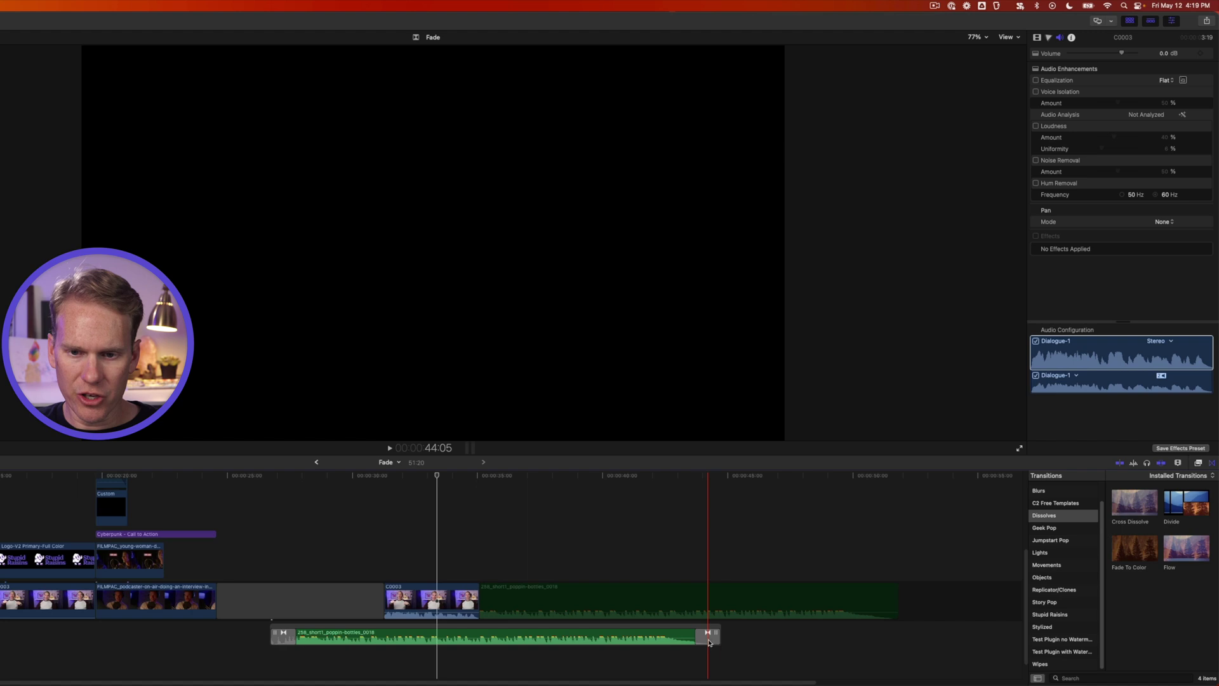
{"action": "left_click", "coordinate": [365, 625]}
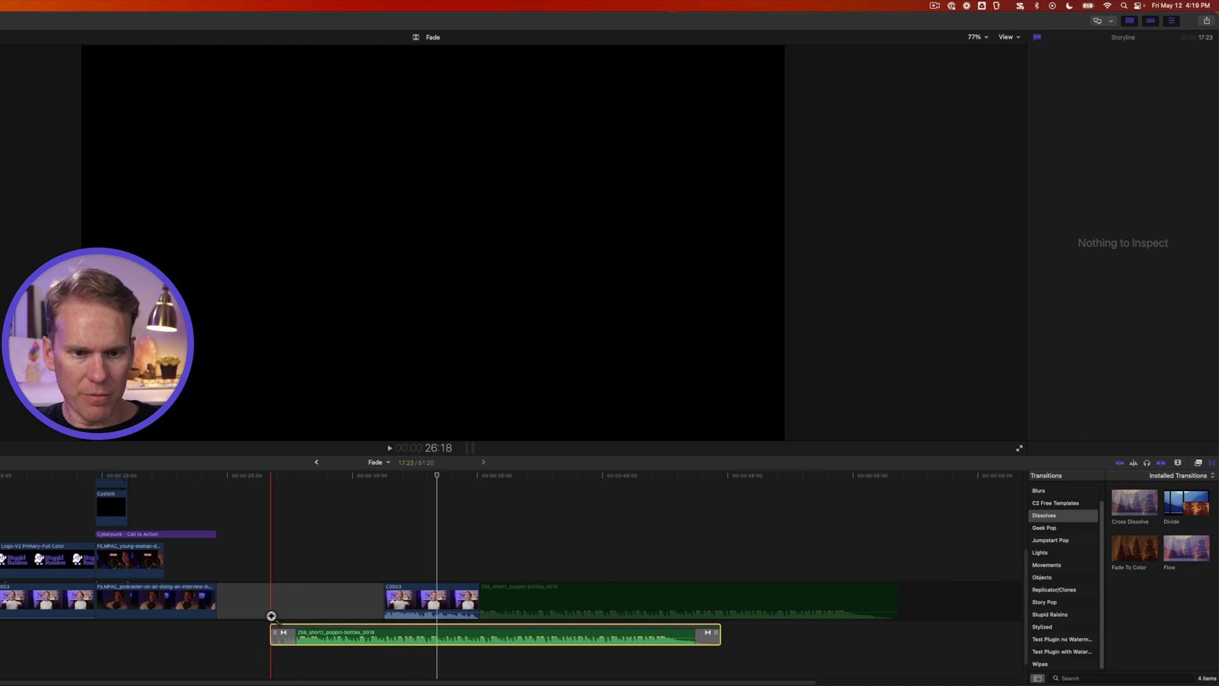
{"action": "left_click_drag", "start_coordinate": [242, 587], "coordinate": [361, 635]}
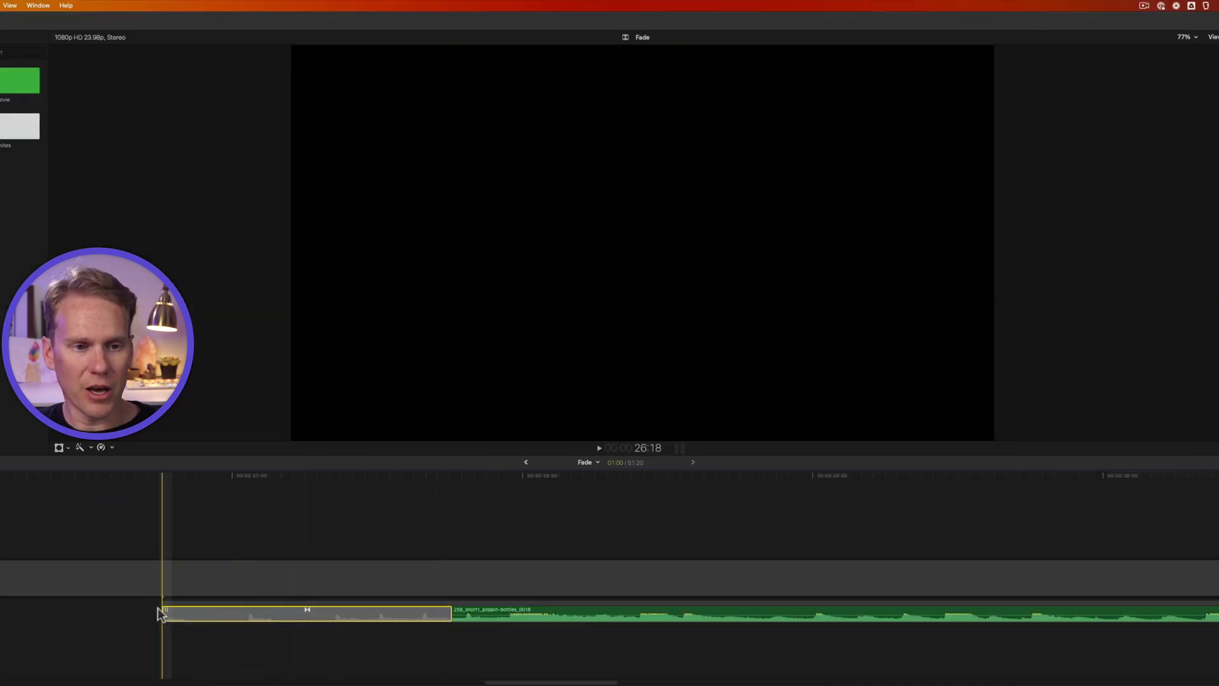
{"action": "key", "text": "space"}
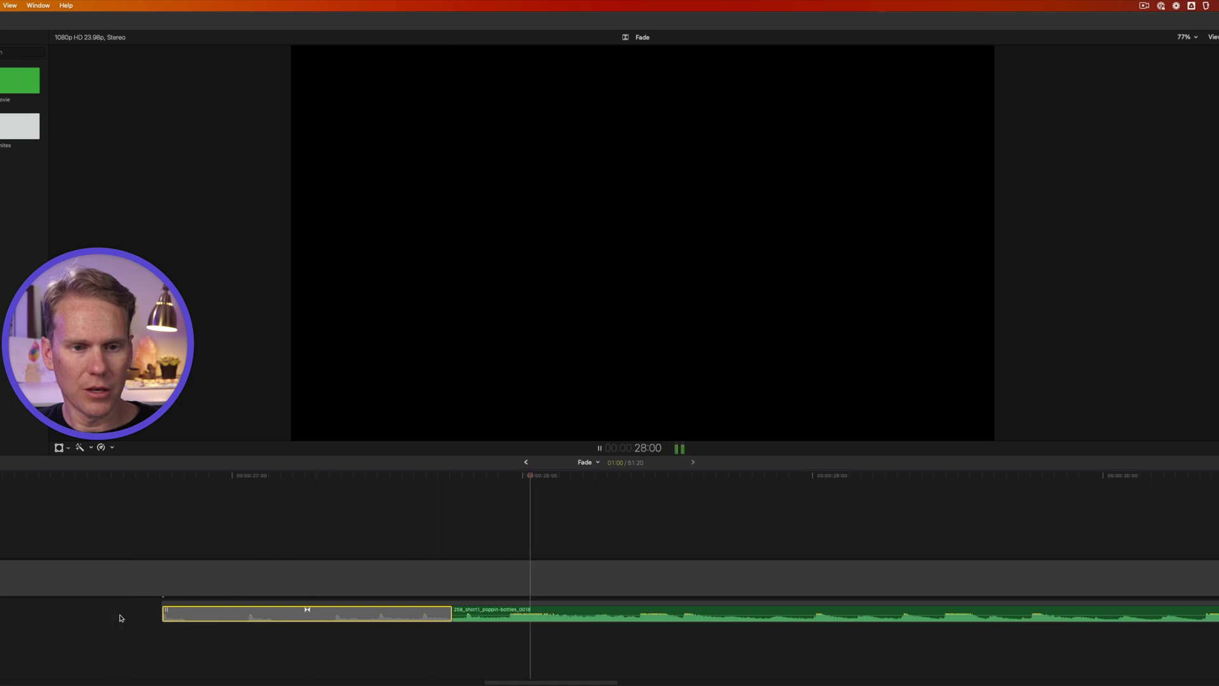
{"action": "key", "text": "space"}
Lengthen the fade transition at the music clip's start and play it back.
{"action": "left_click", "coordinate": [450, 612]}
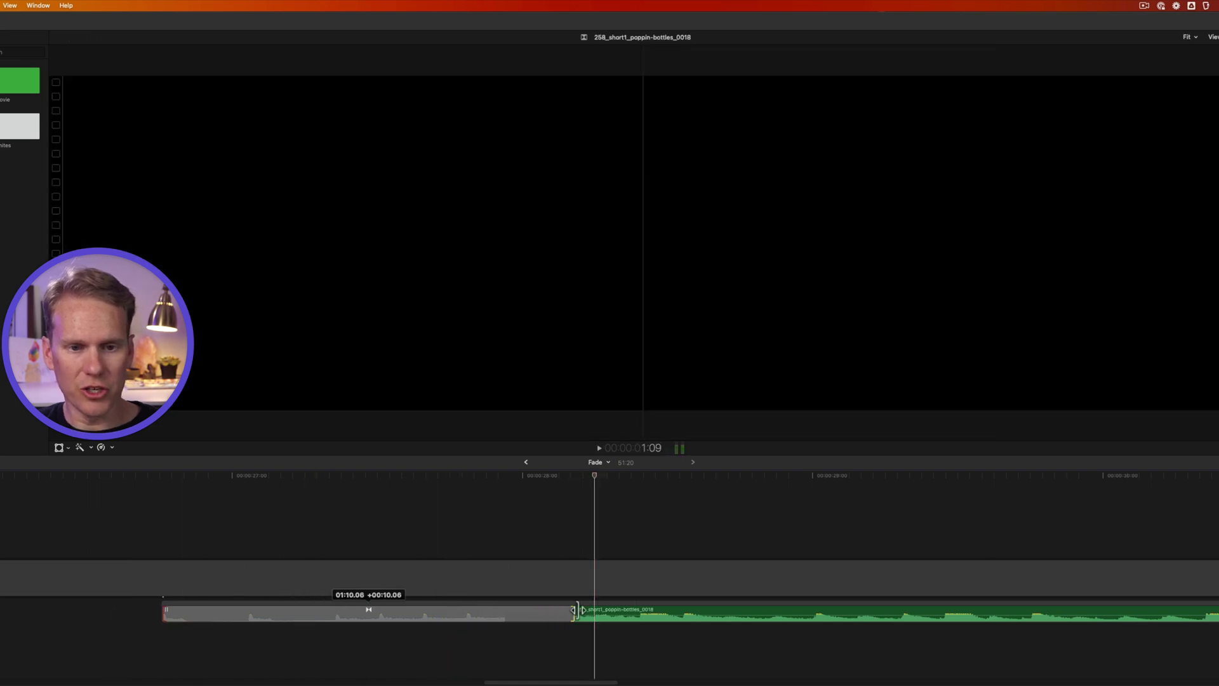
{"action": "left_click_drag", "start_coordinate": [736, 605], "coordinate": [813, 607]}
{"action": "key", "text": "space"}
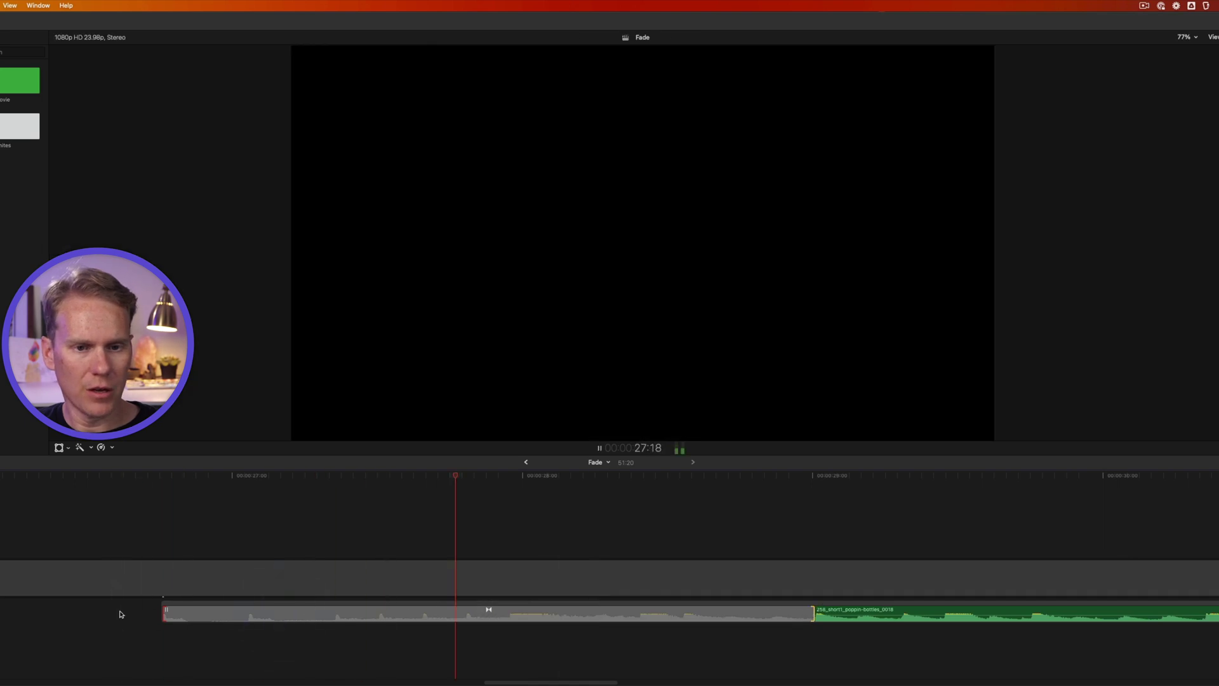
Select the end transition and view the Fade In Type curve choices in the inspector.
{"action": "left_click", "coordinate": [536, 610]}
{"action": "key", "text": "space"}
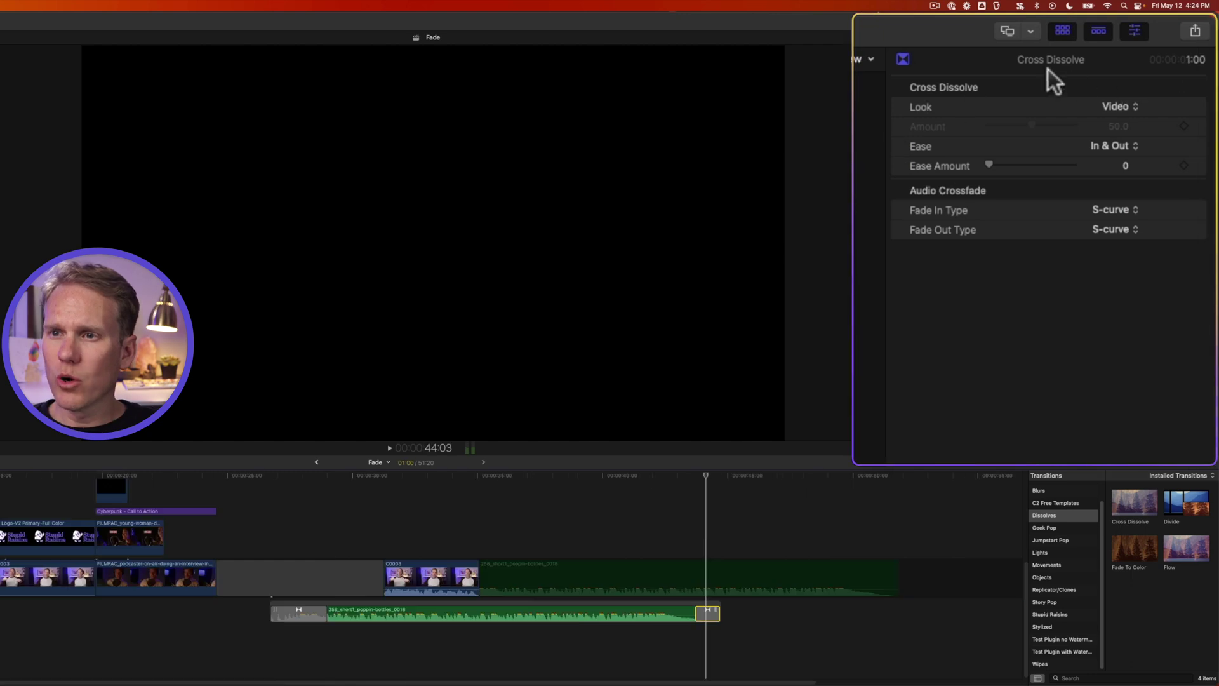
{"action": "left_click", "coordinate": [1126, 209]}
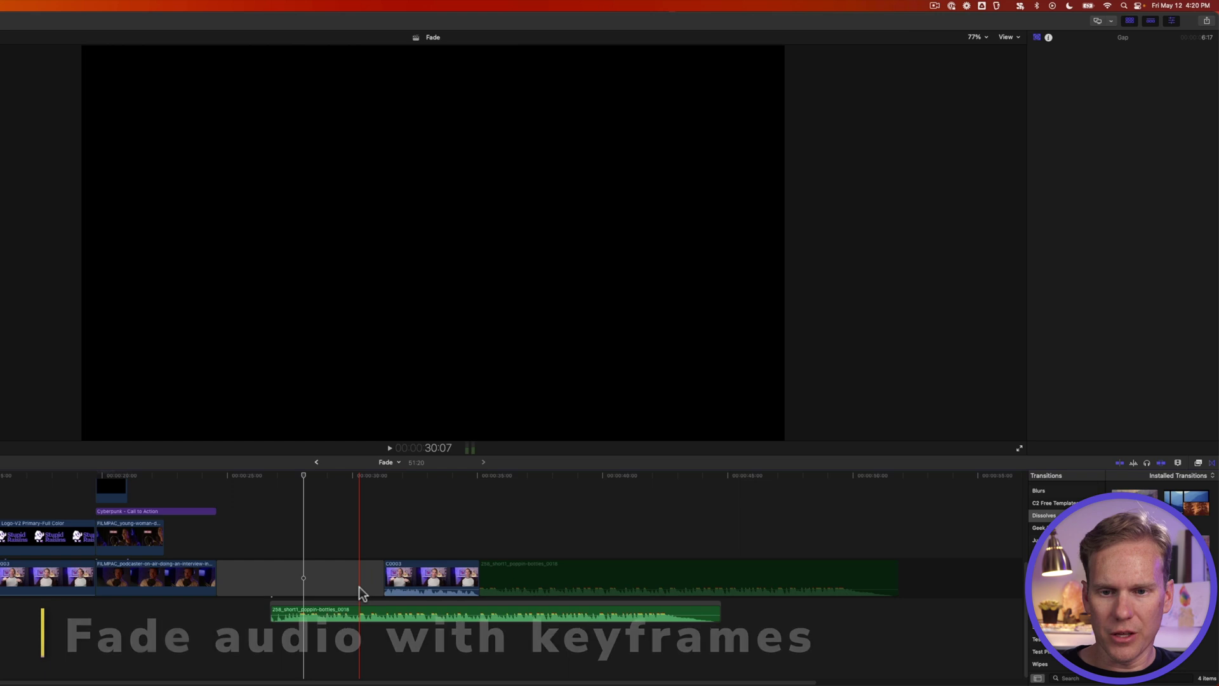
Mark a range on the poppin-bottles music under C0003 and lower its volume to -18 dB.
{"action": "key", "text": "space"}
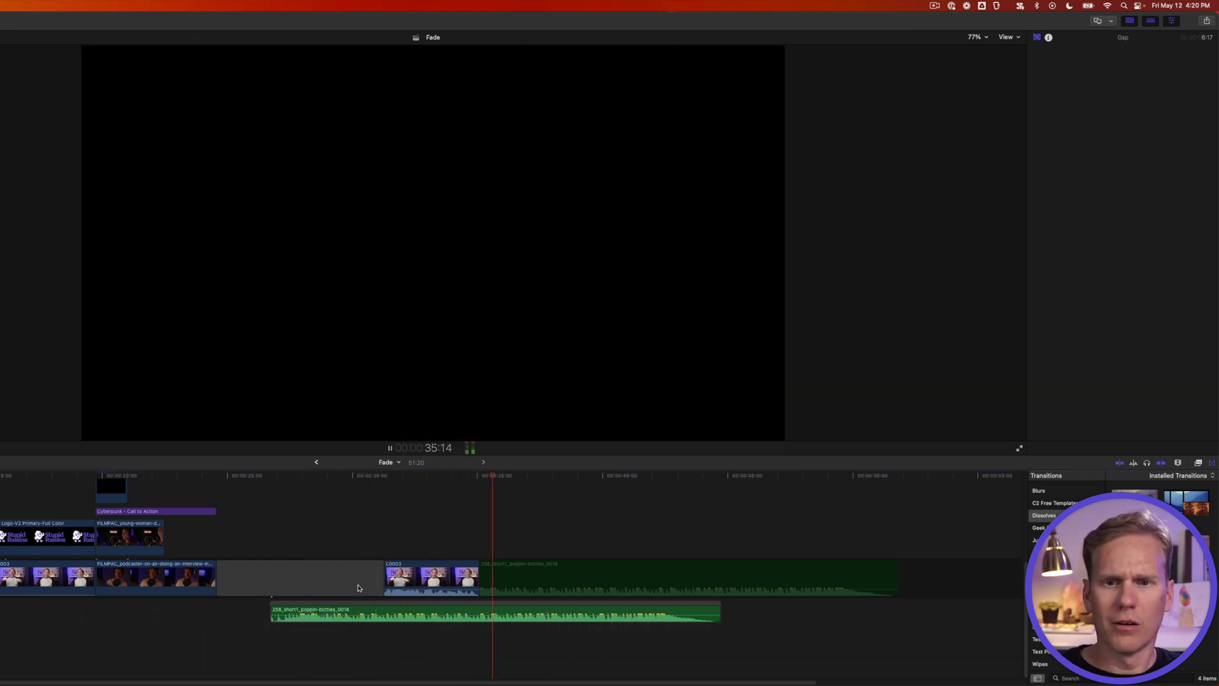
{"action": "left_click", "coordinate": [494, 578]}
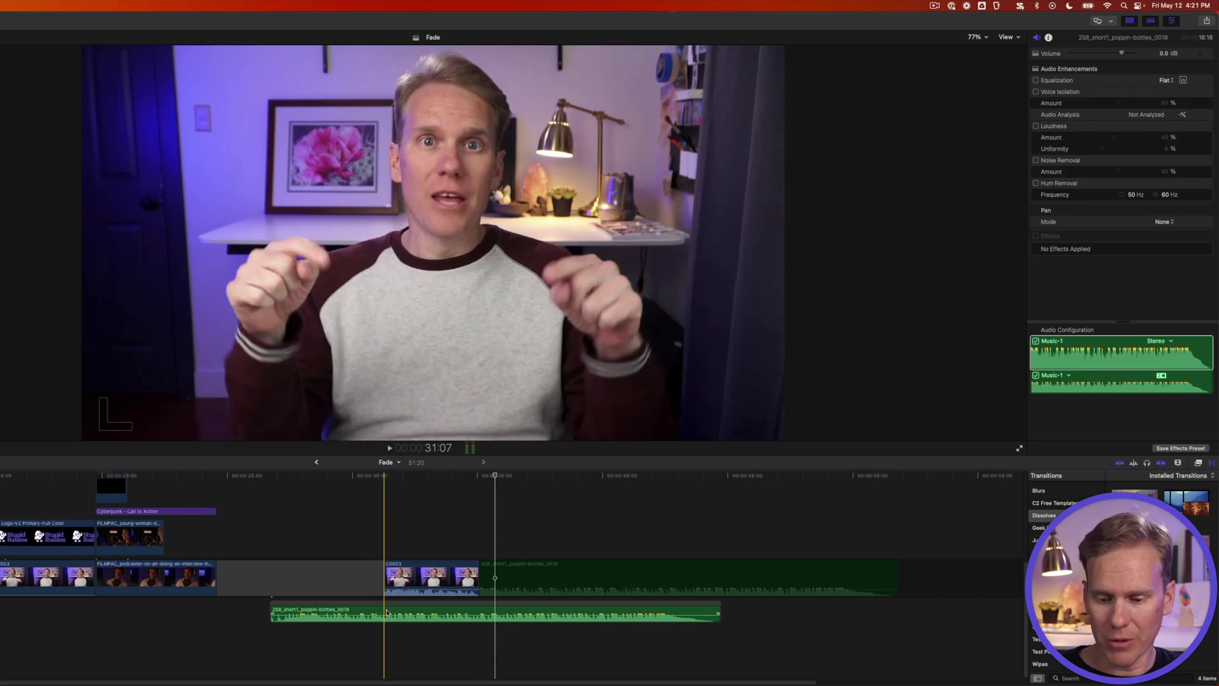
{"action": "key", "text": "r"}
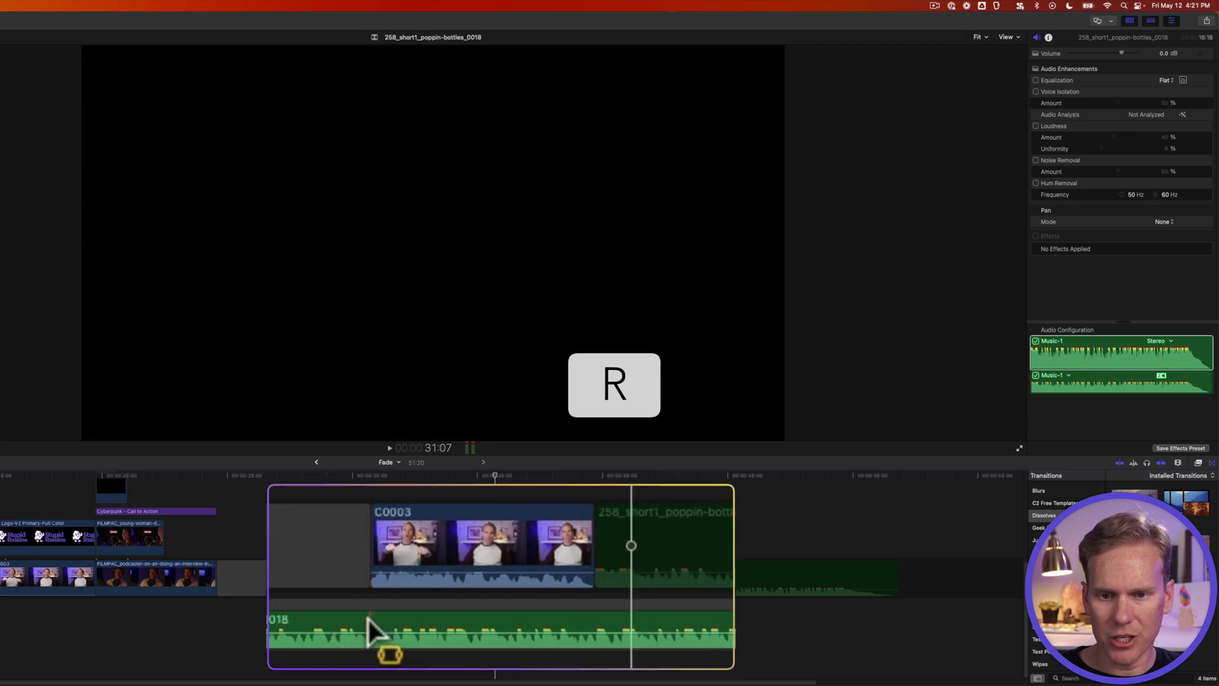
{"action": "left_click_drag", "start_coordinate": [371, 630], "coordinate": [609, 623]}
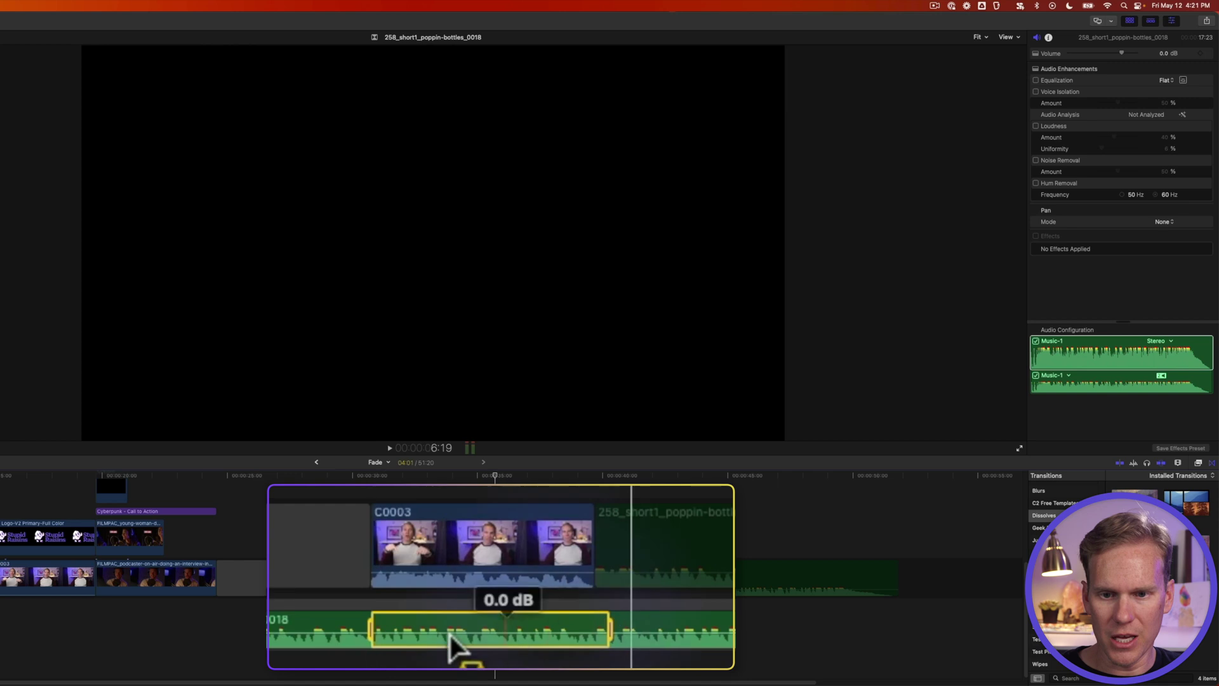
{"action": "left_click_drag", "start_coordinate": [370, 630], "coordinate": [351, 630]}
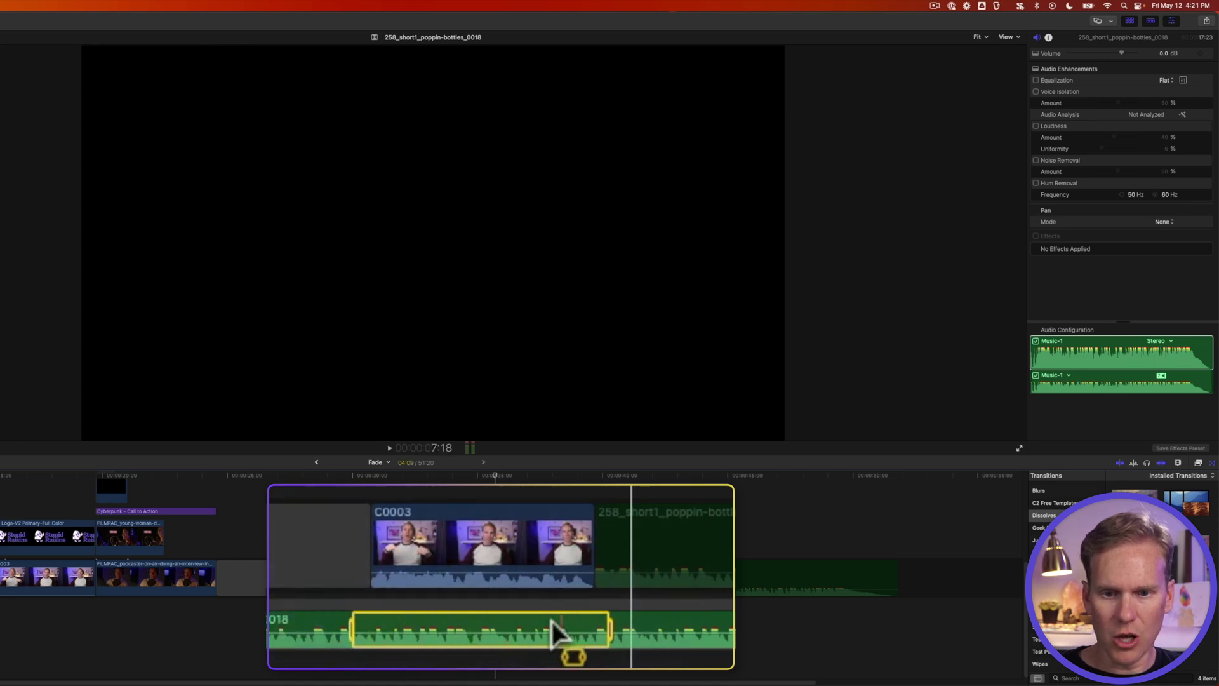
{"action": "key", "text": "ctrl+minus"}
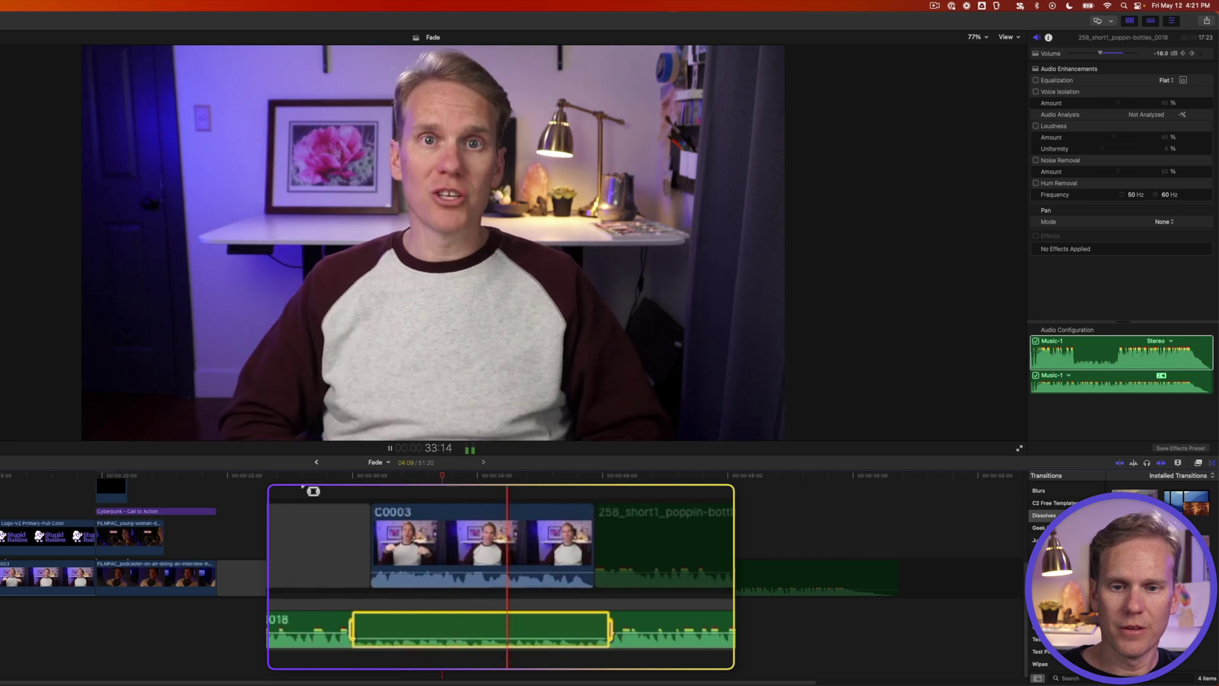
{"action": "key", "text": "space"}
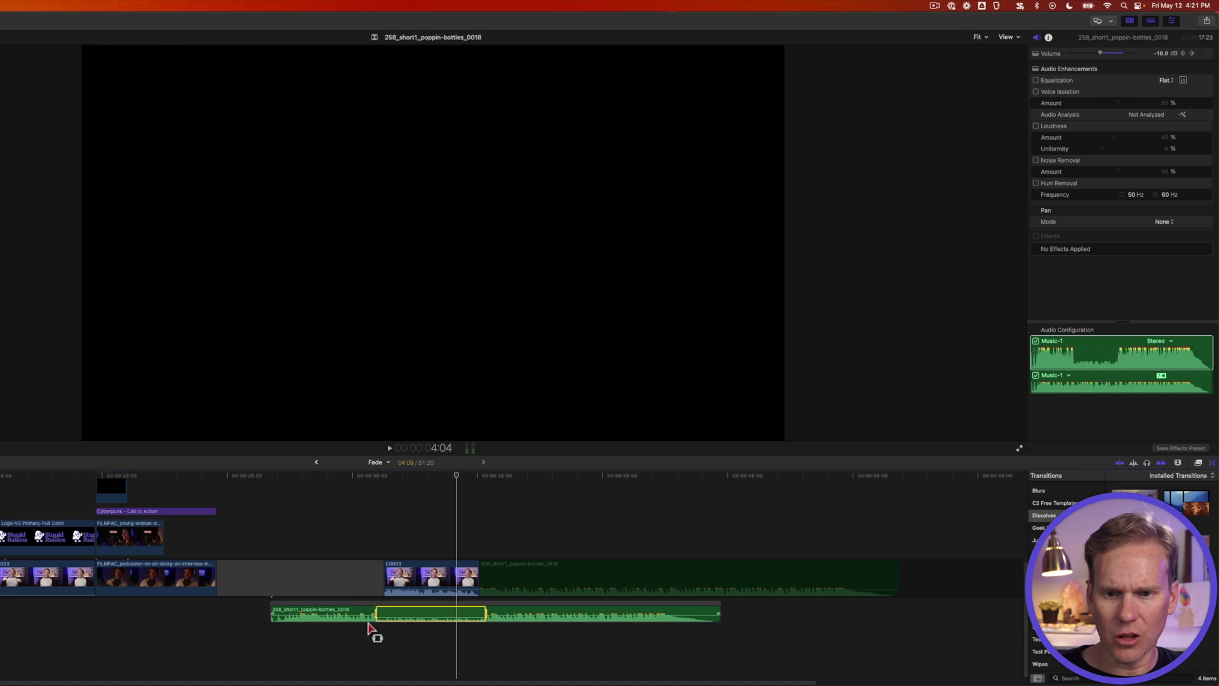
Zoom in on the music dip and drag its volume keyframes apart to lengthen the -18 dB ramp.
{"action": "key", "text": "z"}
{"action": "left_click_drag", "start_coordinate": [355, 577], "coordinate": [508, 639]}
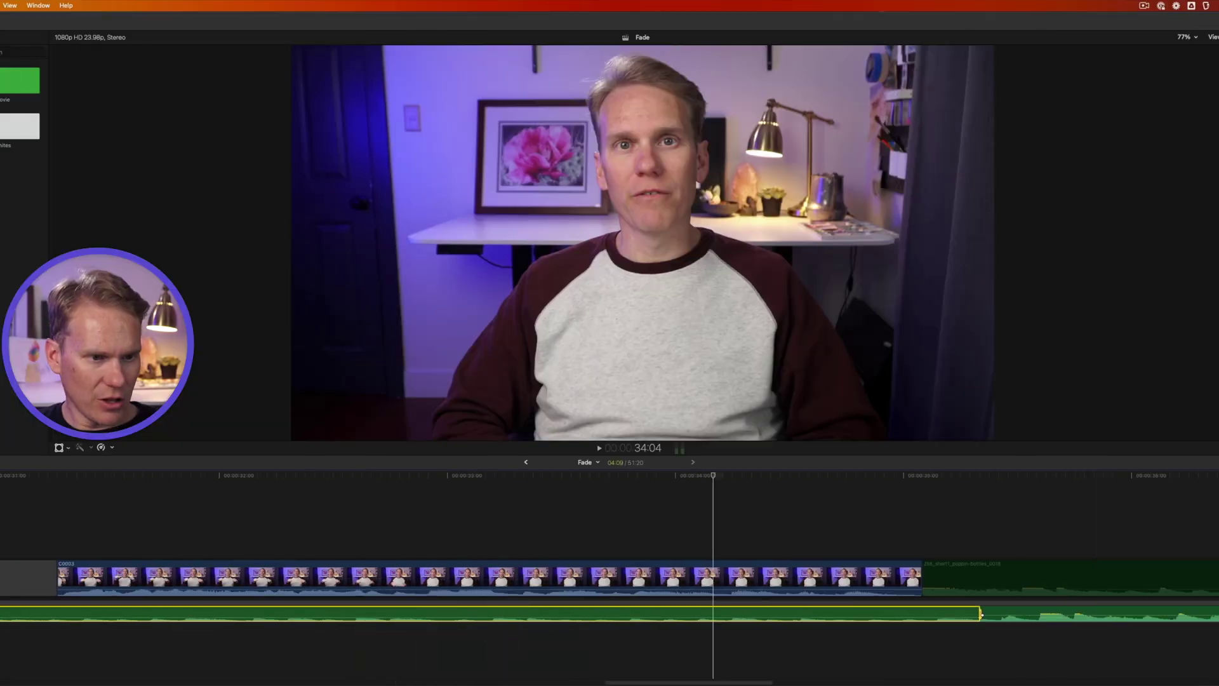
{"action": "left_click_drag", "start_coordinate": [23, 642], "coordinate": [24, 641]}
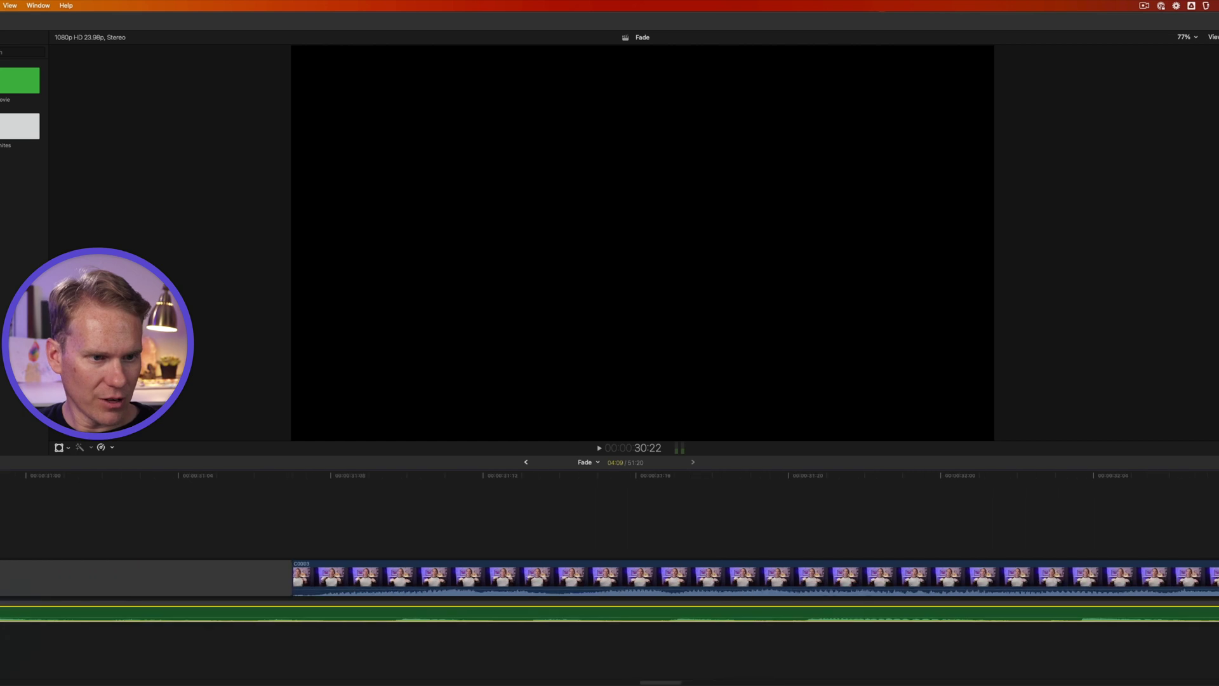
{"action": "key", "text": "super+minus"}
{"action": "key", "text": "super+minus"}
{"action": "key", "text": "super+minus"}
{"action": "left_click_drag", "start_coordinate": [770, 499], "coordinate": [629, 657]}
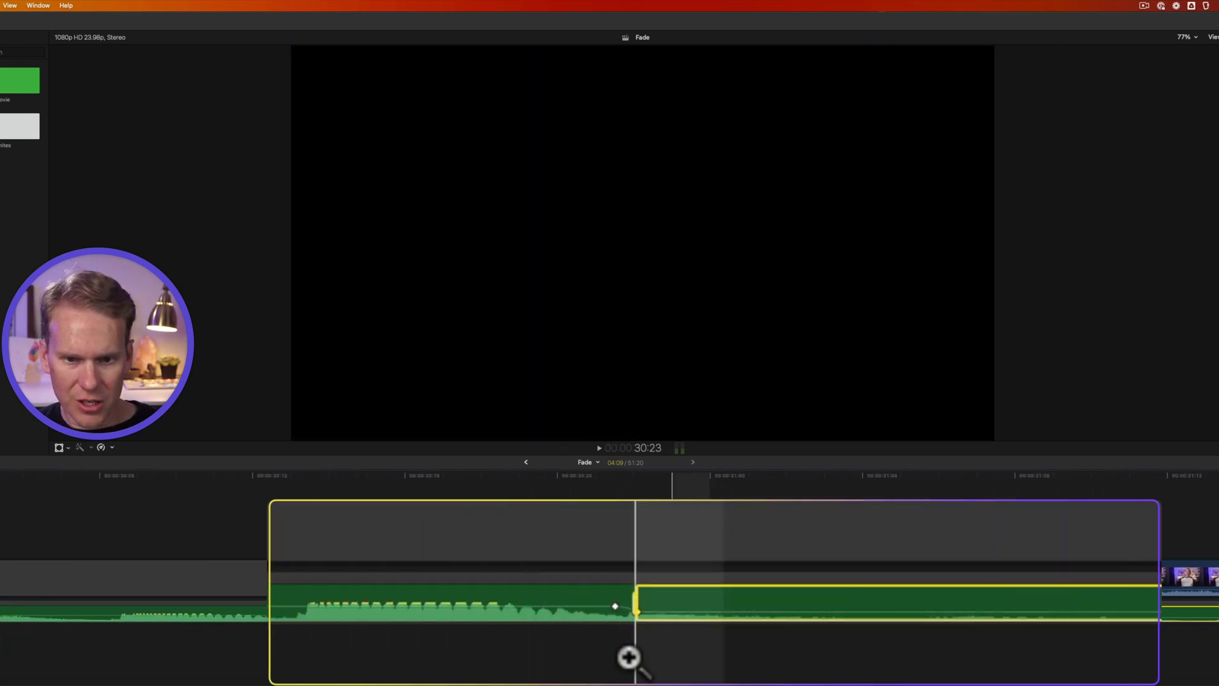
{"action": "left_click_drag", "start_coordinate": [635, 611], "coordinate": [514, 606]}
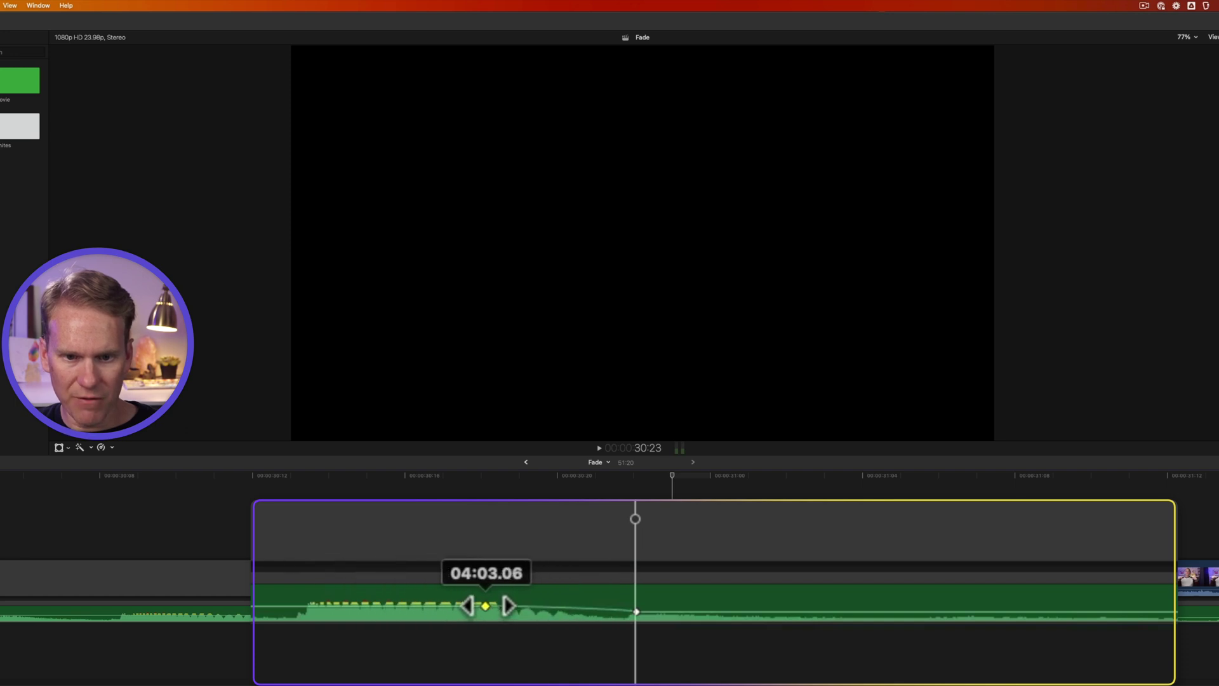
{"action": "left_click_drag", "start_coordinate": [636, 611], "coordinate": [993, 641]}
{"action": "right_click", "coordinate": [988, 624]}
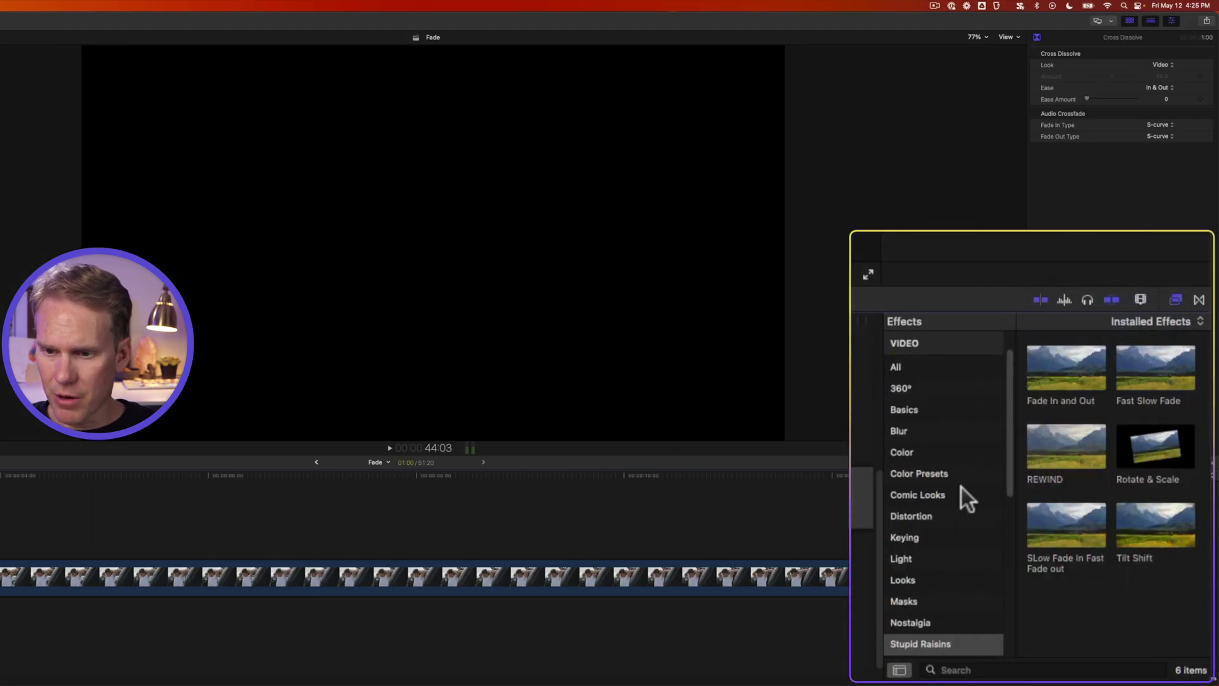
Apply the Stupid Raisins Fade In and Out effect to the arrest clip and preview it.
{"action": "left_click", "coordinate": [947, 644]}
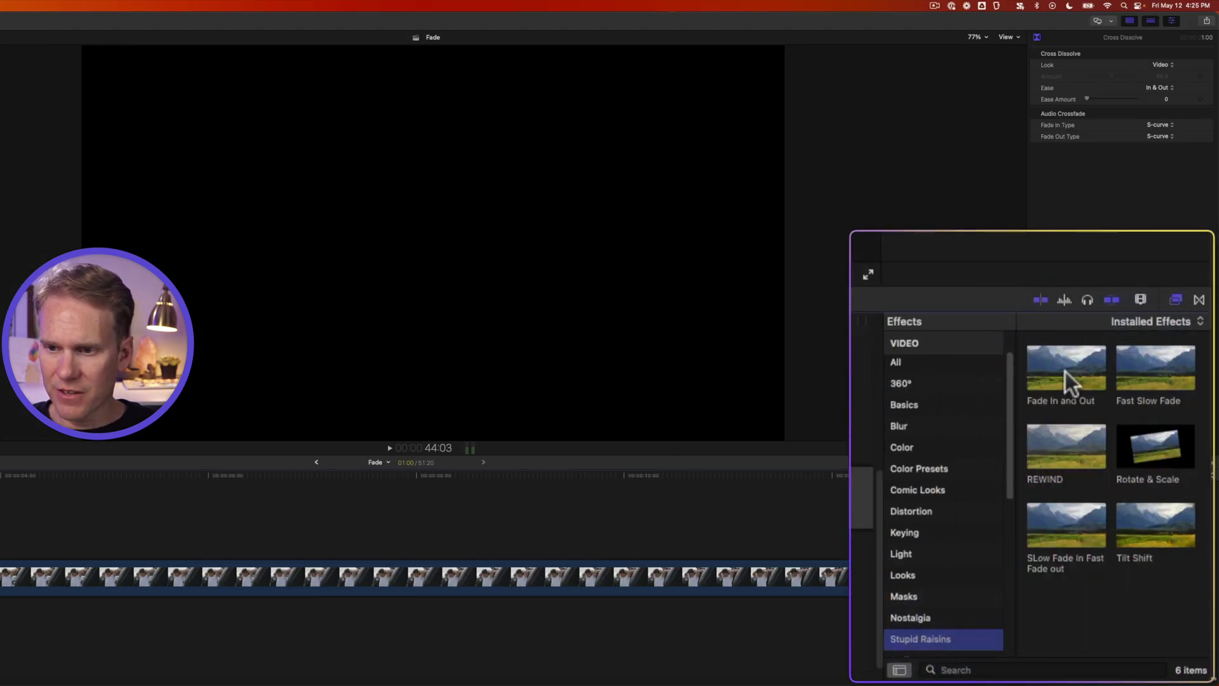
{"action": "left_click_drag", "start_coordinate": [1076, 368], "coordinate": [732, 585]}
{"action": "left_click_drag", "start_coordinate": [941, 586], "coordinate": [941, 586]}
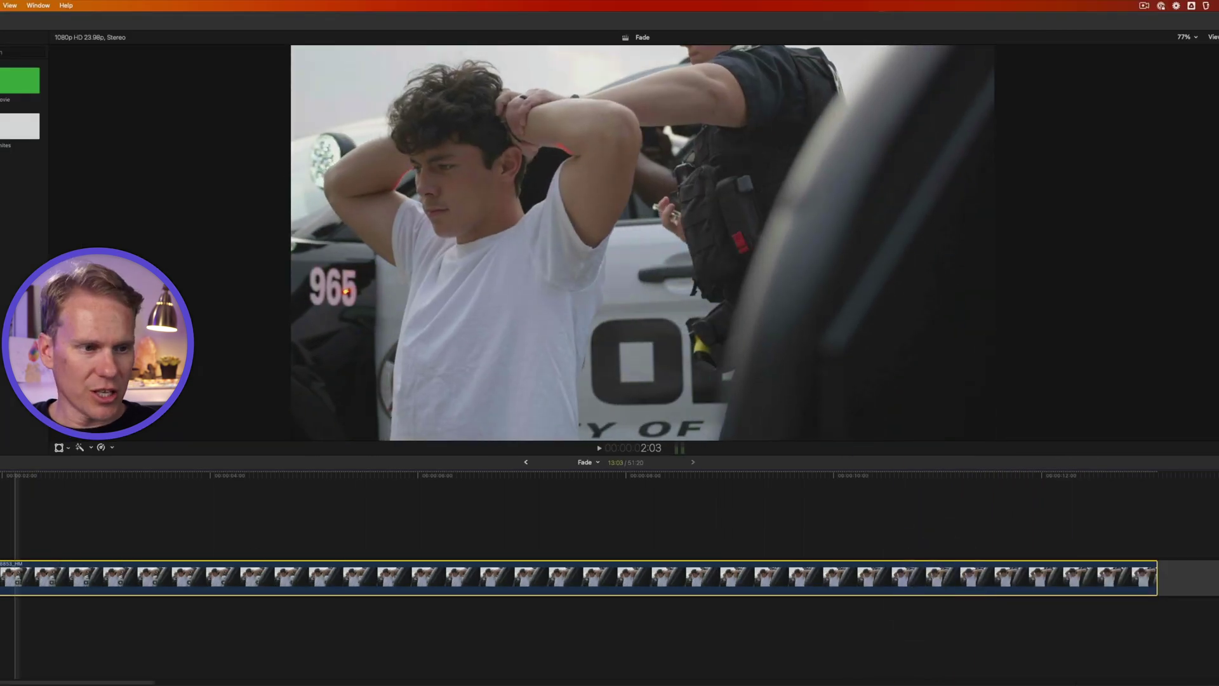
{"action": "key", "text": "space"}
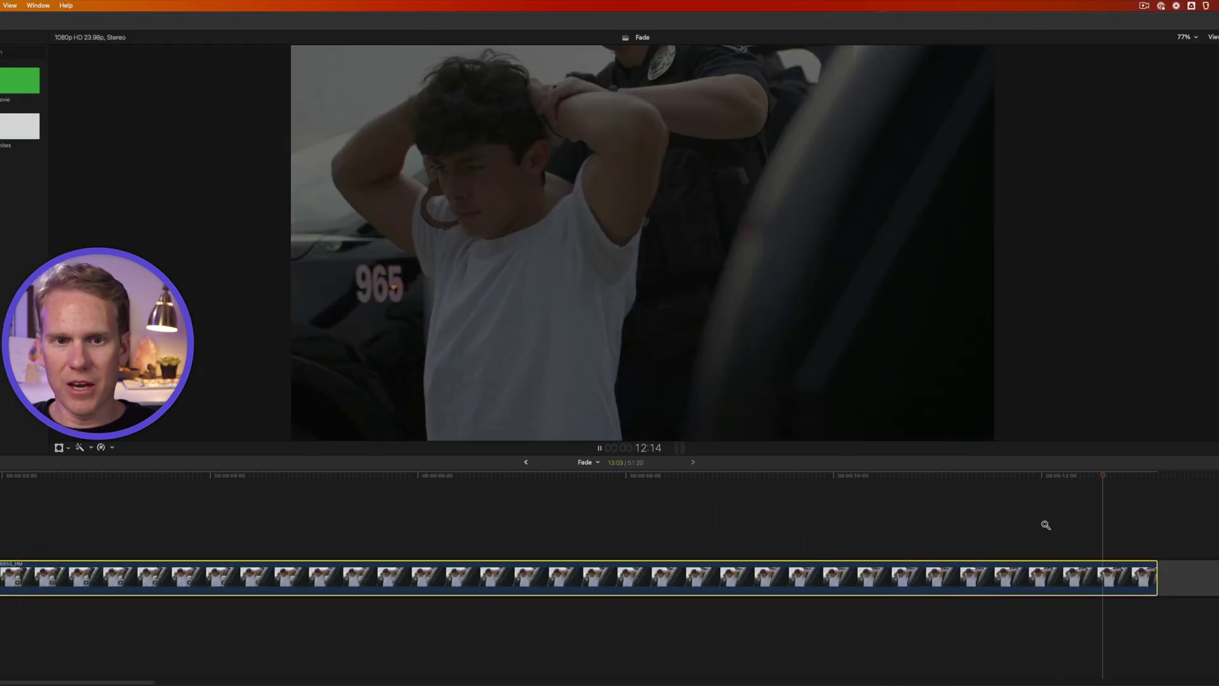
{"action": "left_click", "coordinate": [925, 546]}
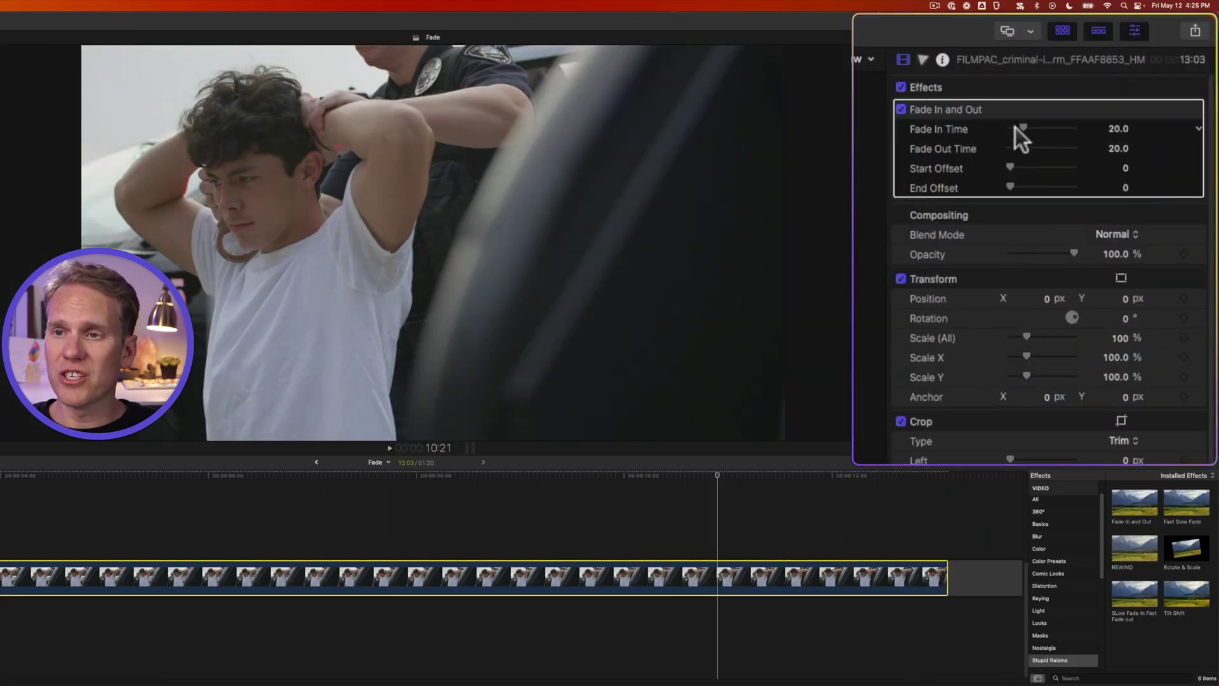
Set Fade In to 73, Fade Out to 8, Start Offset to 12 and End Offset to 15.
{"action": "left_click_drag", "start_coordinate": [1023, 126], "coordinate": [1059, 129]}
{"action": "left_click_drag", "start_coordinate": [1022, 147], "coordinate": [1015, 146]}
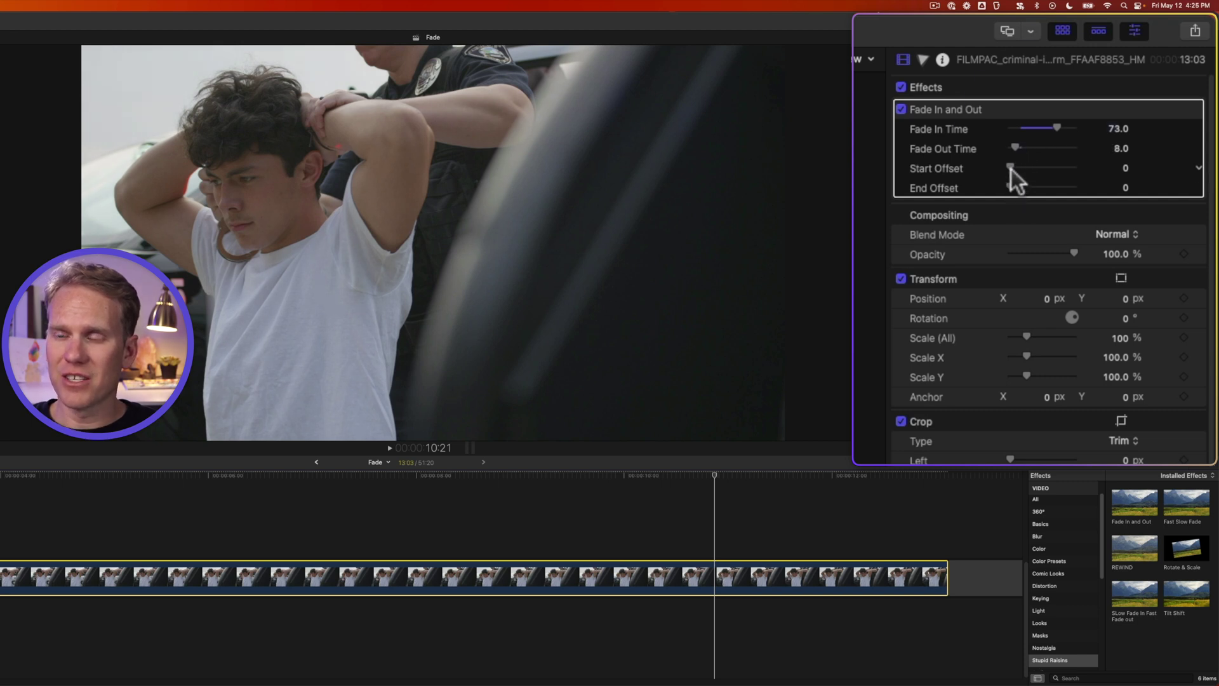
{"action": "left_click_drag", "start_coordinate": [1010, 169], "coordinate": [1018, 167]}
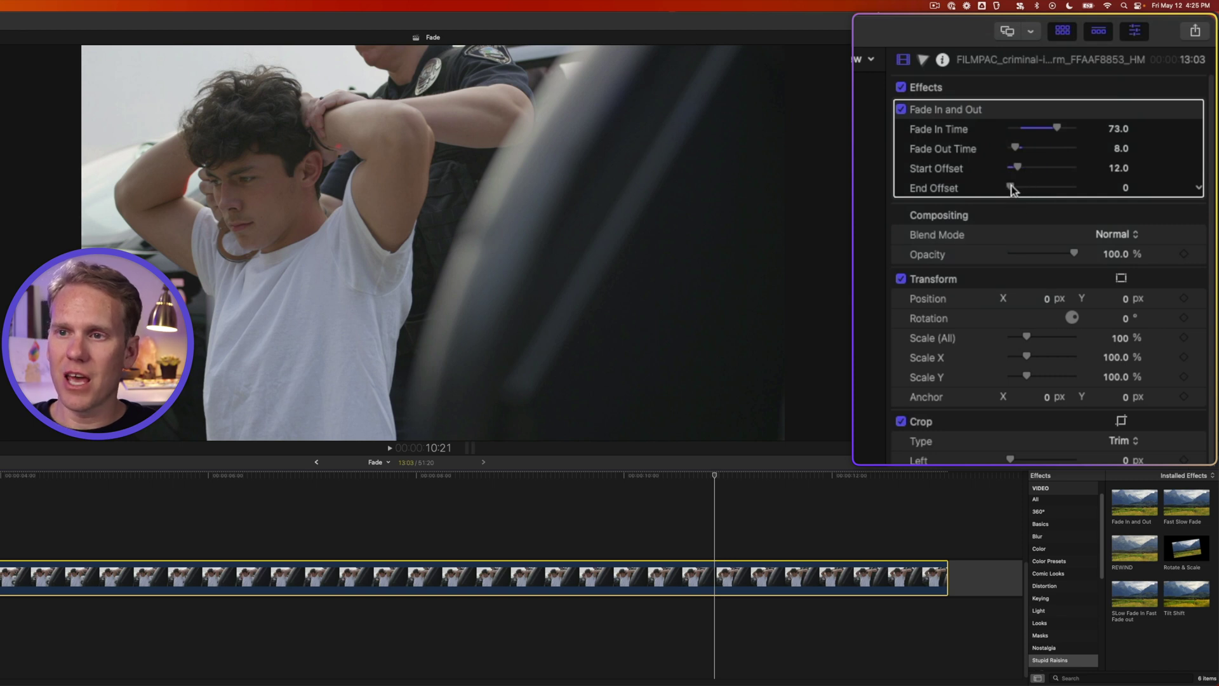
{"action": "left_click_drag", "start_coordinate": [1015, 184], "coordinate": [1021, 184]}
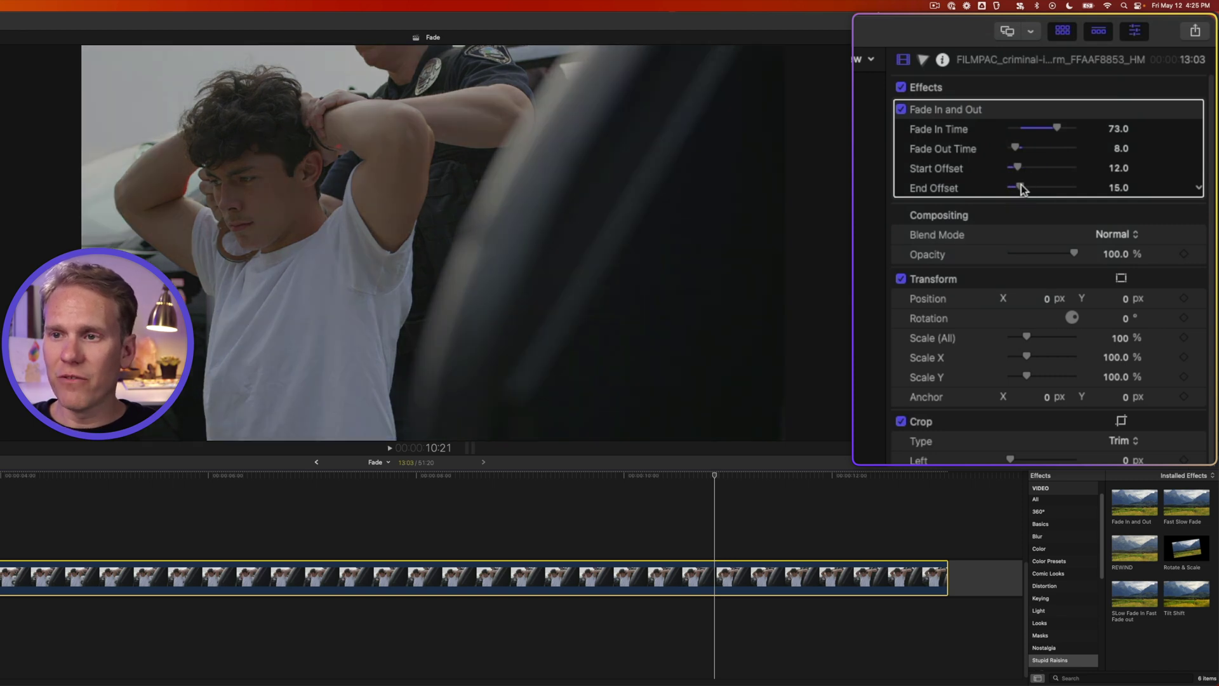
{"action": "key", "text": "space"}
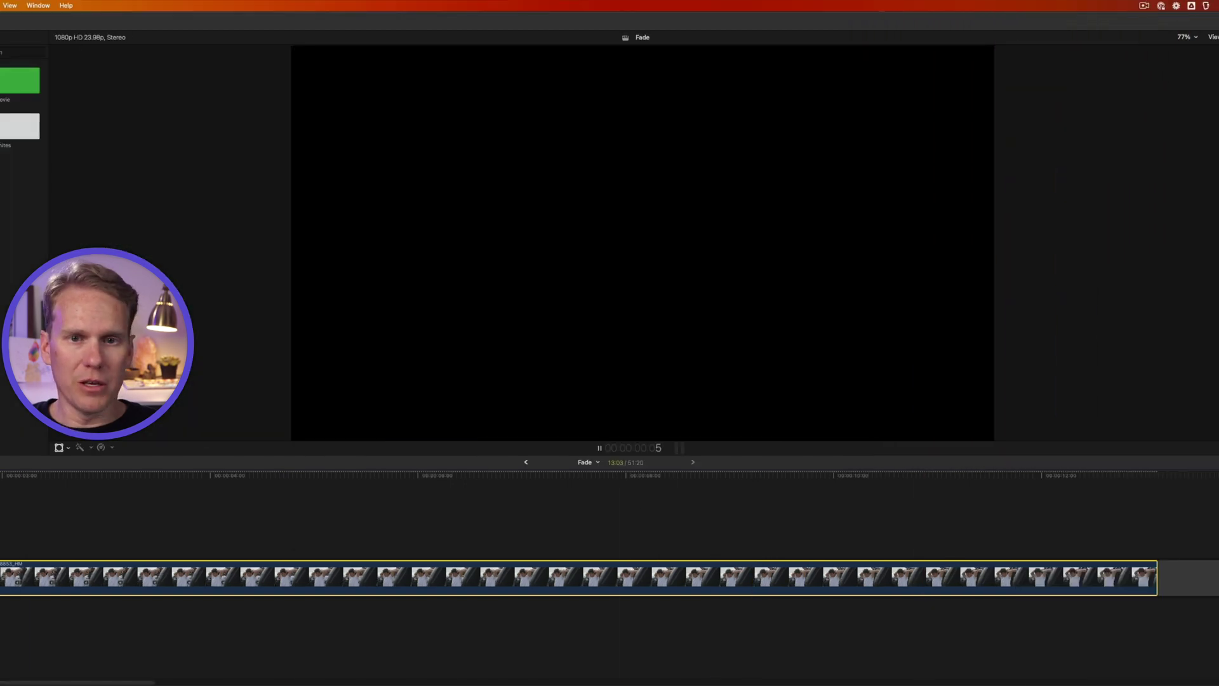